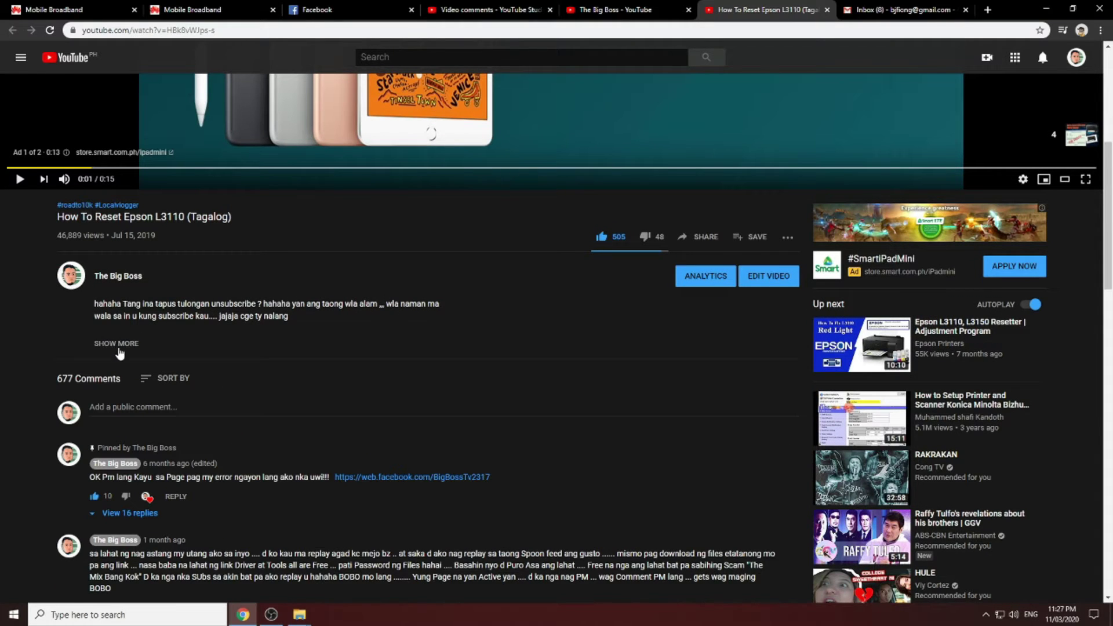
Expand the Epson L3110 reset video's description and highlight its 46,889 view count
scroll(124, 324, down, 1)
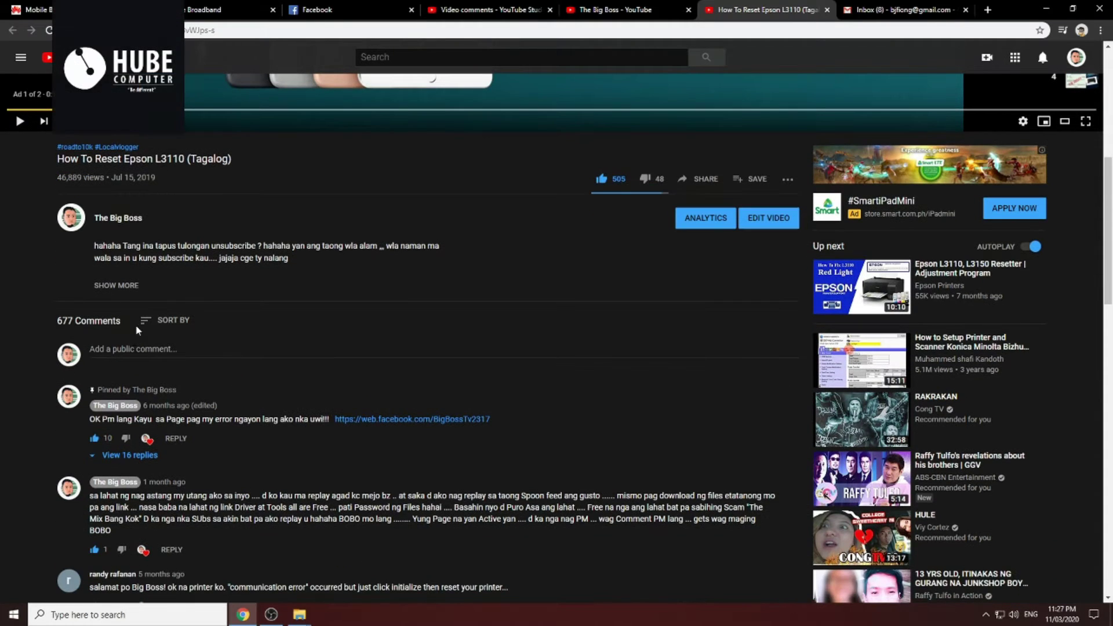
click(117, 287)
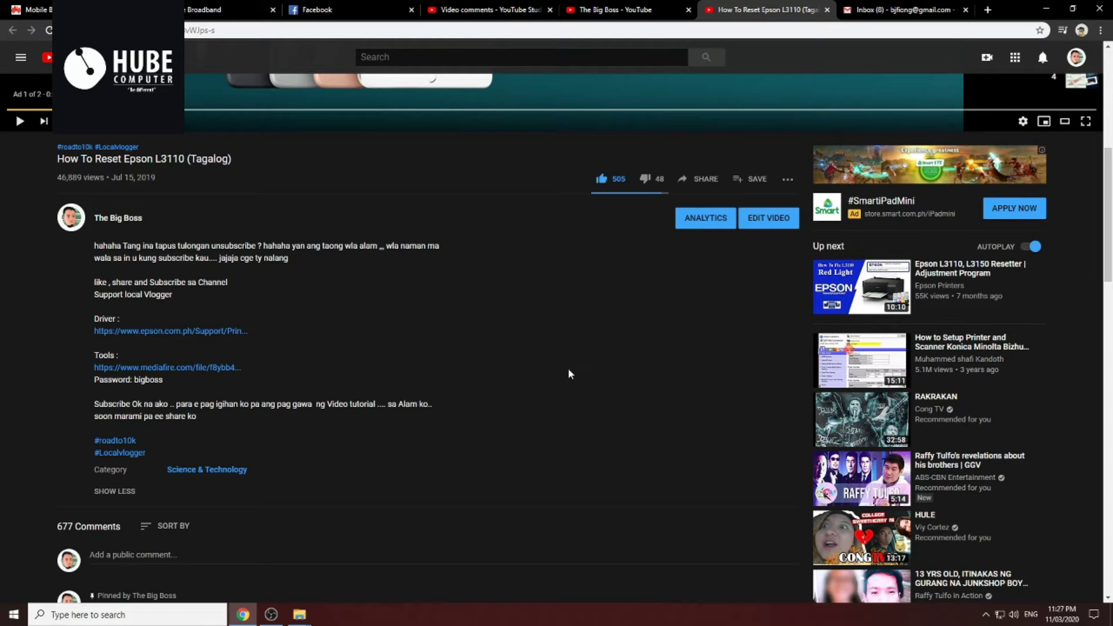
scroll(569, 373, up, 2)
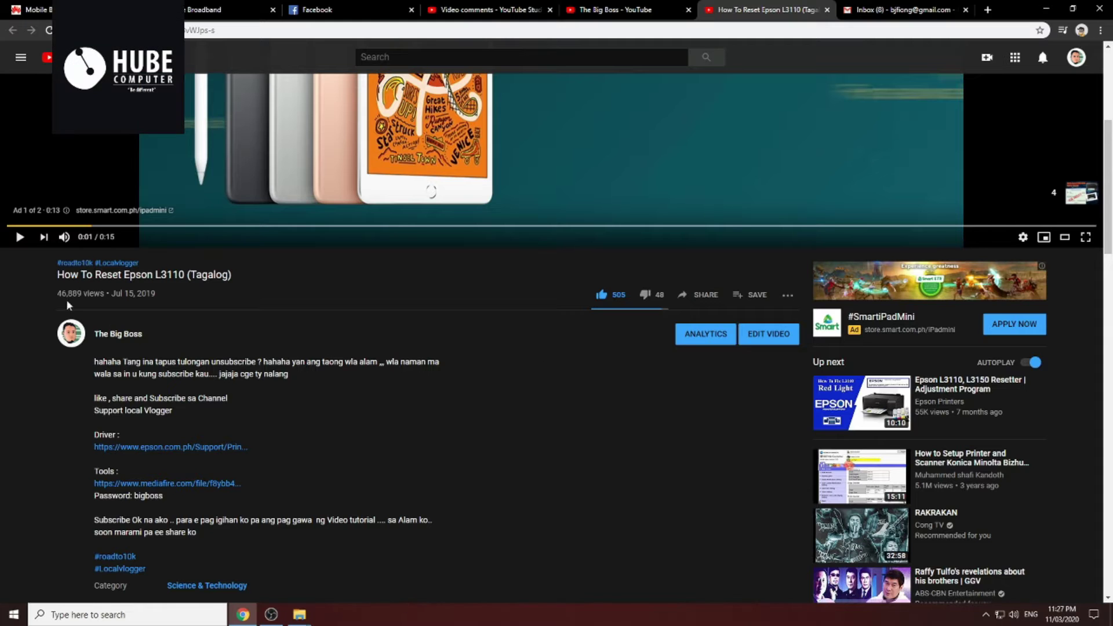
drag(58, 295, 82, 294)
scroll(334, 346, down, 5)
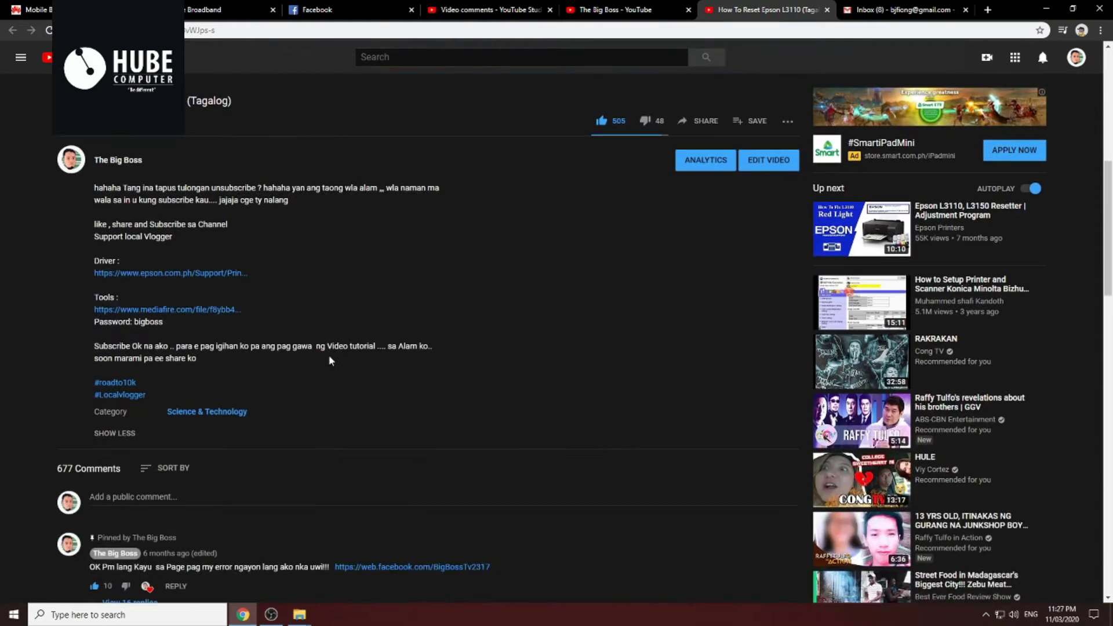
scroll(328, 355, up, 3)
scroll(328, 356, down, 8)
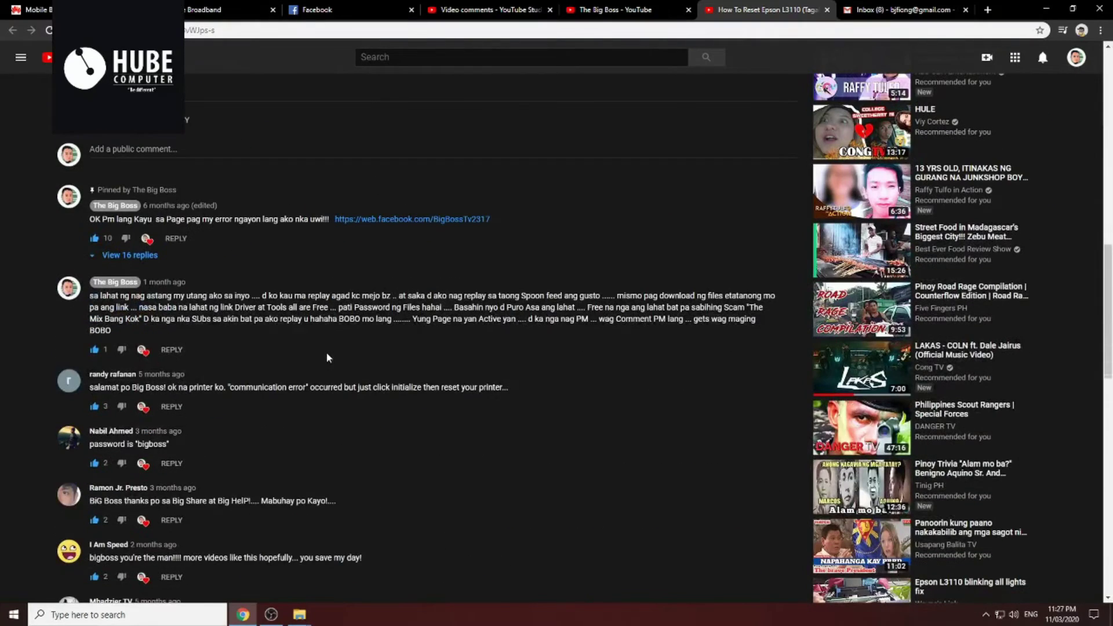
scroll(347, 370, down, 1)
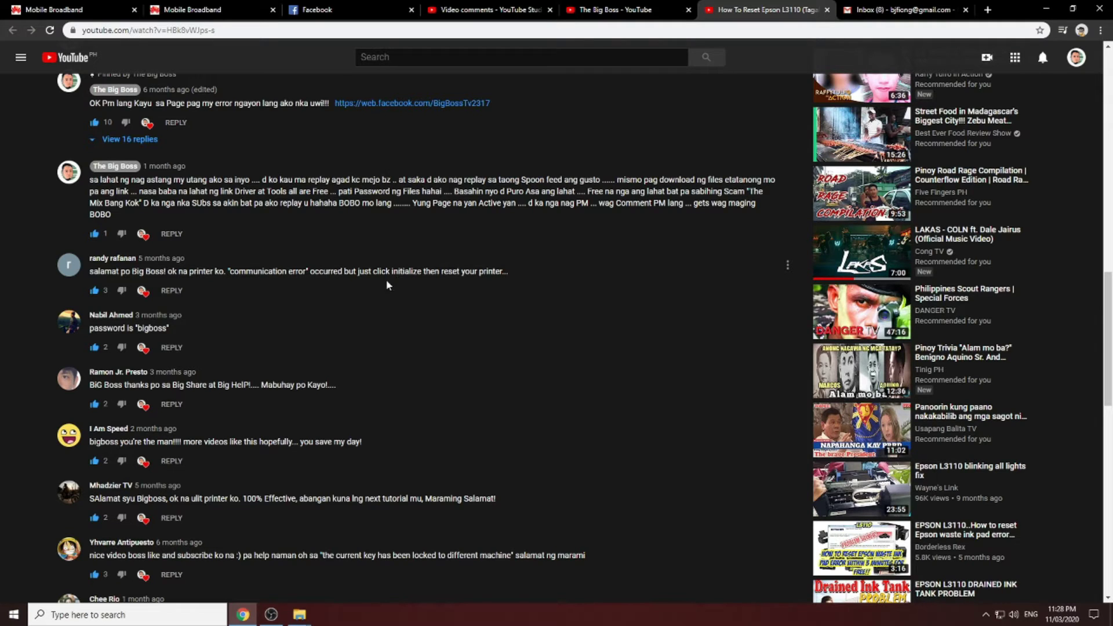
scroll(254, 451, down, 1)
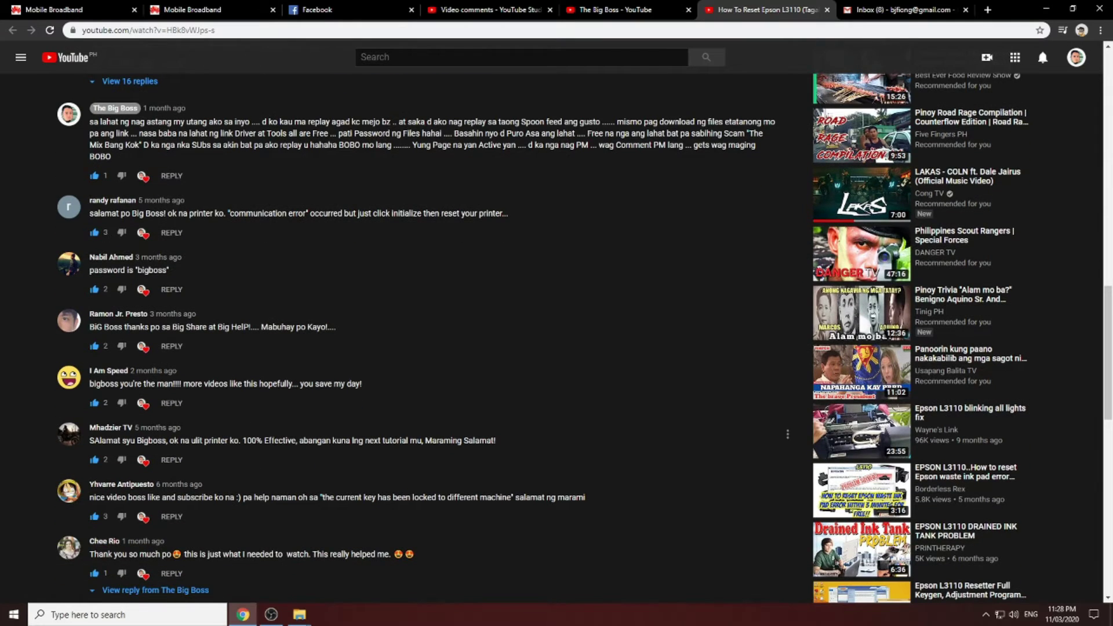
scroll(273, 359, down, 2)
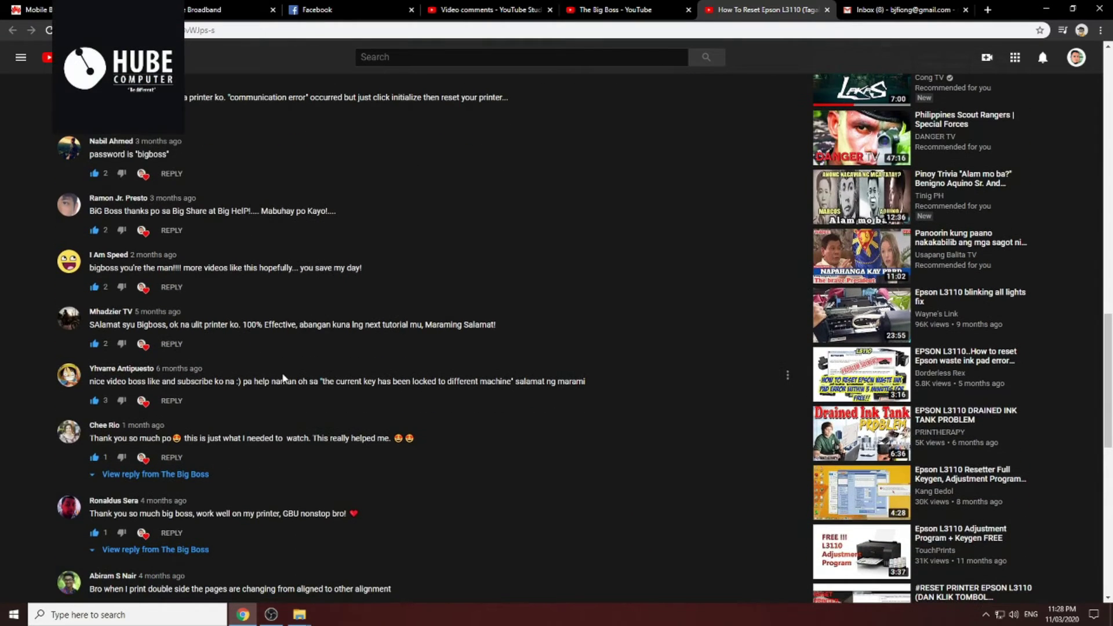
scroll(284, 378, down, 1)
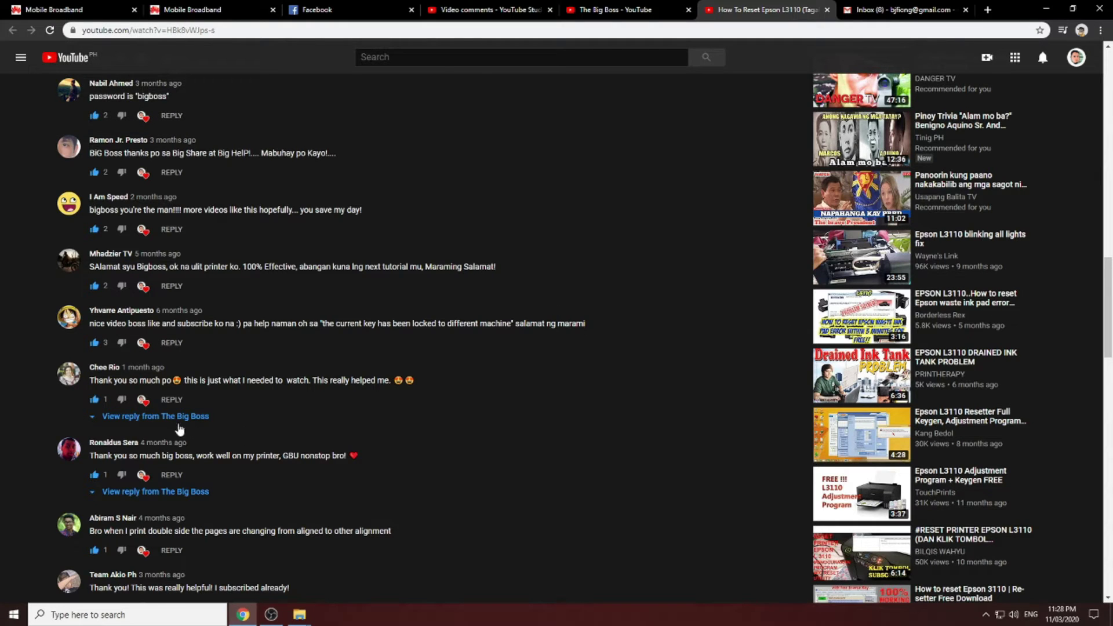
scroll(286, 409, down, 1)
scroll(285, 410, up, 9)
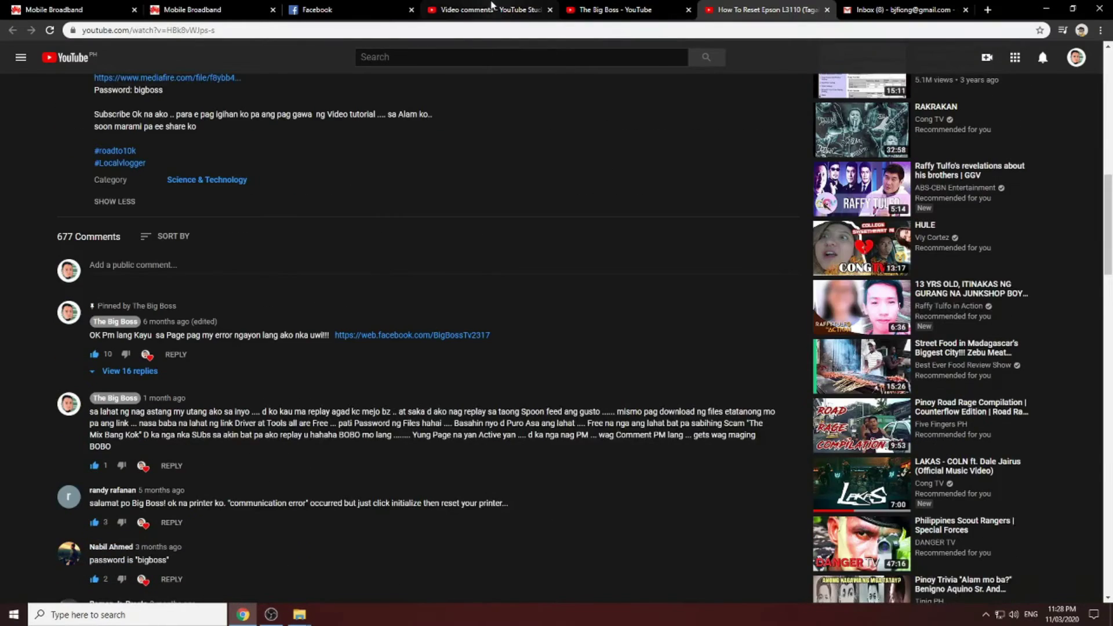
Switch to the video's Studio comments and highlight the 'MACHINE ID?' question
click(496, 8)
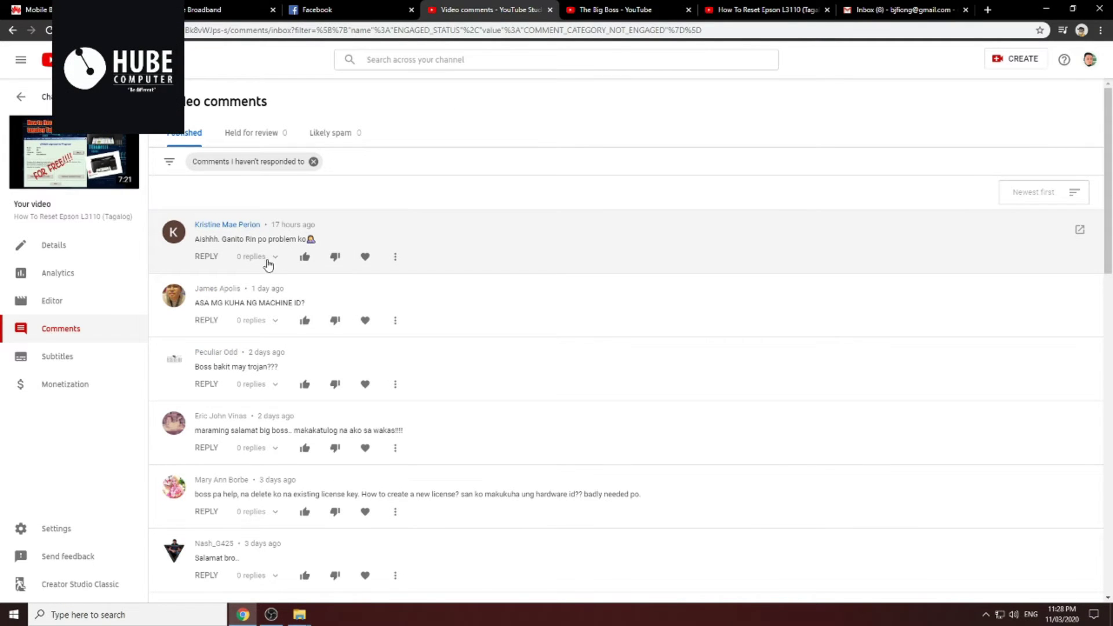
scroll(254, 266, down, 1)
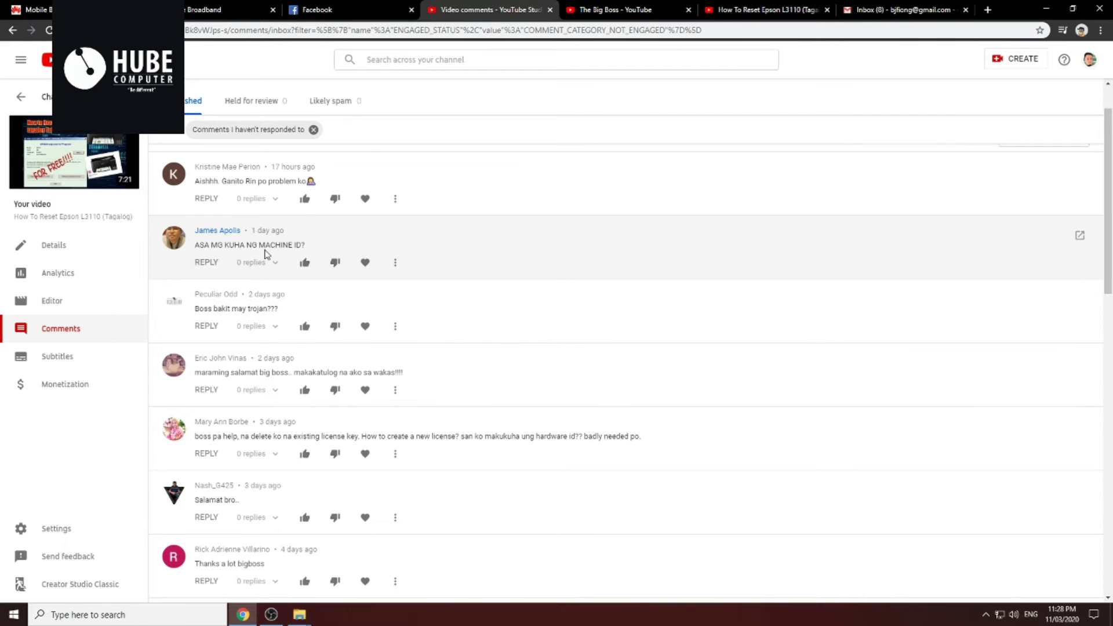
drag(258, 245, 343, 248)
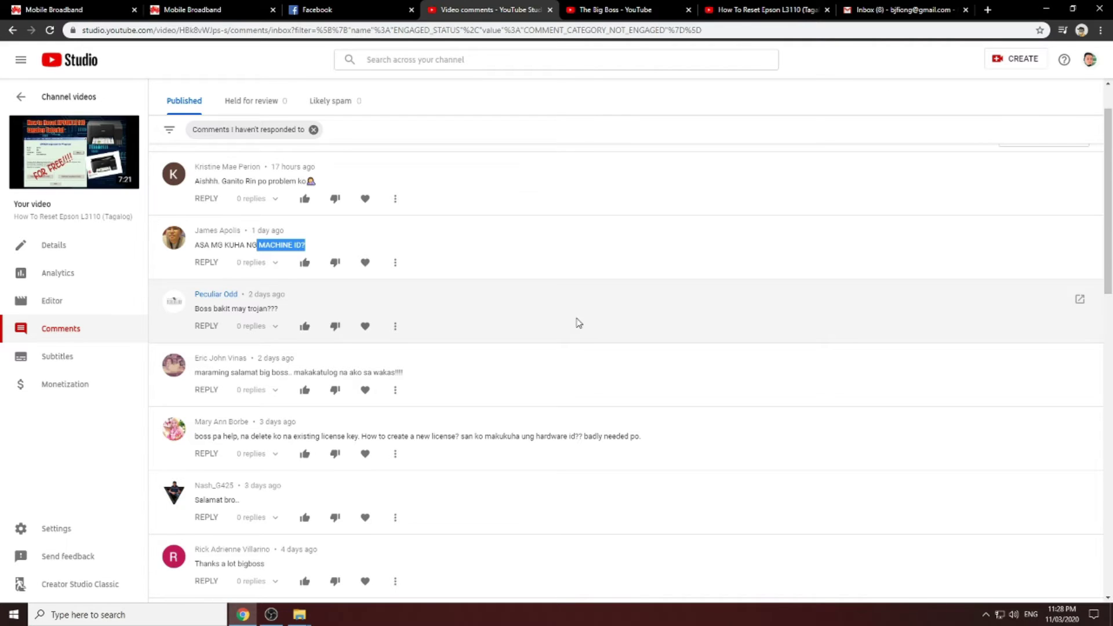
scroll(551, 375, down, 1)
scroll(551, 376, down, 3)
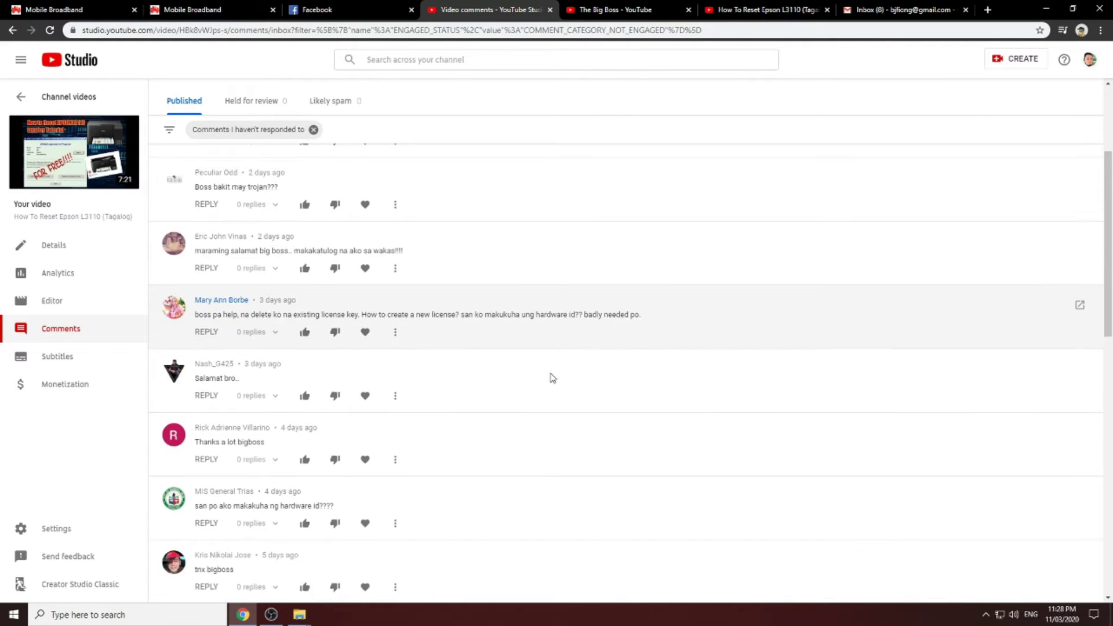
click(271, 615)
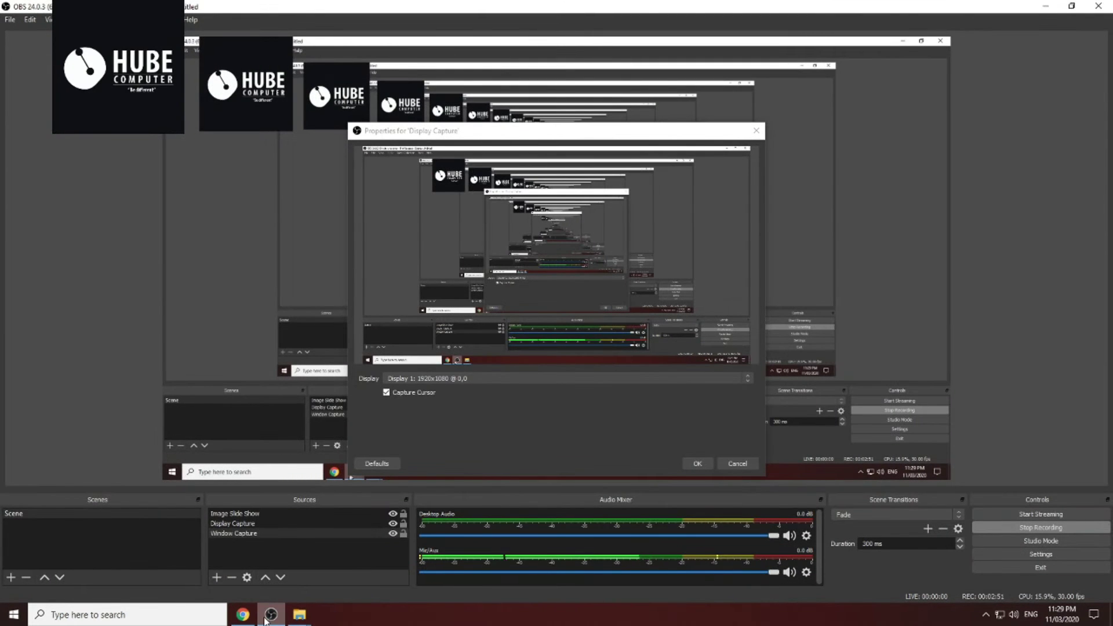
click(271, 615)
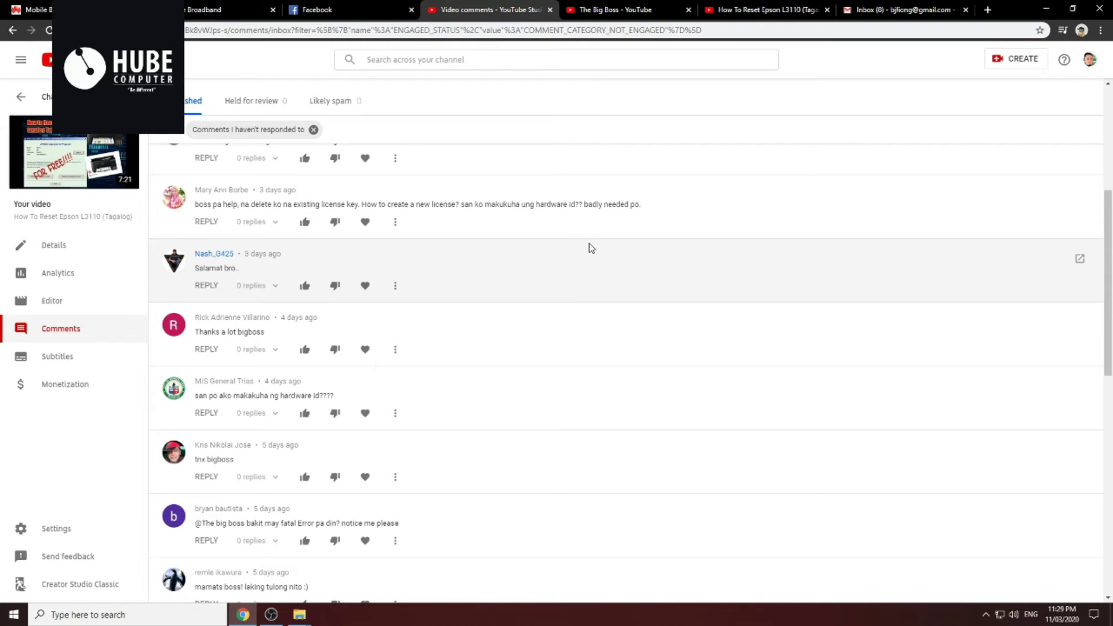
Scroll through the Studio comments, then return to the 'How To Reset Epson L3110 (Tagalog)' page
scroll(554, 286, down, 2)
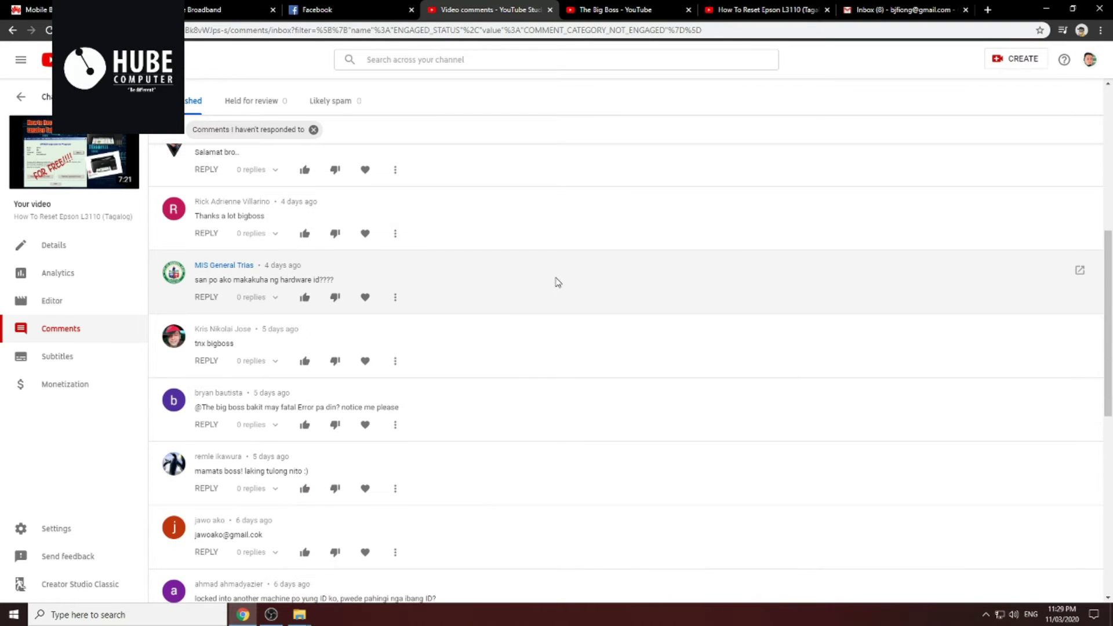
scroll(564, 271, down, 2)
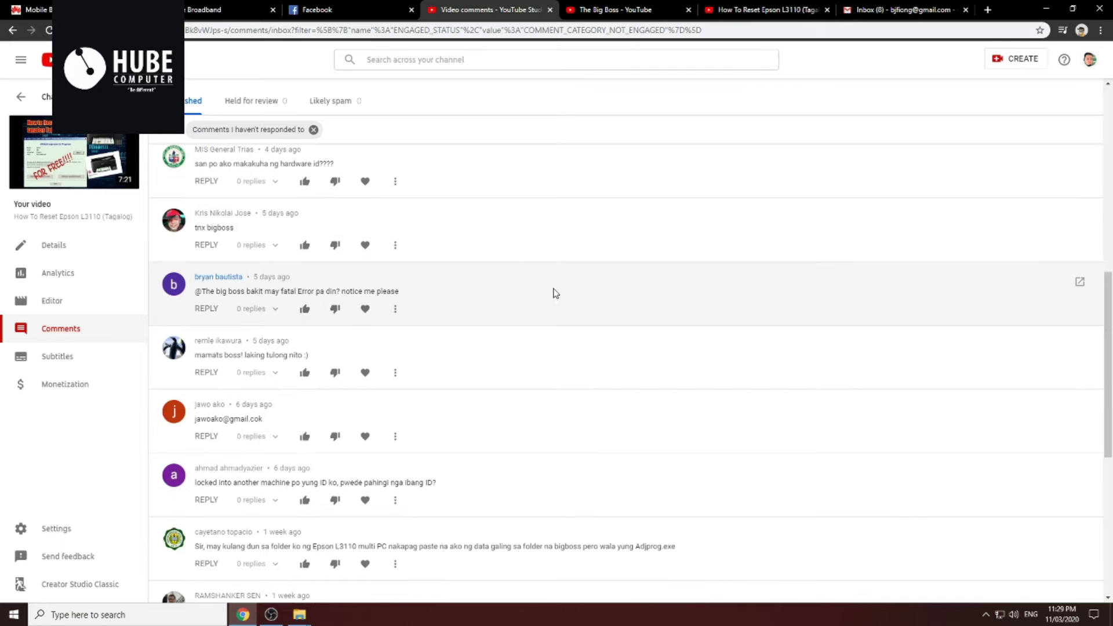
scroll(555, 289, up, 3)
scroll(555, 288, up, 5)
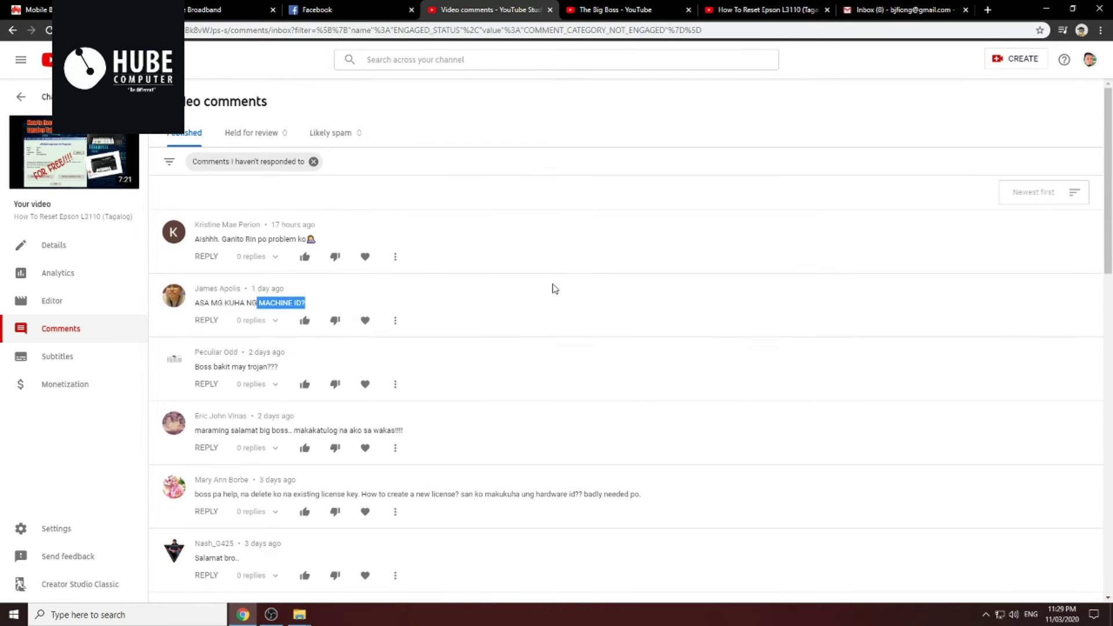
click(758, 11)
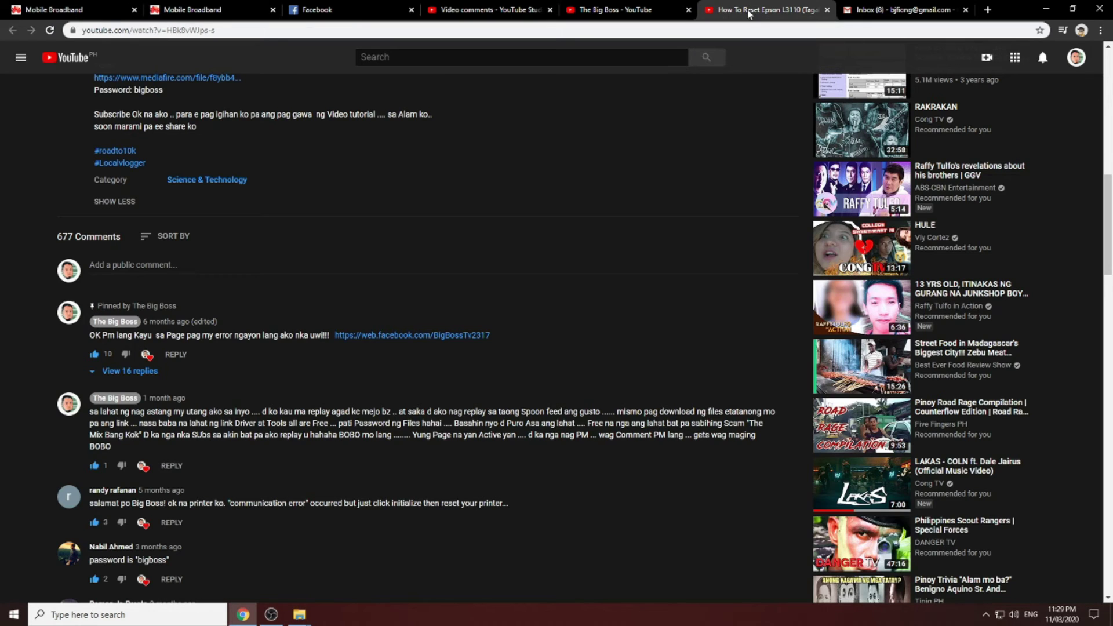
Bring the Chrome window with the reset video back to the front from the hidden tray icons
scroll(475, 239, up, 3)
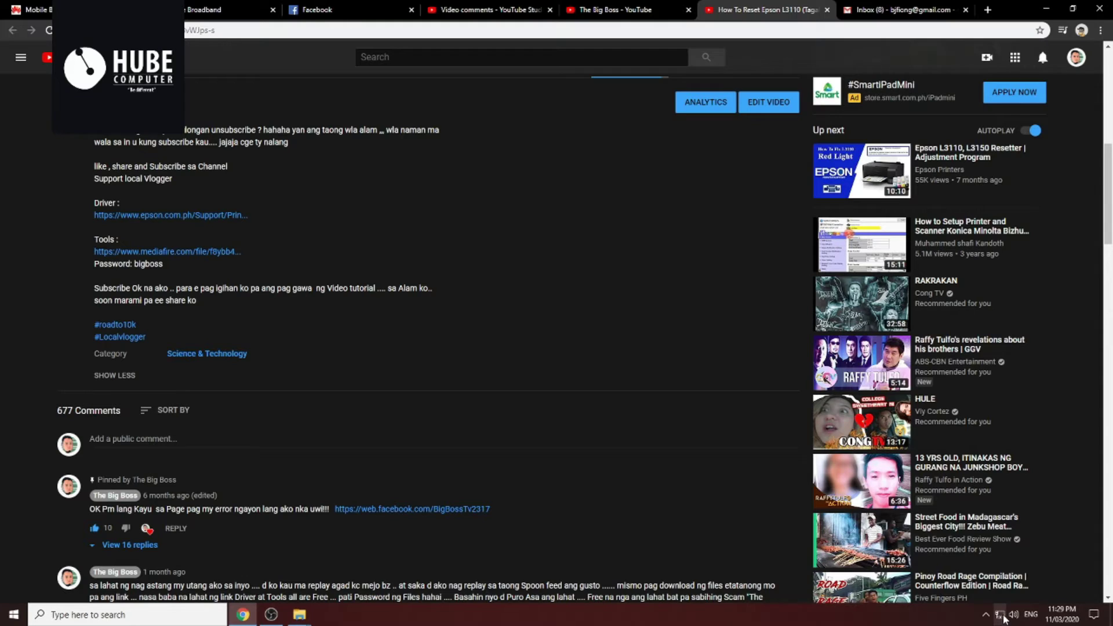
click(985, 614)
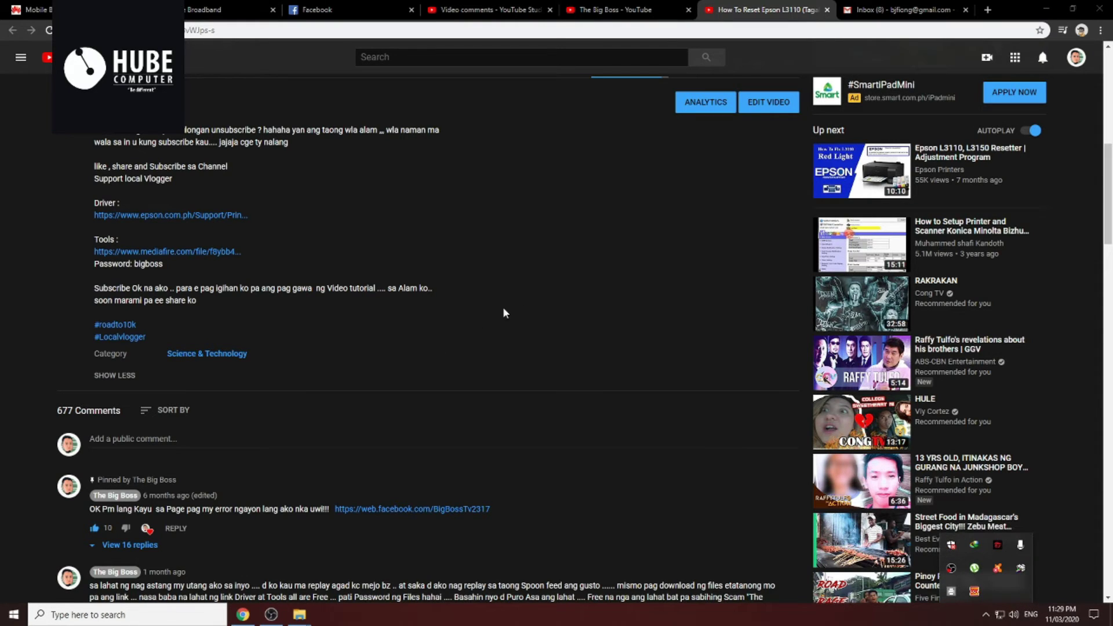
click(525, 307)
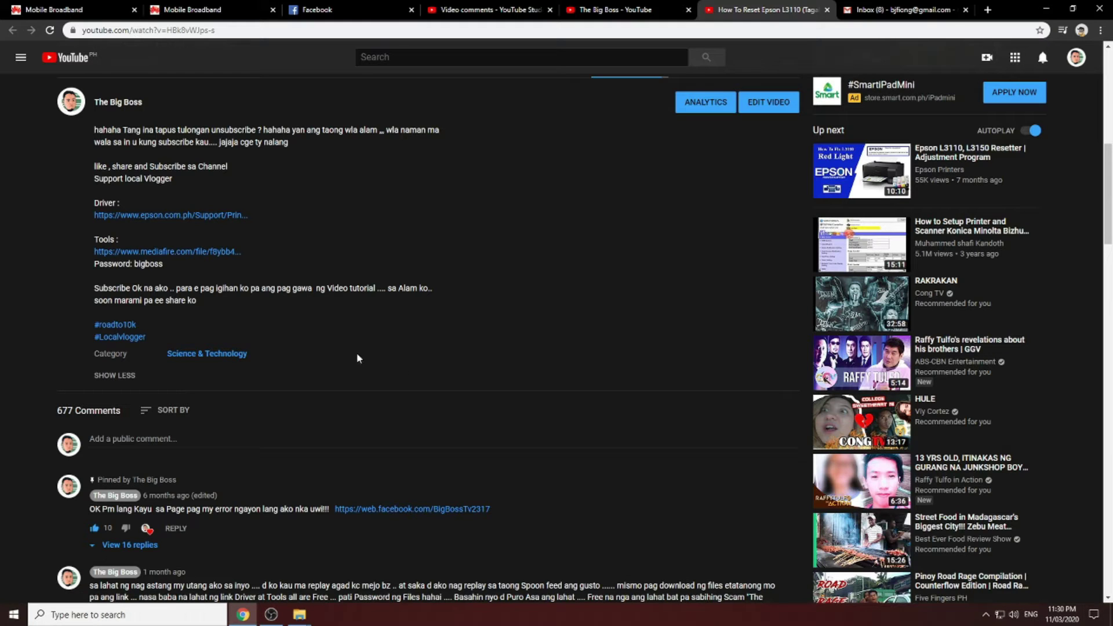
Download the EPSON L3110 Tools and Printer Driver ZIP from MediaFire and show it in Downloads
right_click(204, 255)
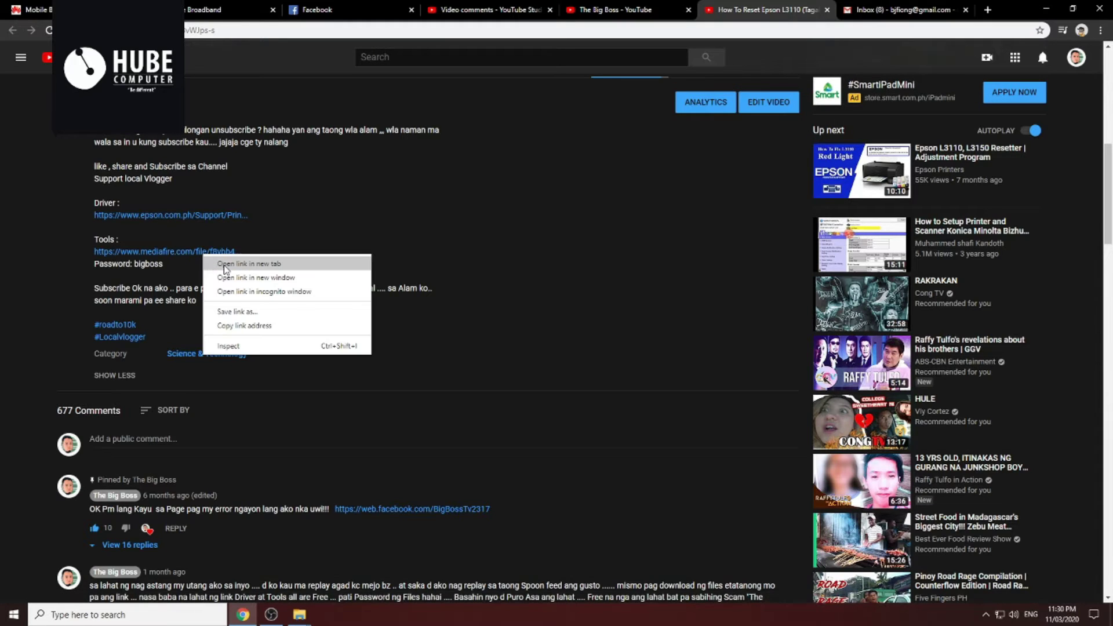
click(225, 269)
click(792, 10)
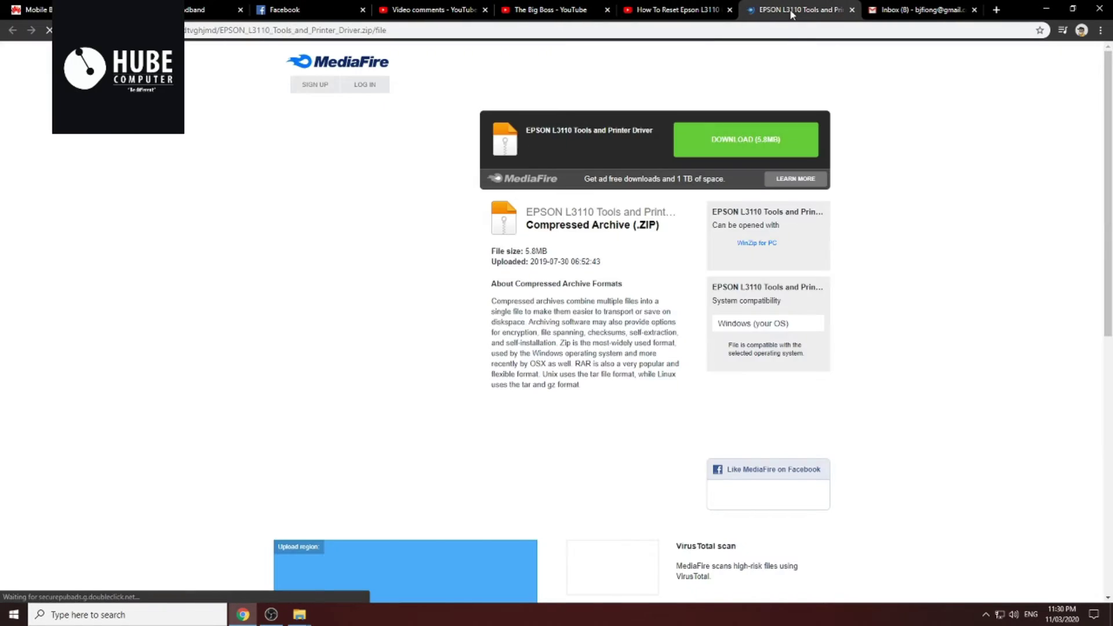
click(747, 155)
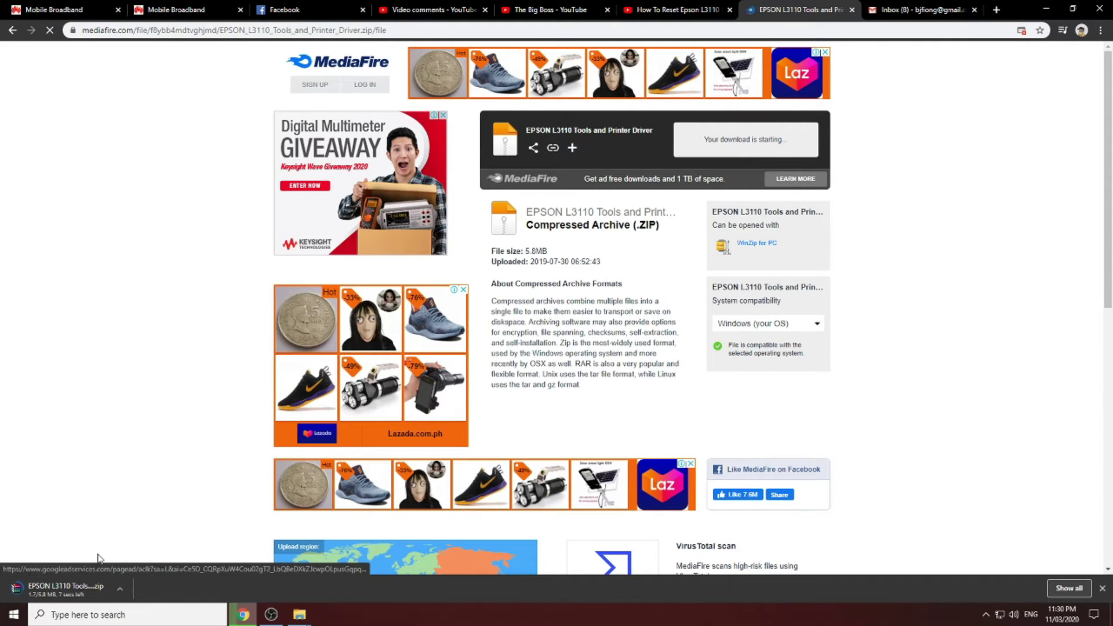
right_click(110, 598)
click(167, 556)
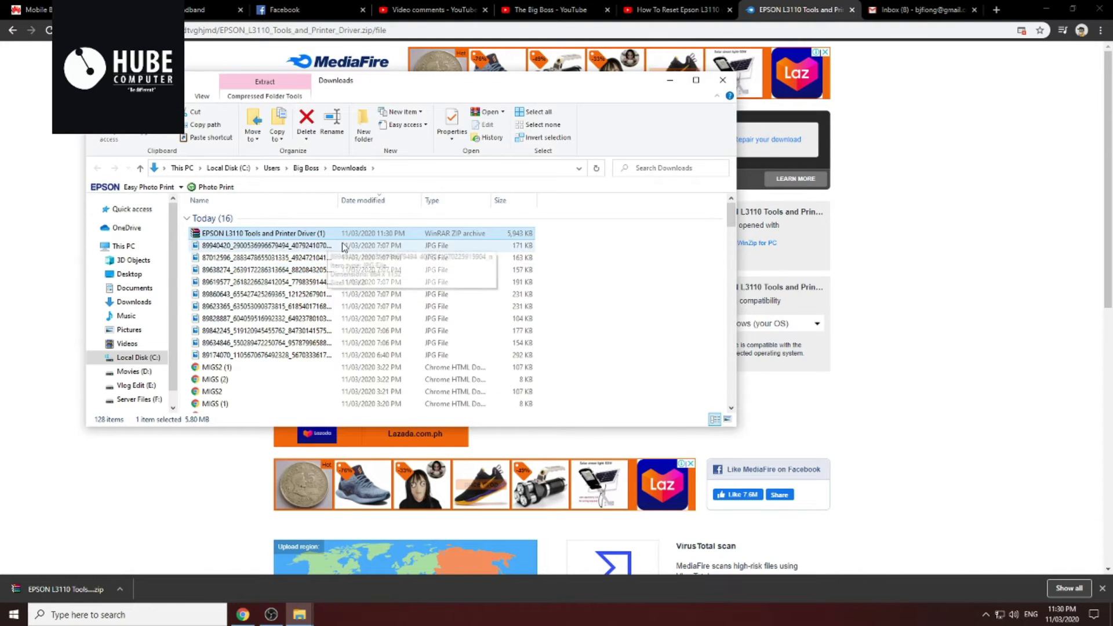
Extract the EPSON L3110 ZIP with WinRAR to the default extraction folder
right_click(316, 237)
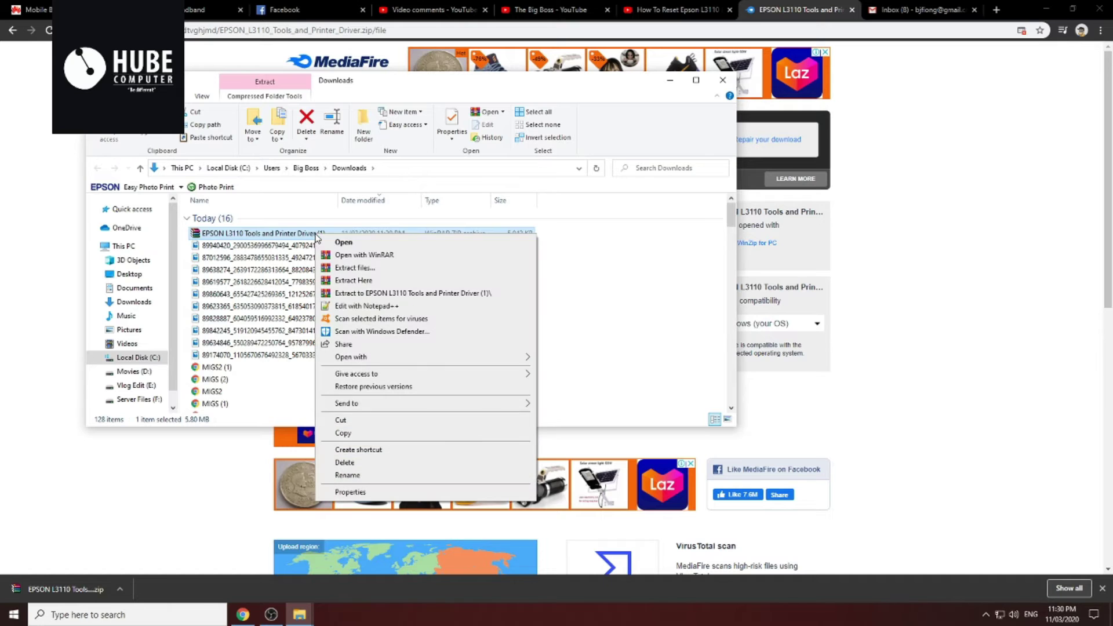
click(385, 270)
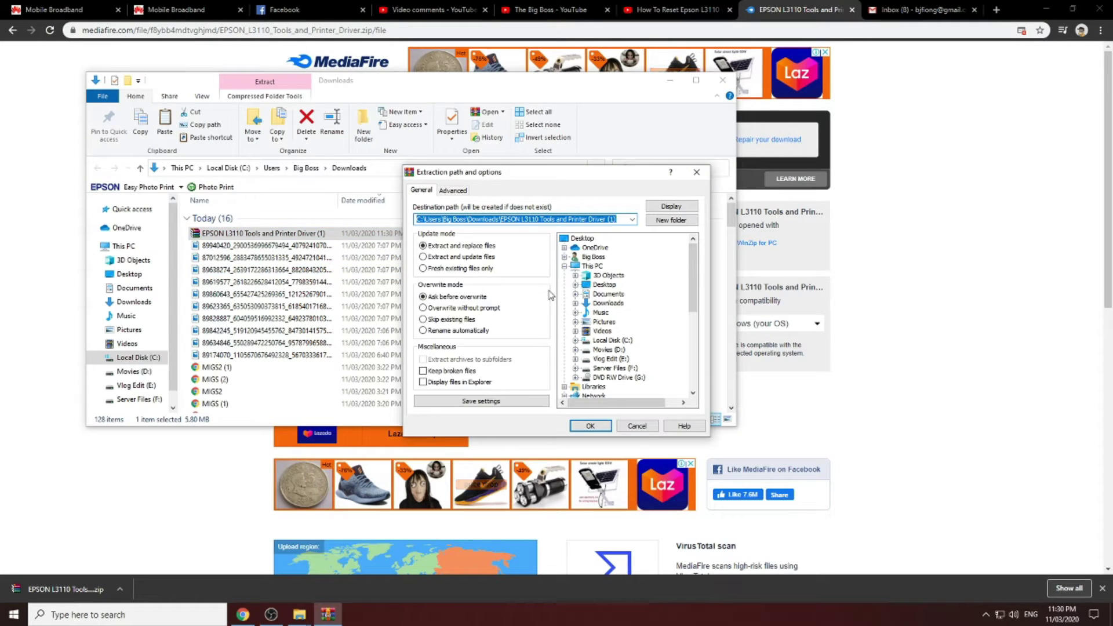
click(589, 426)
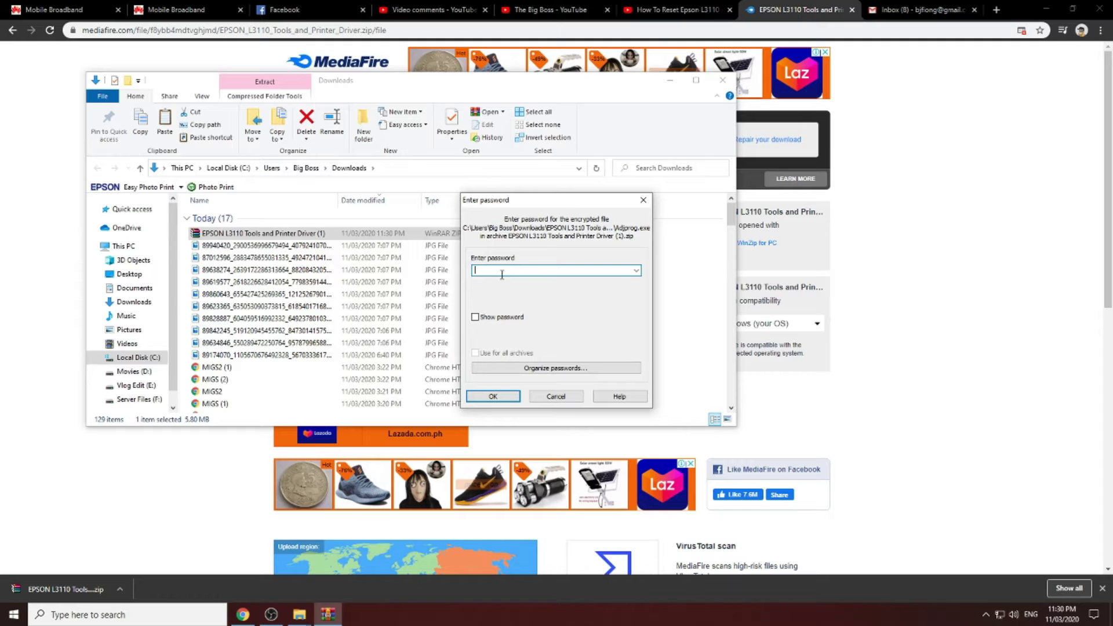
Return to the YouTube reset video and collapse its description
click(680, 11)
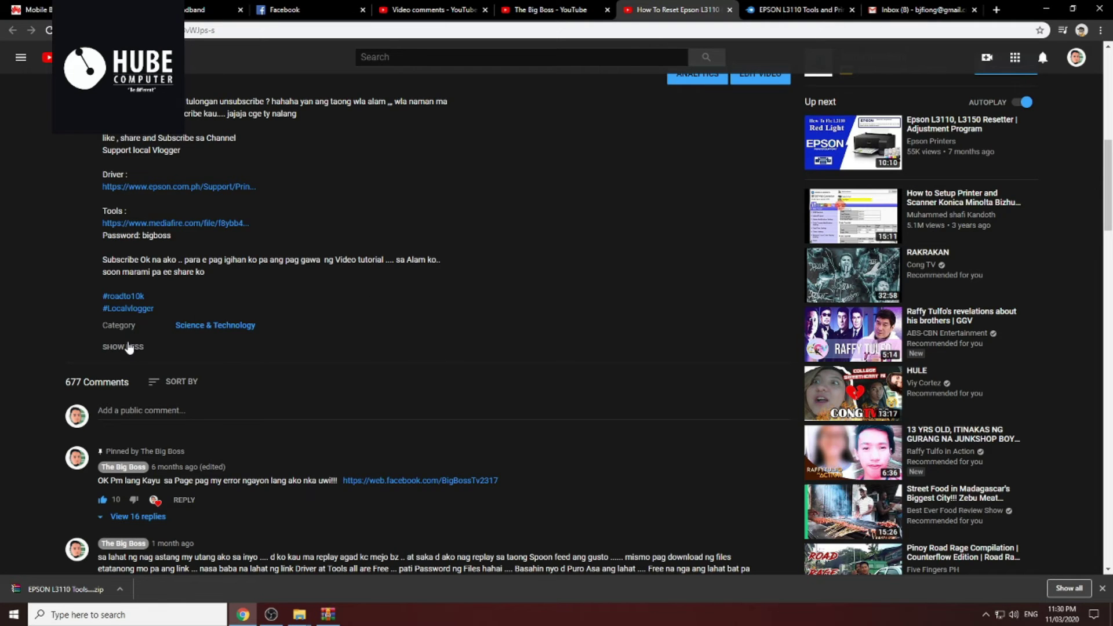
click(129, 347)
scroll(217, 336, up, 5)
scroll(203, 349, down, 1)
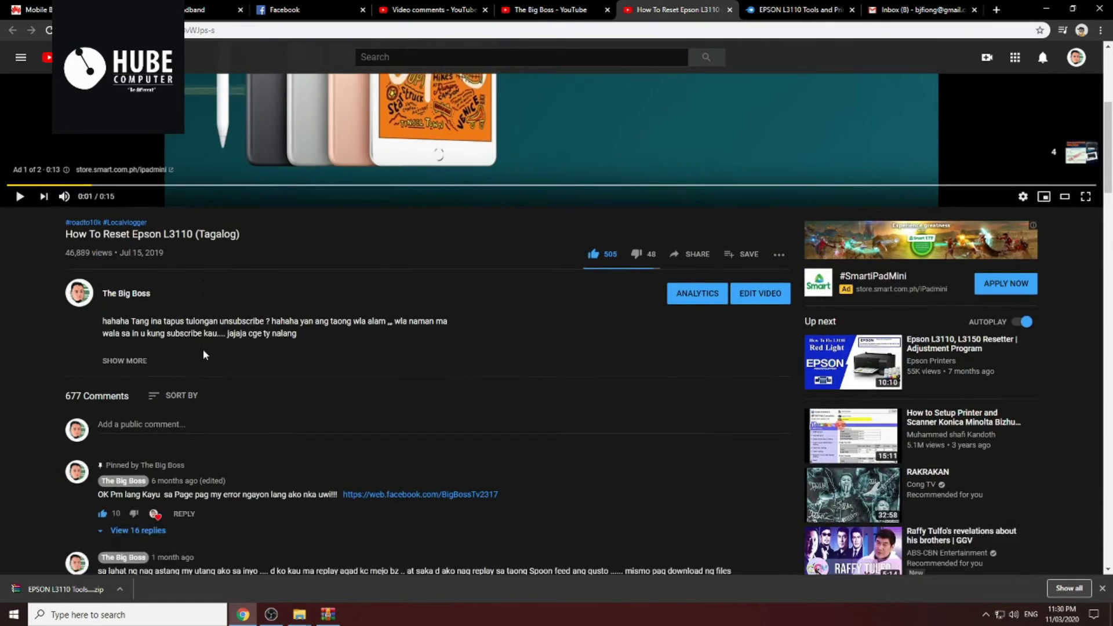
scroll(203, 349, up, 1)
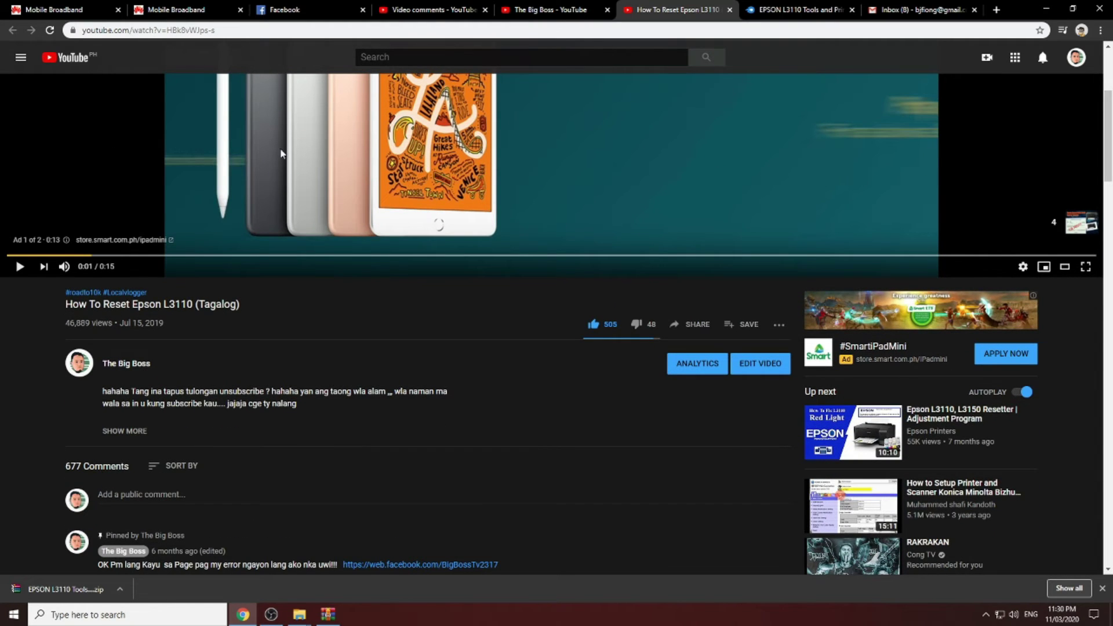
Expand the reset video's description again to show the Driver and Tools links
scroll(120, 359, down, 1)
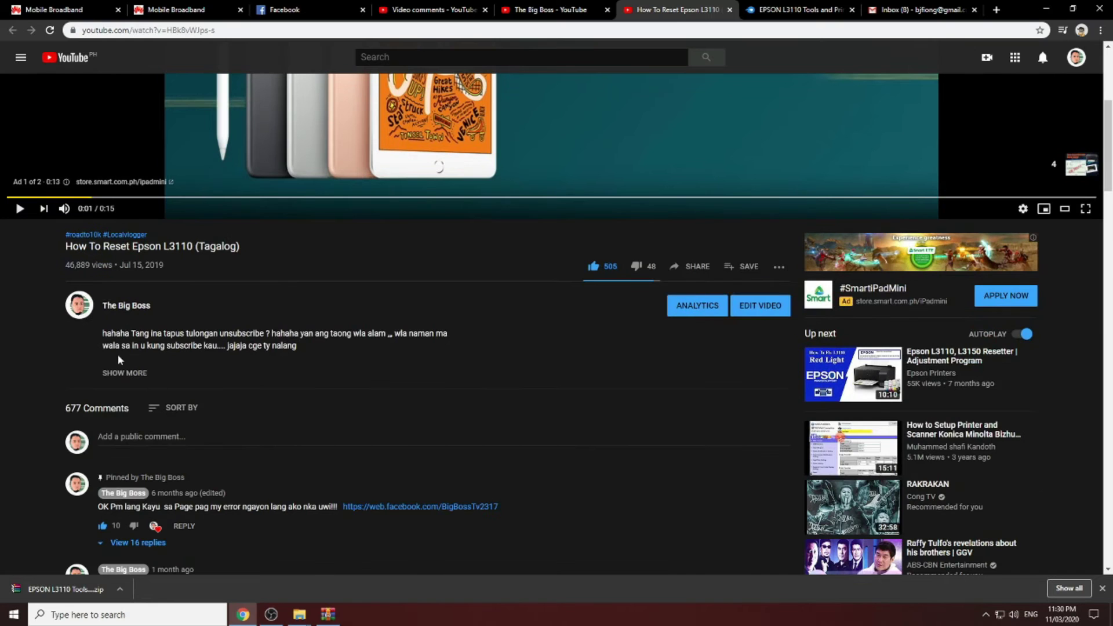
click(123, 375)
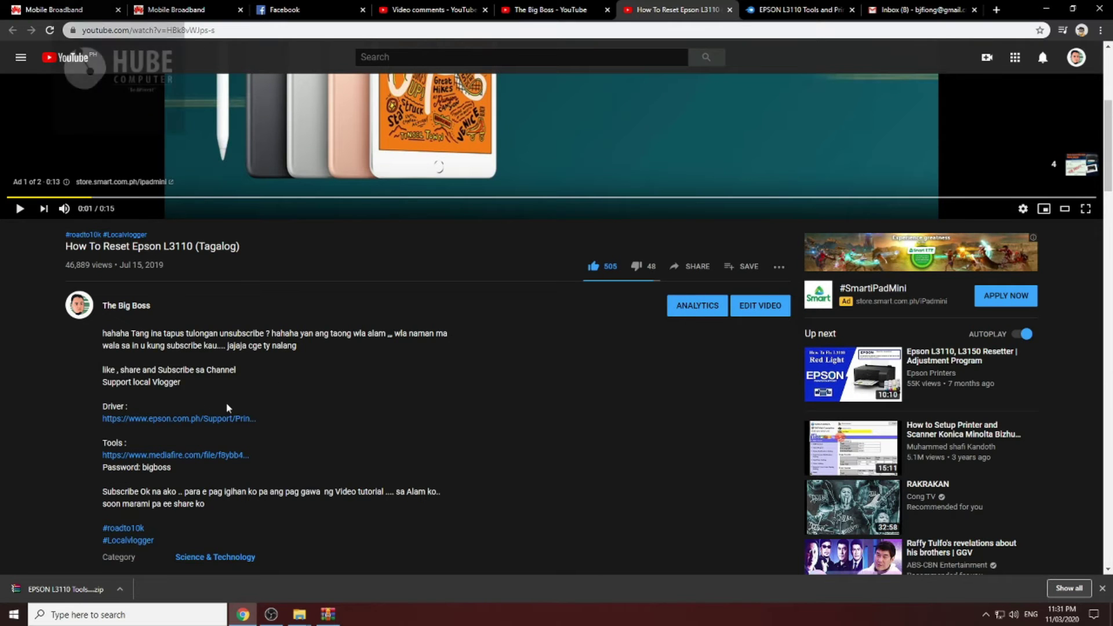
scroll(226, 402, down, 3)
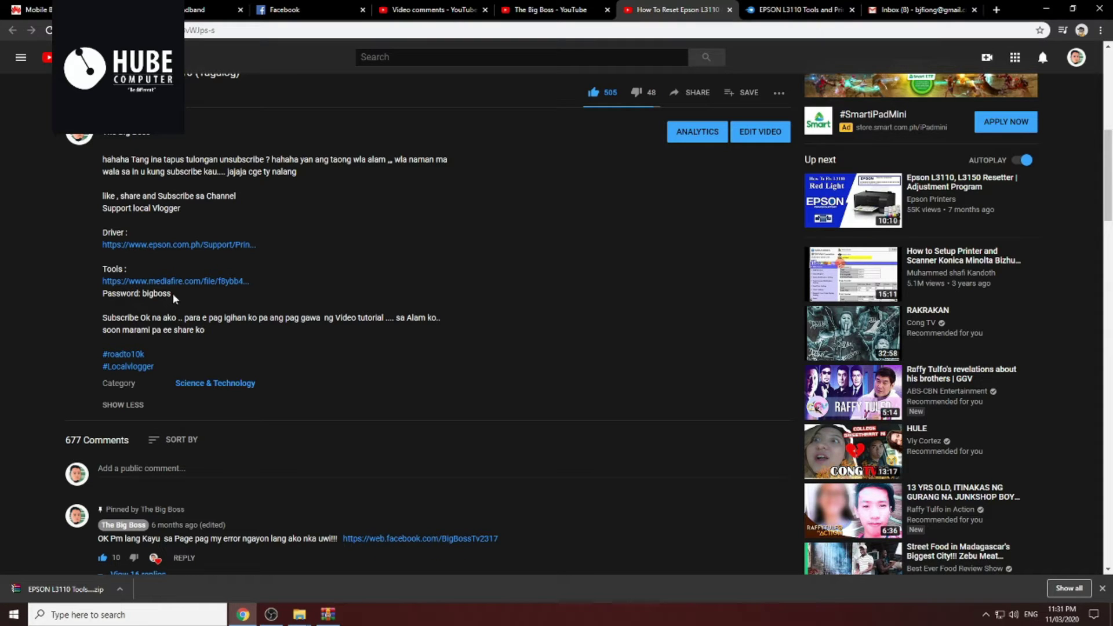
Copy the archive password that follows 'Password:' in the description
drag(170, 295, 142, 295)
right_click(156, 297)
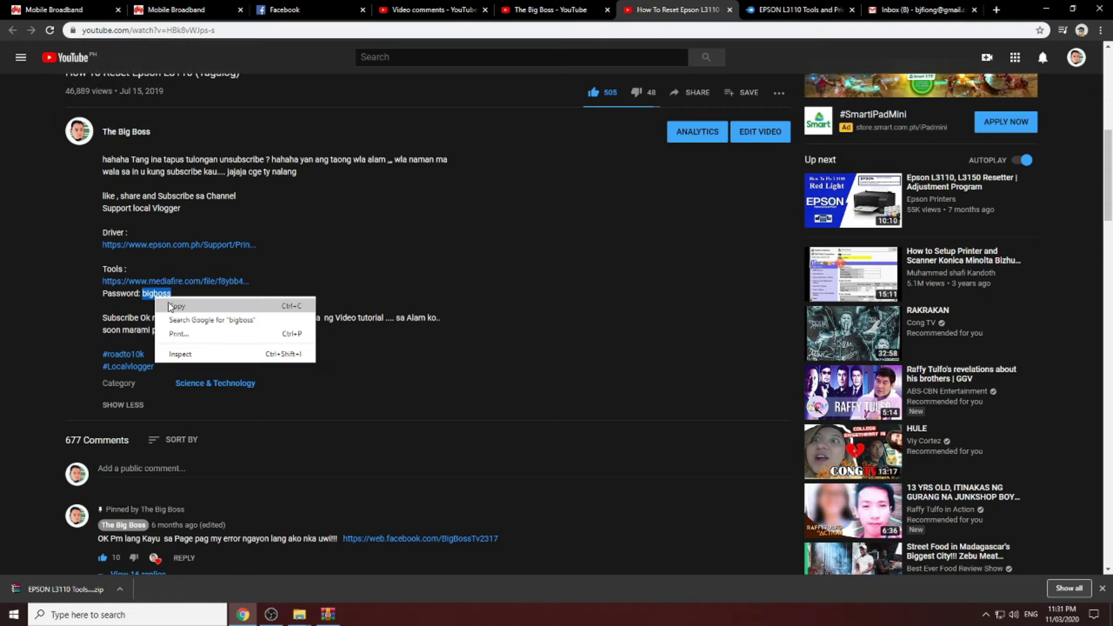
click(169, 306)
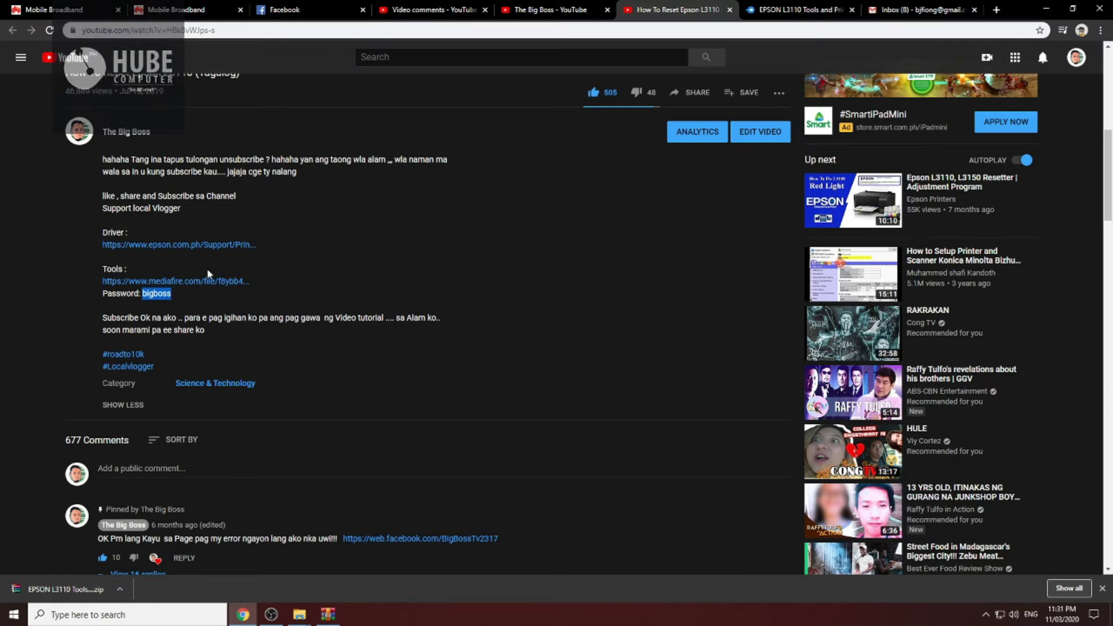
Paste the copied password into WinRAR's Enter password prompt, reveal it, and confirm with OK
click(812, 9)
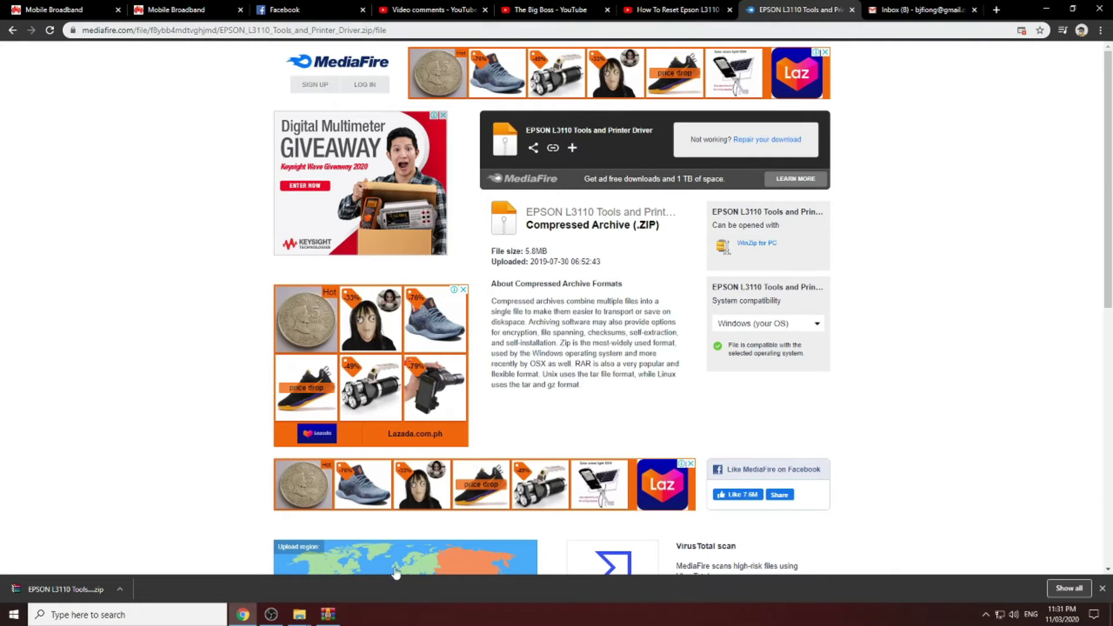
click(335, 617)
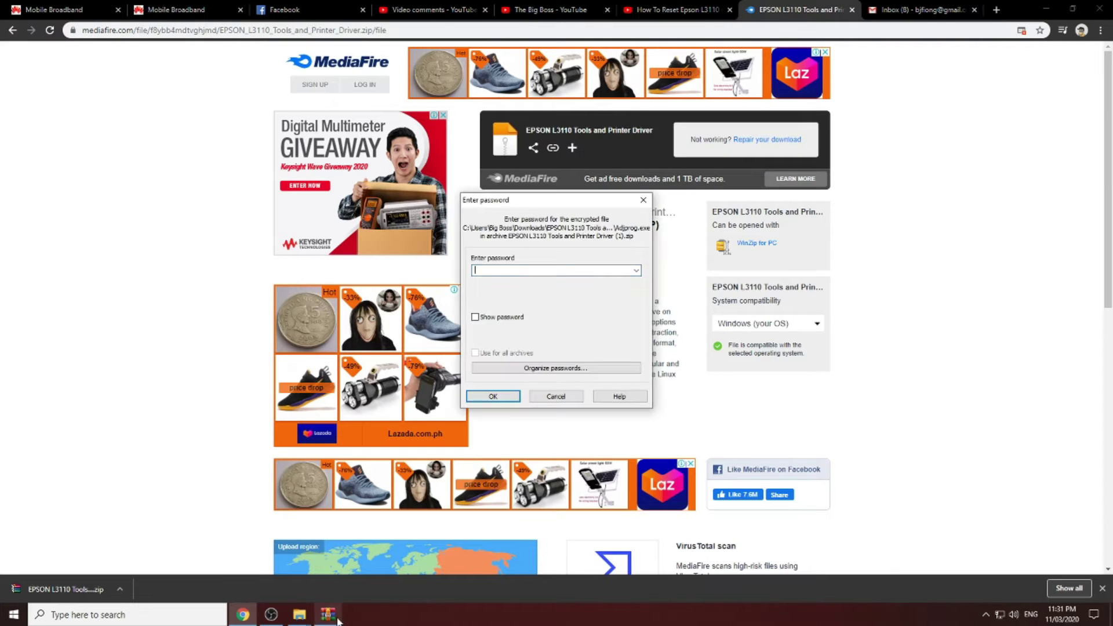
right_click(536, 273)
click(566, 323)
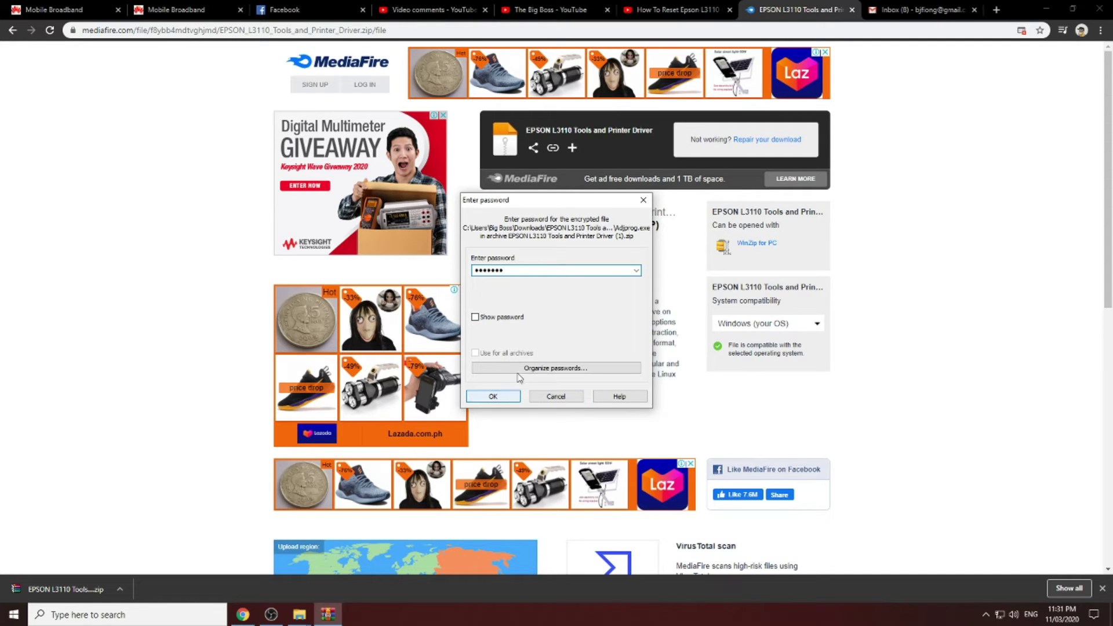
click(476, 318)
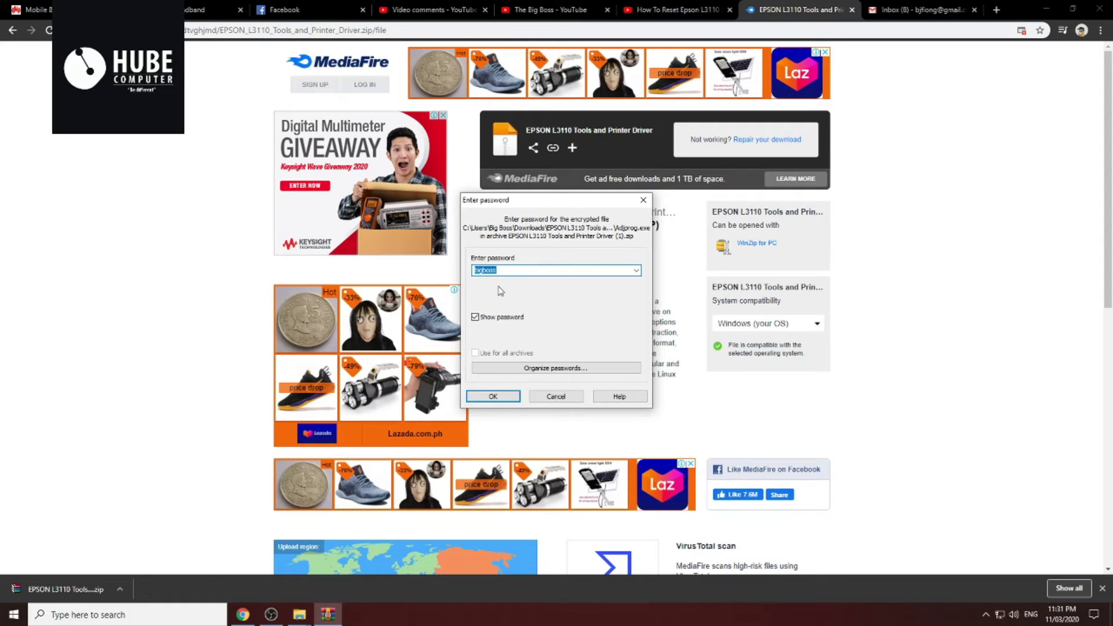
click(504, 399)
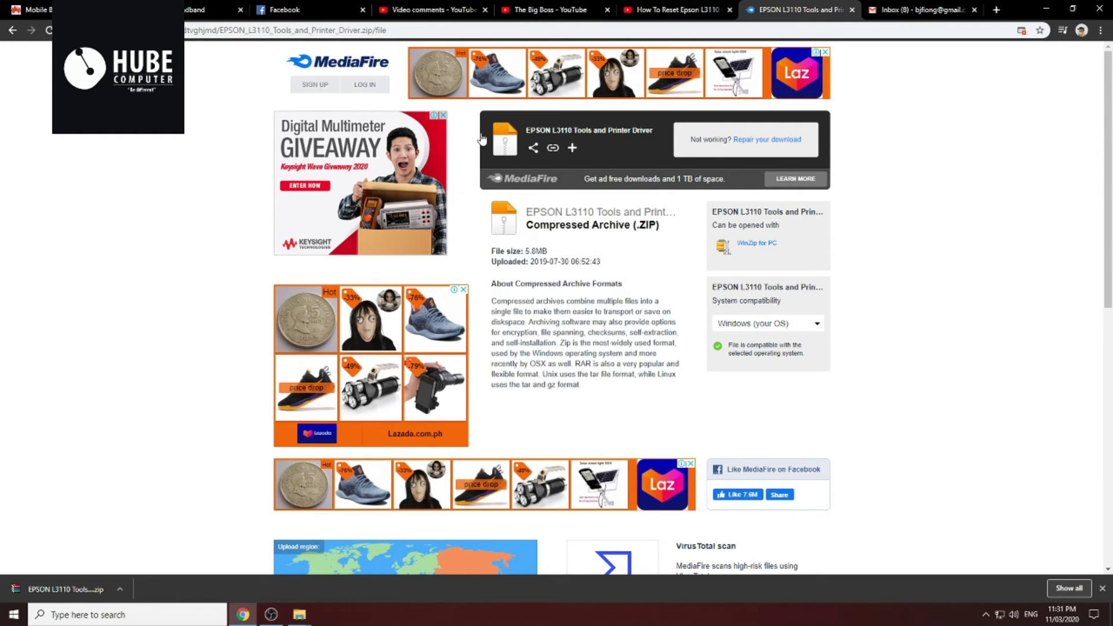
Open Downloads and drill into EPSON L3110 Tools and Printer Driver > epson 3110
mouse_move(299, 614)
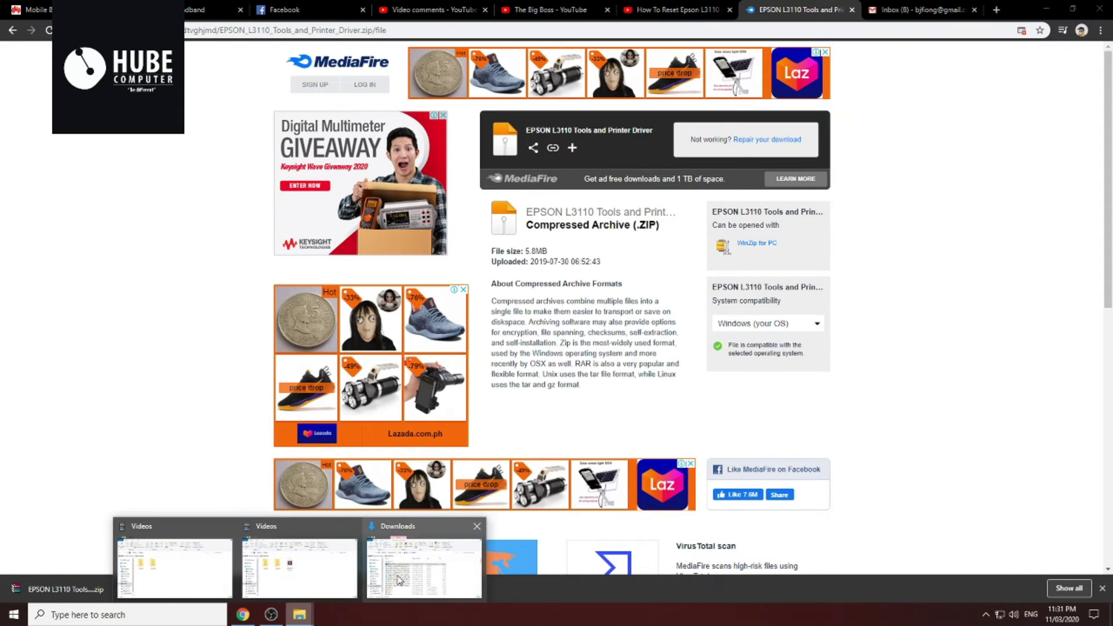
click(398, 574)
scroll(381, 303, down, 3)
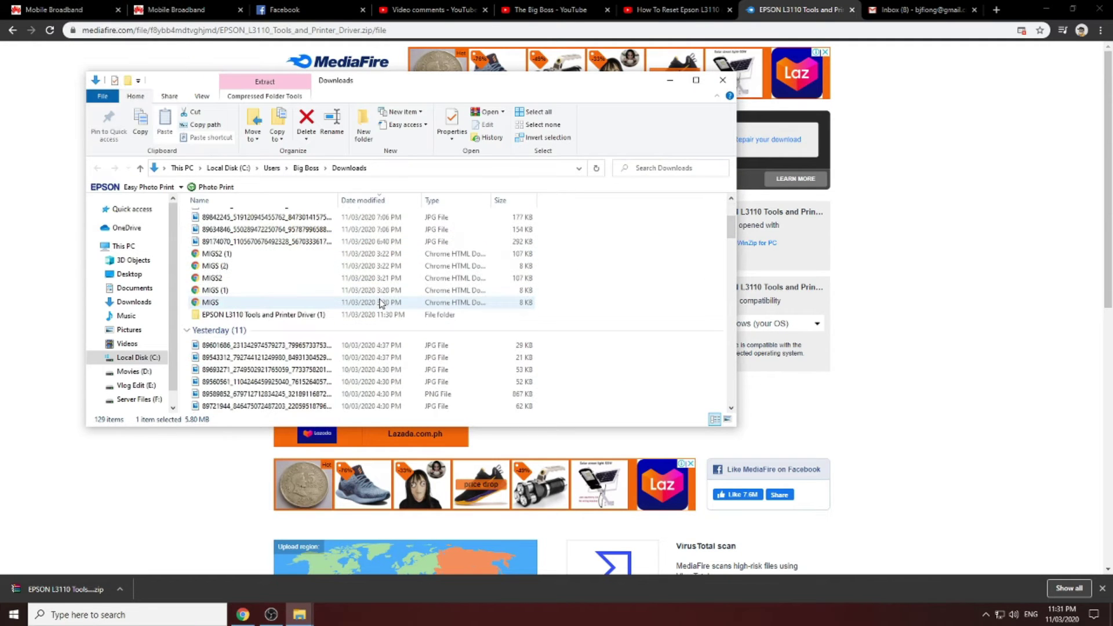
double_click(313, 316)
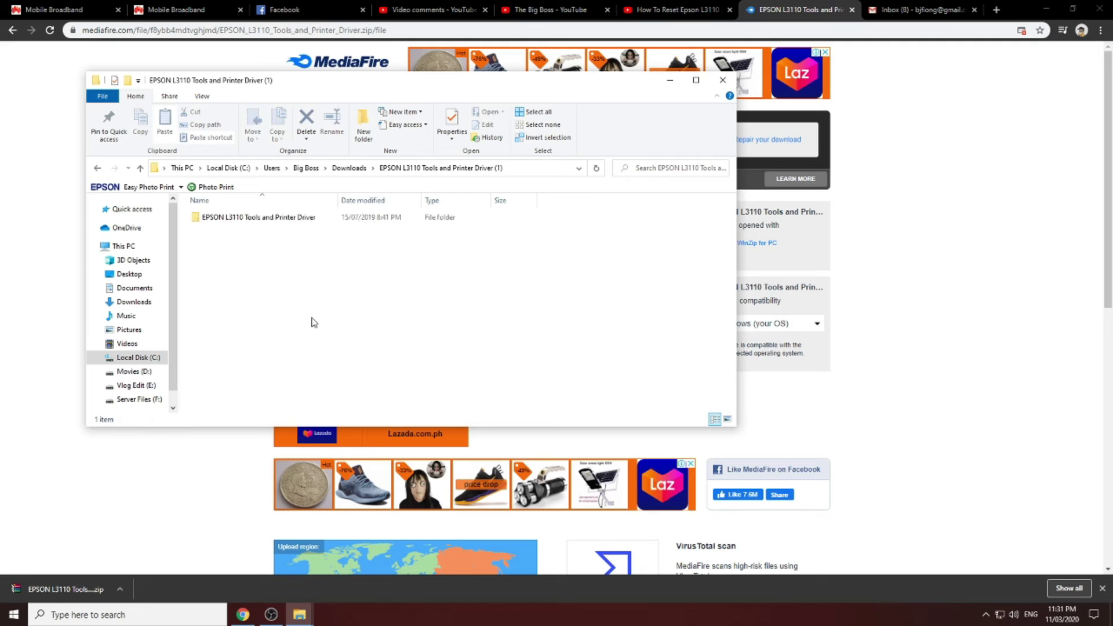
double_click(293, 218)
double_click(288, 218)
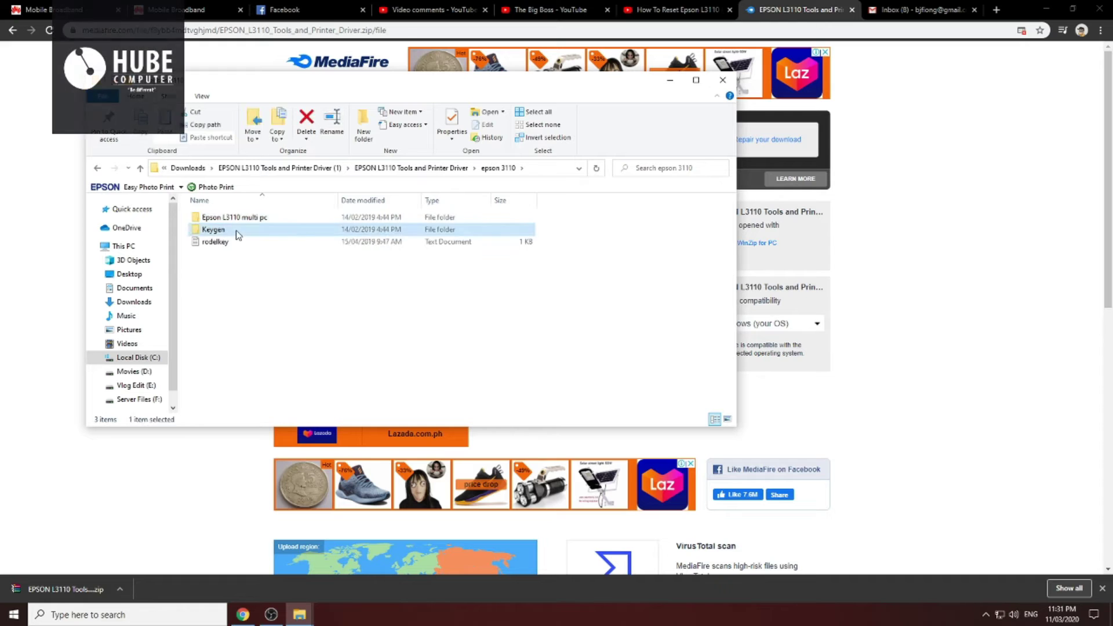
Look inside the Keygen folder and its inner Keygen subfolder, then return to epson 3110
double_click(238, 232)
click(221, 225)
double_click(219, 223)
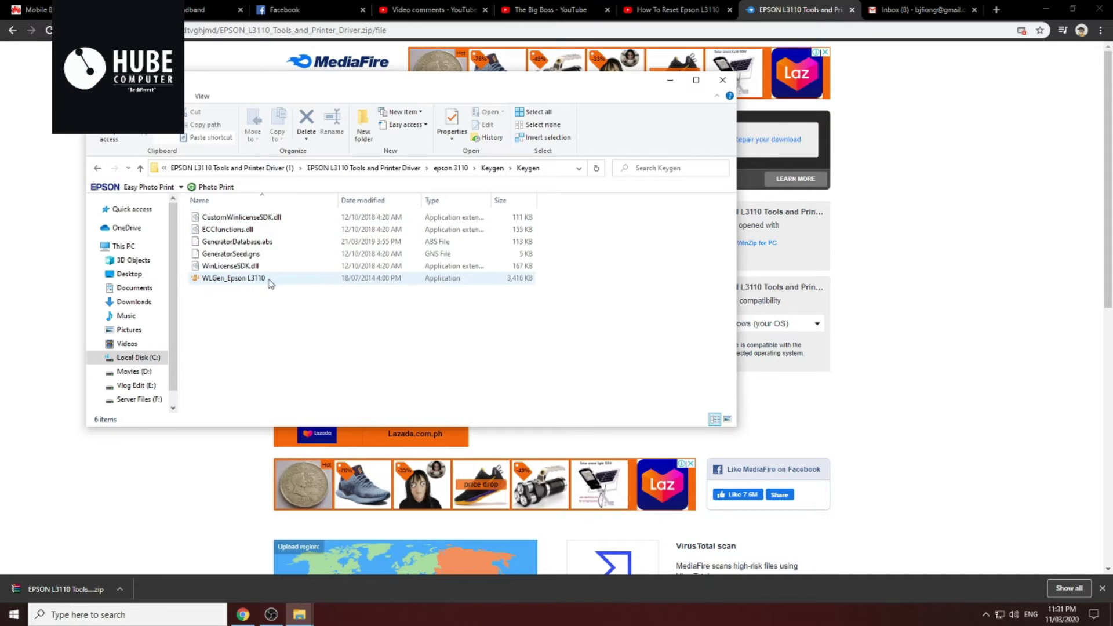
click(97, 169)
click(98, 169)
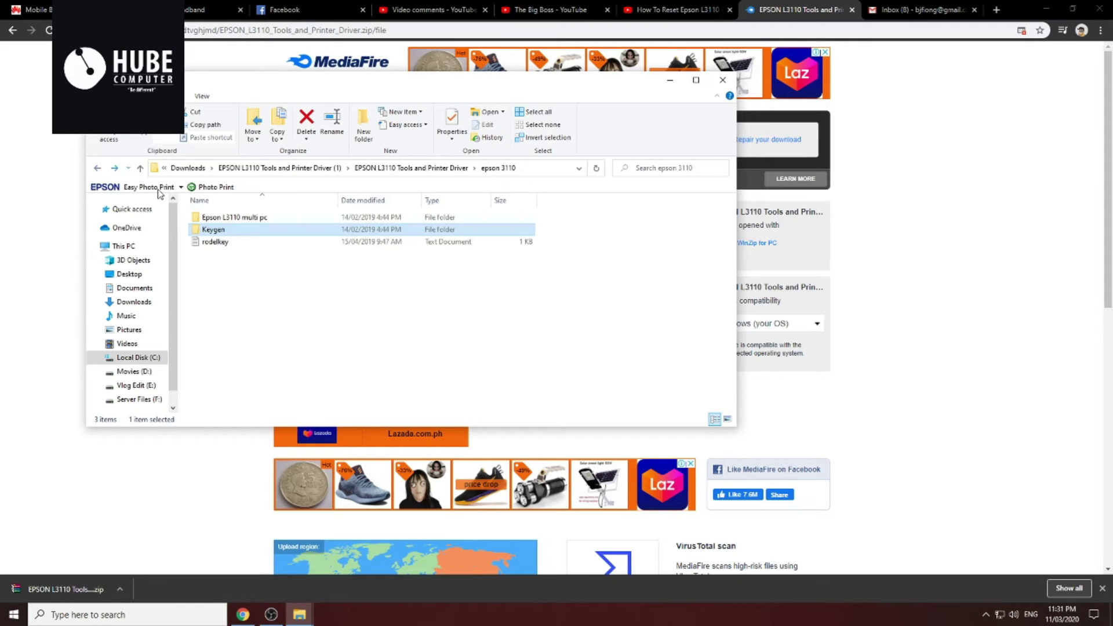
Open the nested Epson L3110 multi pc folder and select the Adjprog application
double_click(235, 219)
double_click(238, 218)
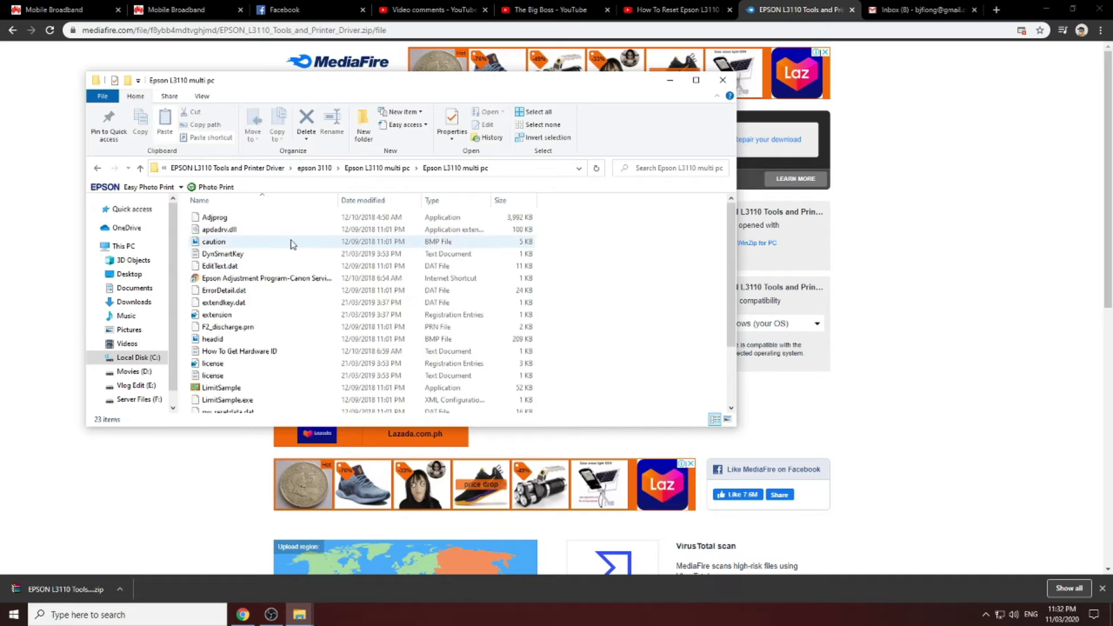
scroll(309, 283, down, 3)
scroll(309, 283, up, 3)
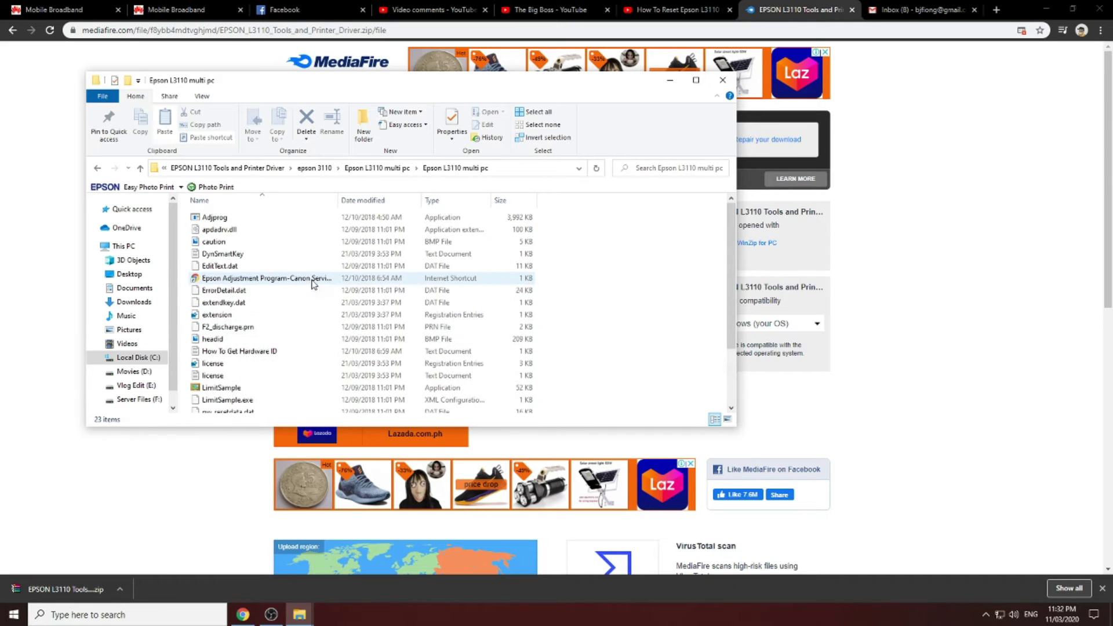
click(219, 220)
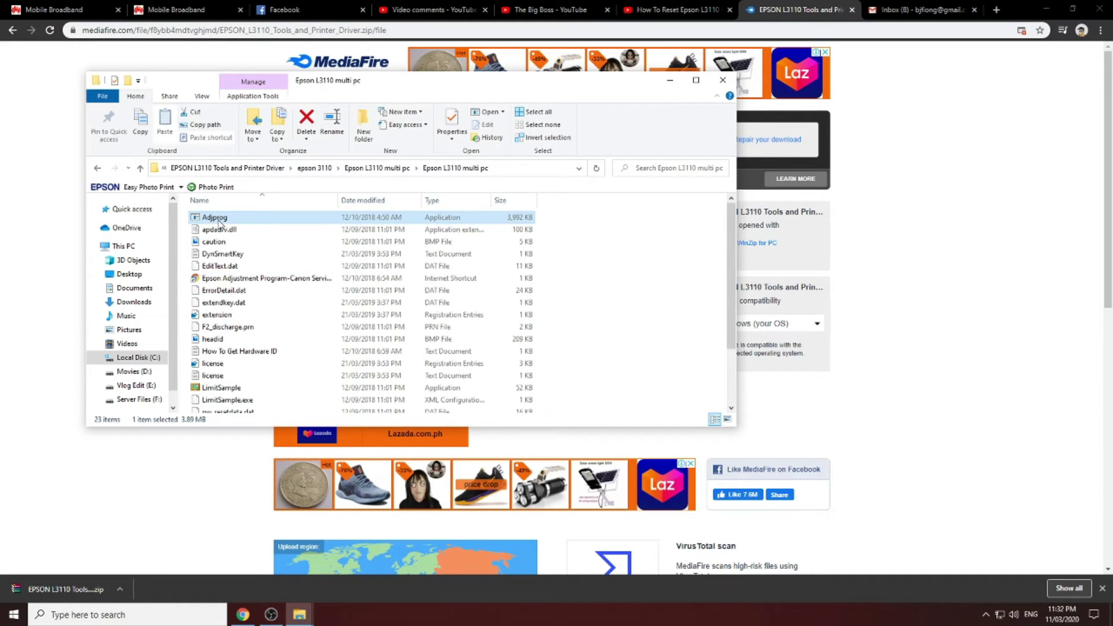
right_click(219, 220)
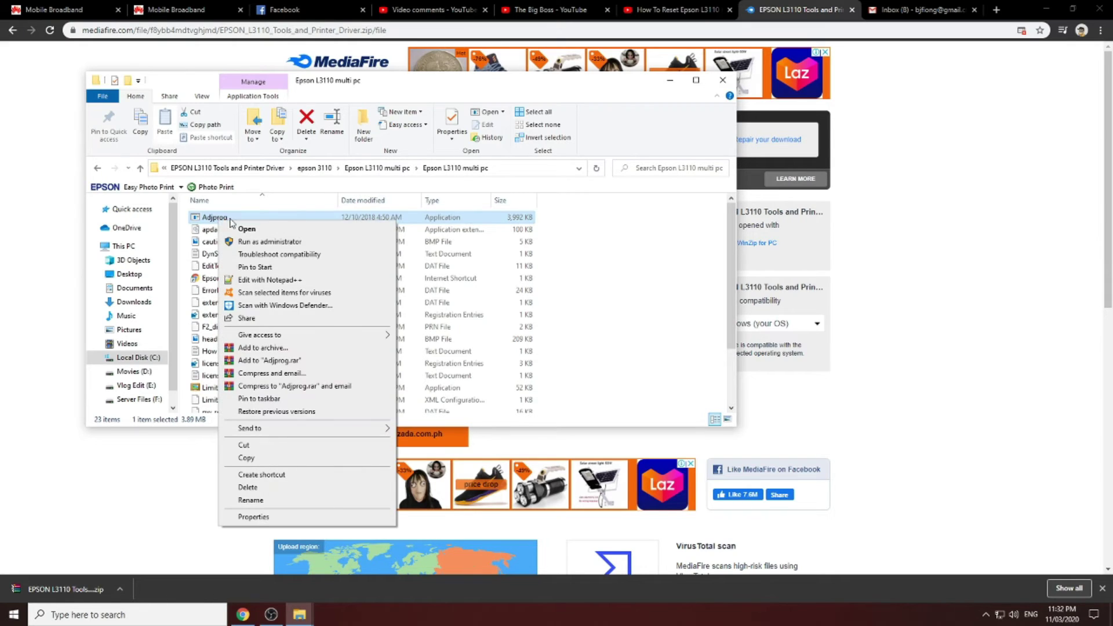
click(273, 243)
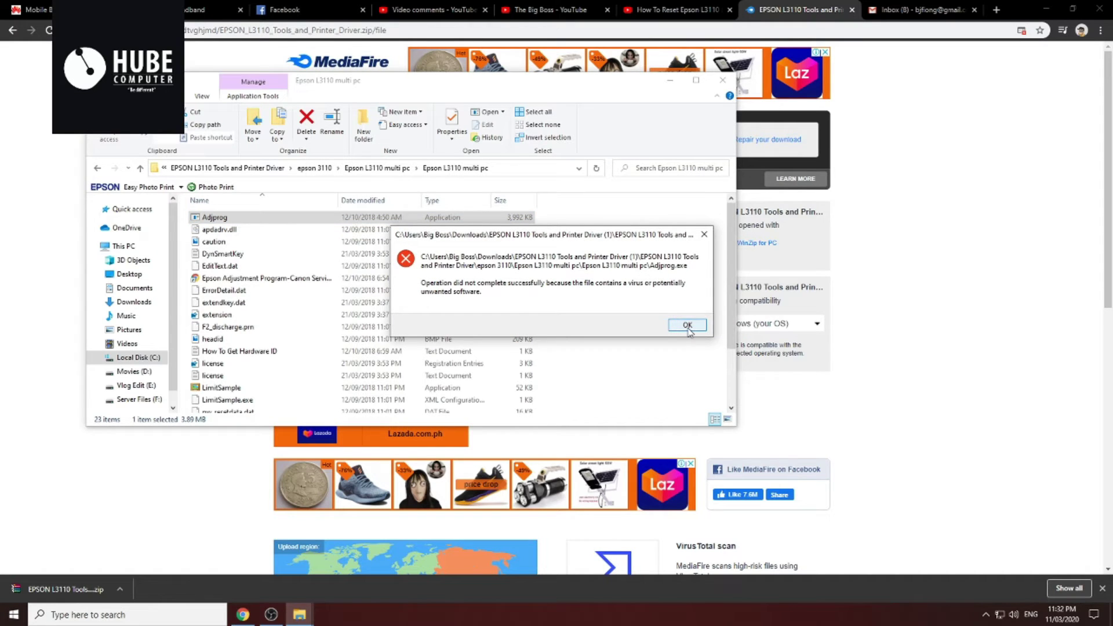
click(687, 326)
right_click(639, 282)
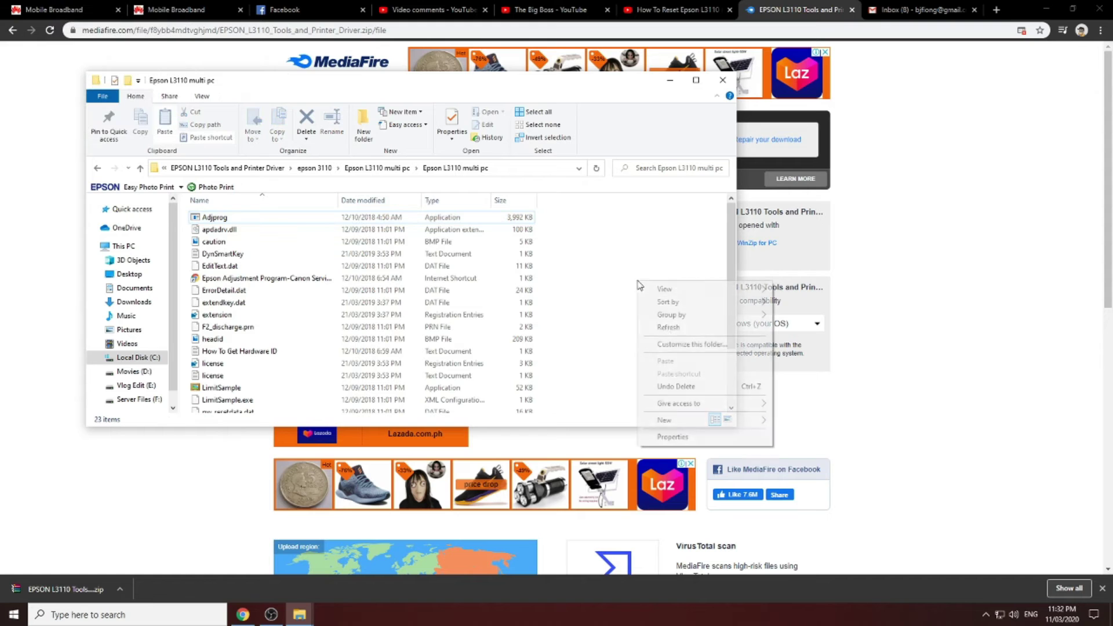
click(666, 331)
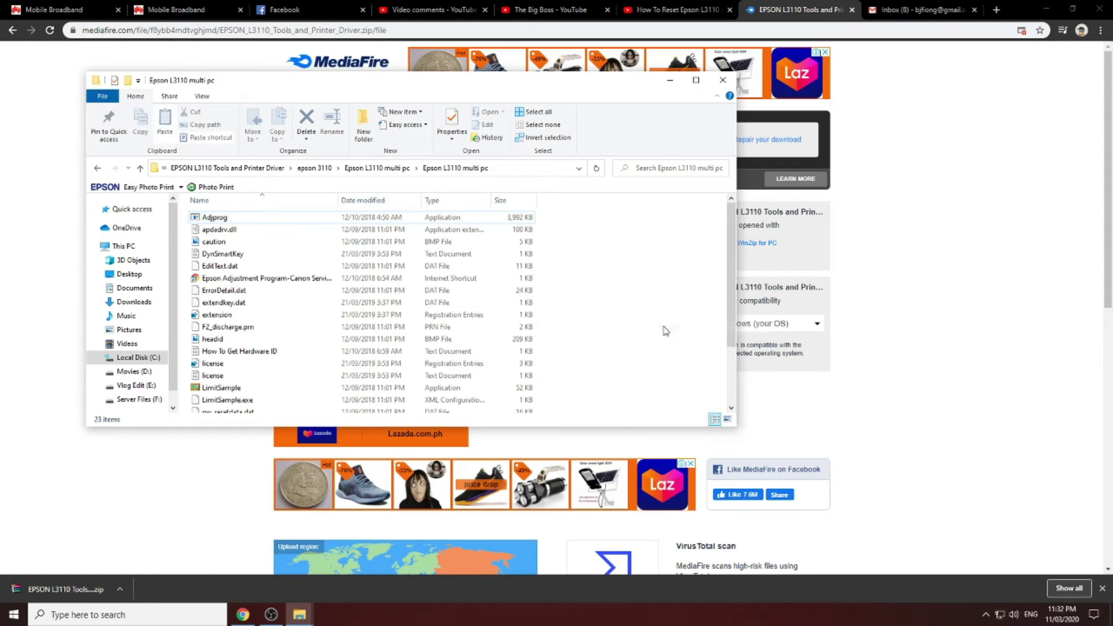
click(220, 220)
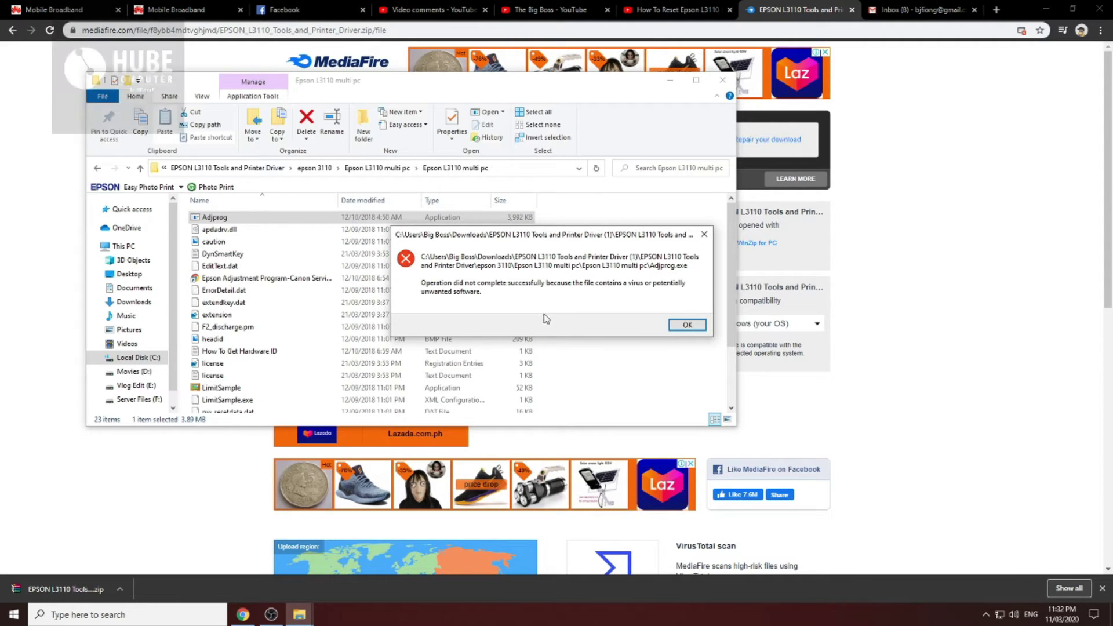
click(687, 325)
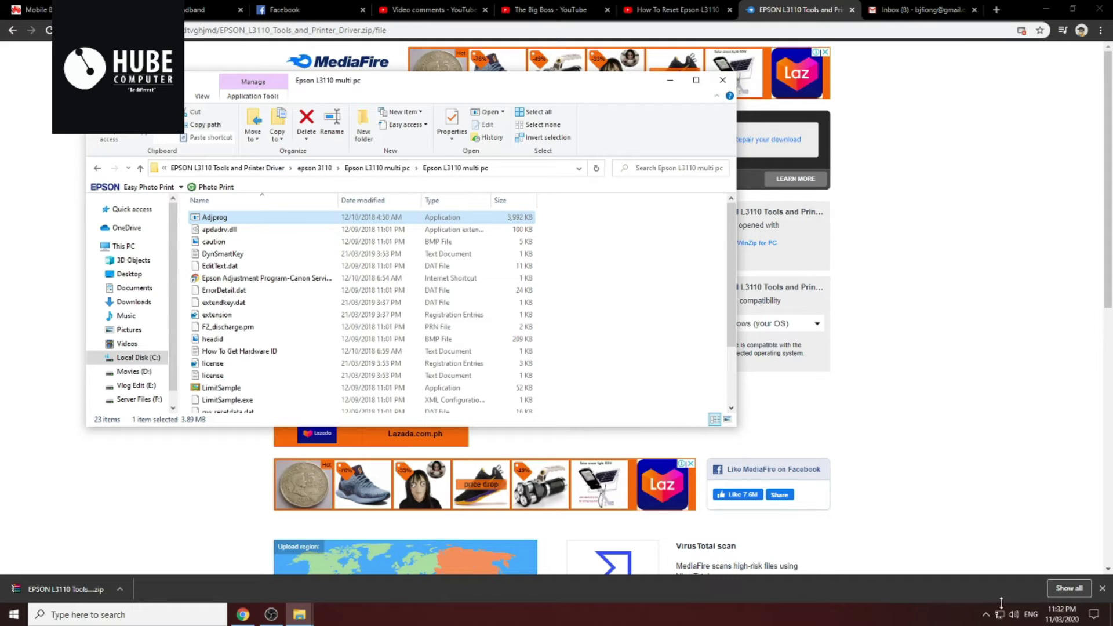
Open the Windows Security dashboard from the hidden system tray icons
click(985, 615)
right_click(952, 550)
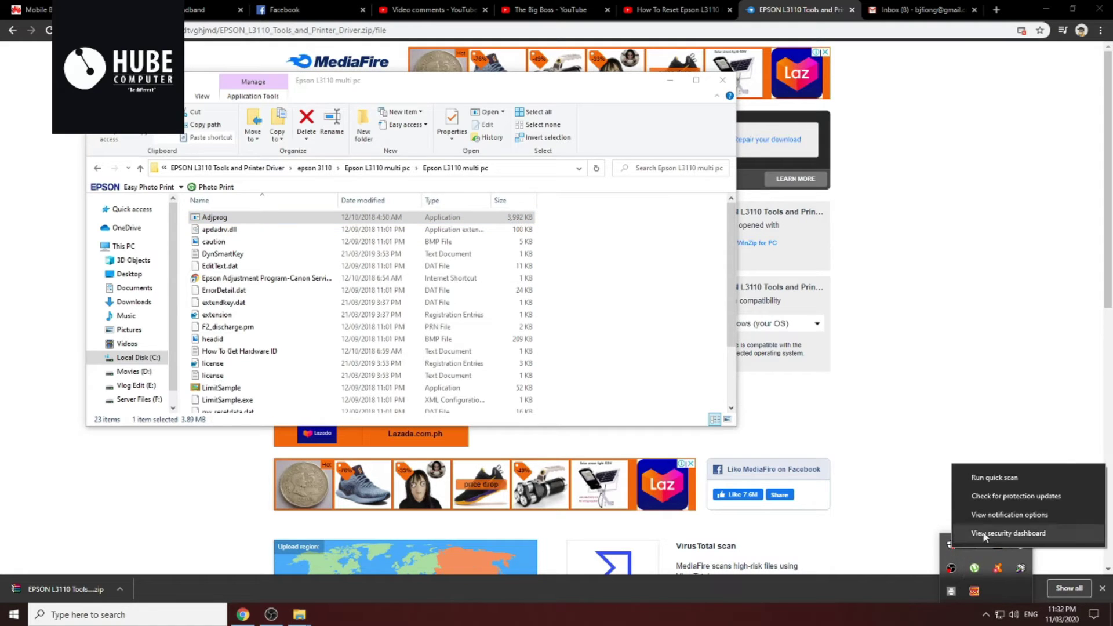
click(950, 550)
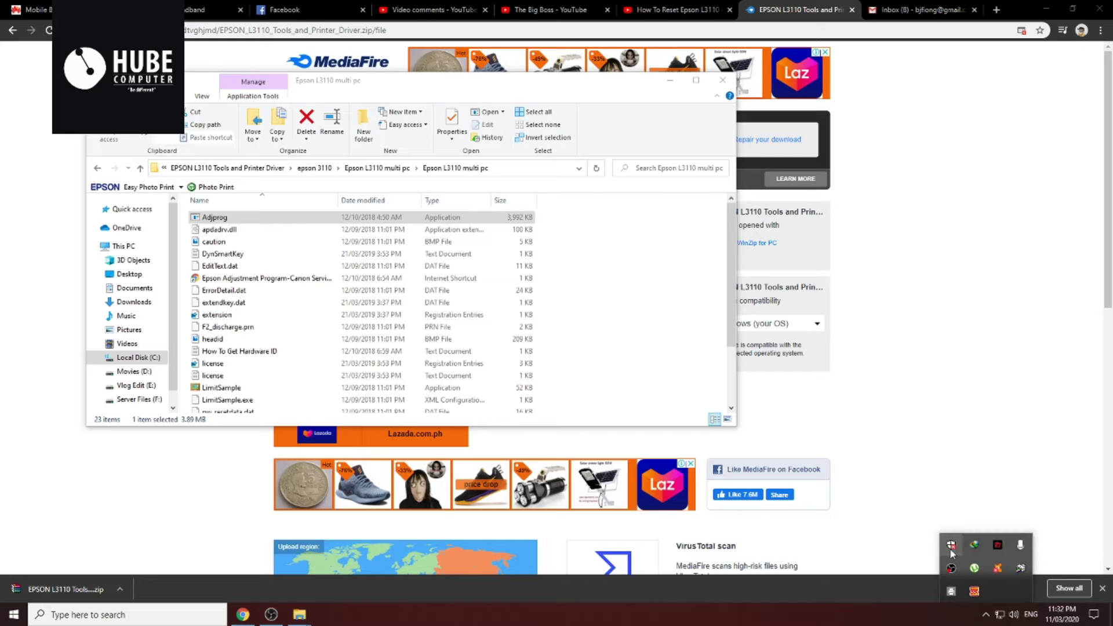
double_click(950, 550)
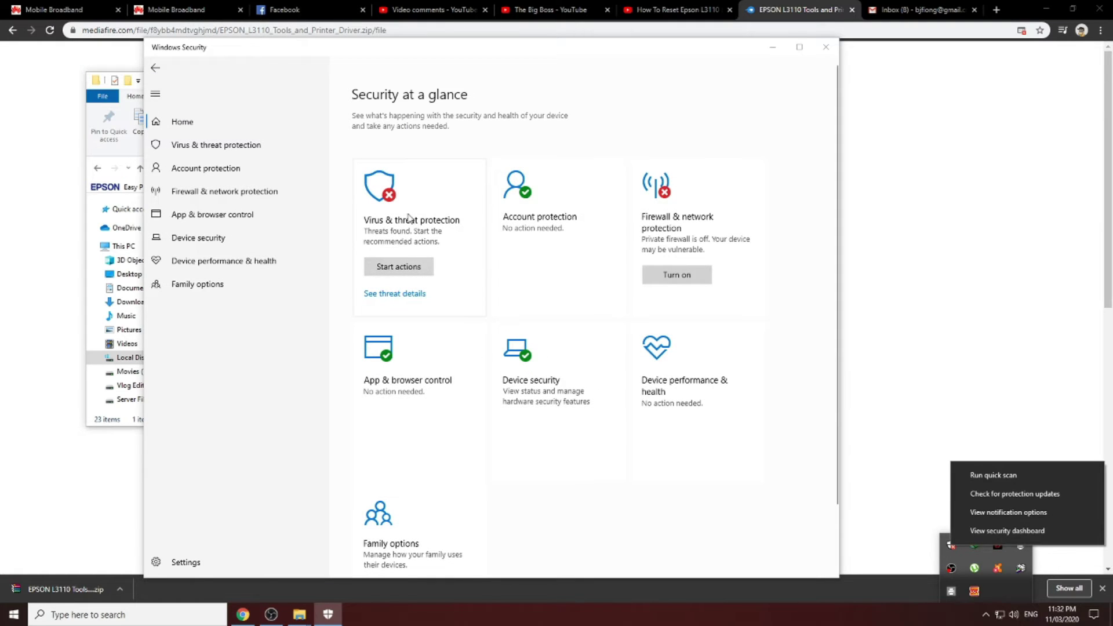
Go to Virus & threat protection settings and switch Real-time protection off
click(409, 218)
click(409, 218)
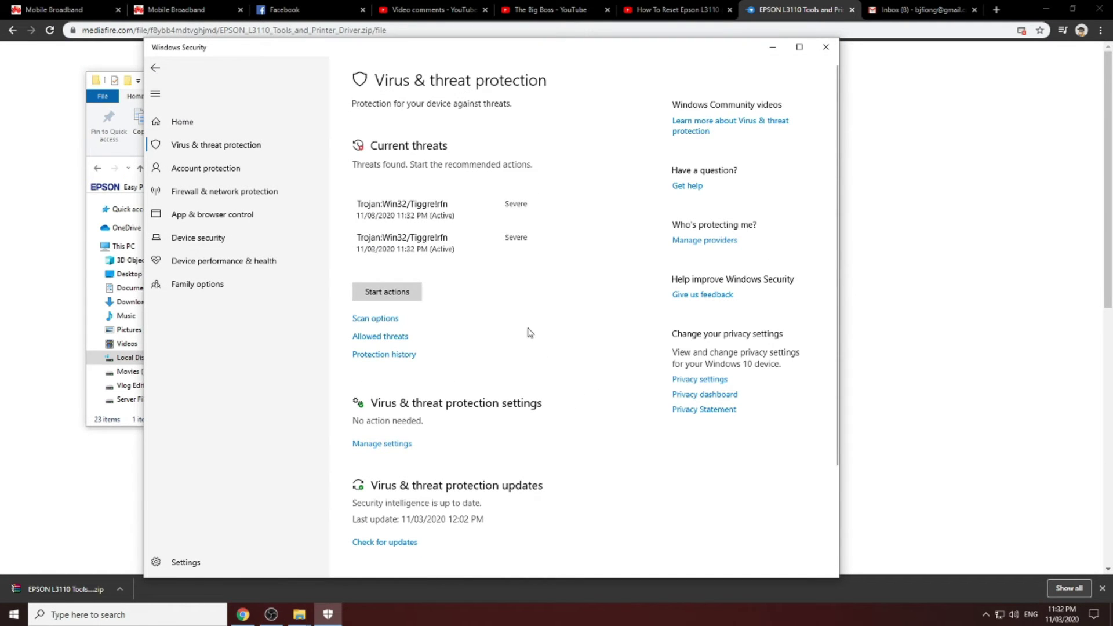
scroll(529, 332, down, 2)
scroll(533, 343, up, 1)
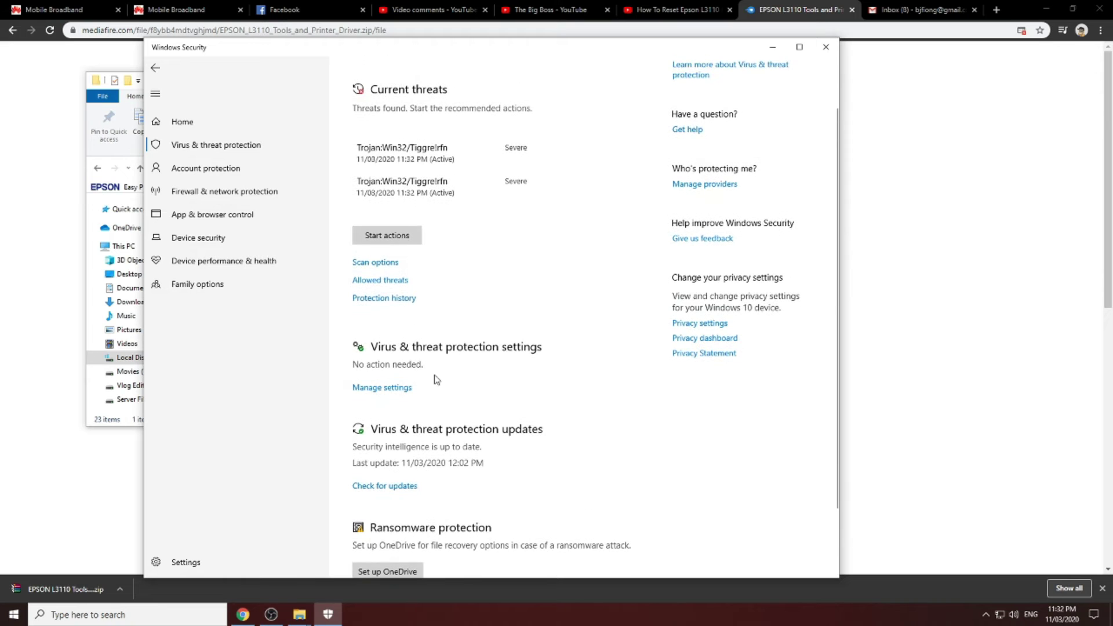
click(385, 385)
click(365, 225)
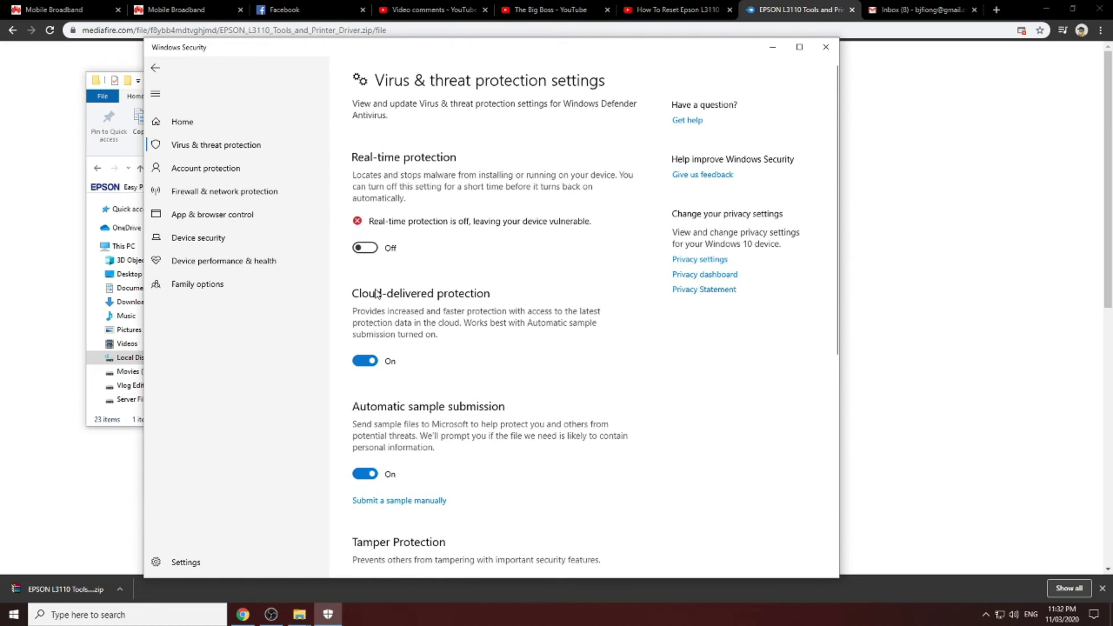
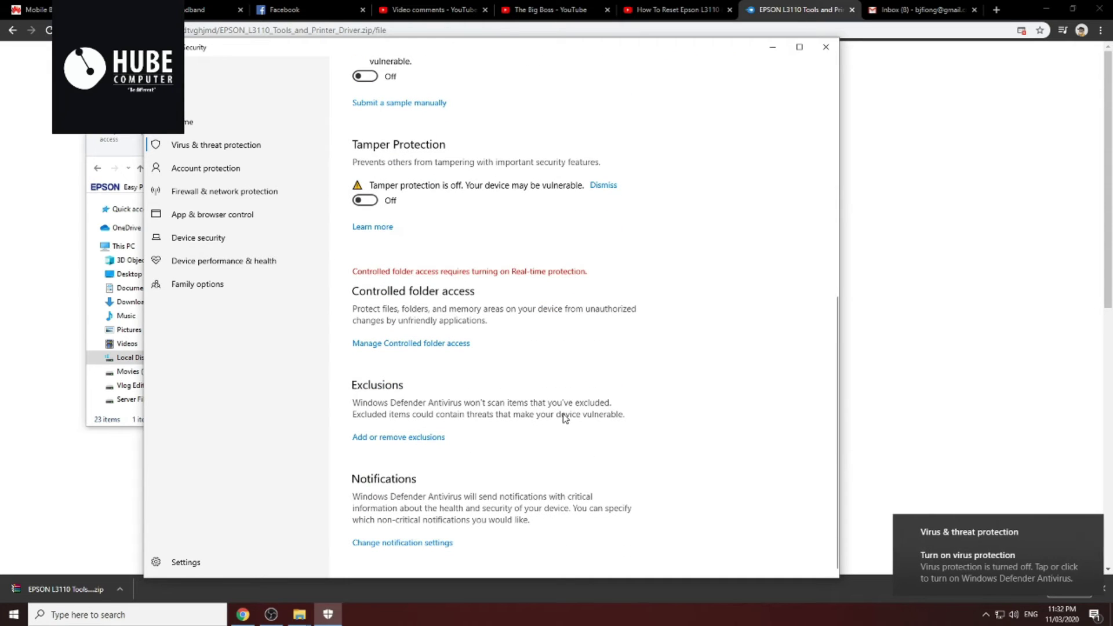
Close Windows Security with real-time protection off and switch back to the Epson L3110 folder window
scroll(567, 417, up, 5)
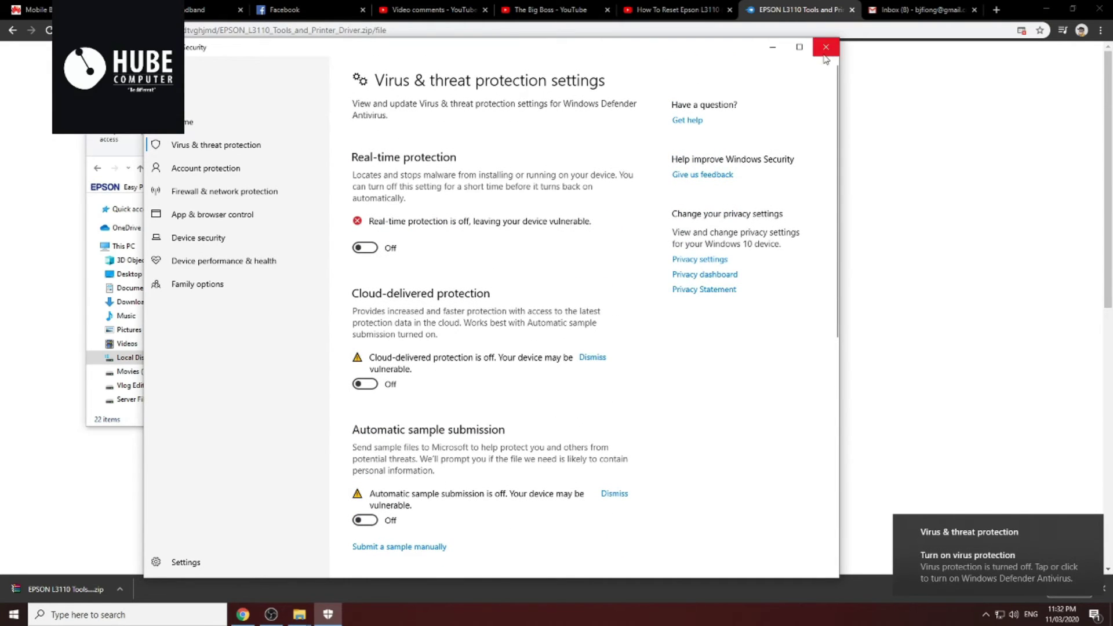
click(826, 47)
click(293, 230)
scroll(292, 259, down, 3)
scroll(293, 260, up, 3)
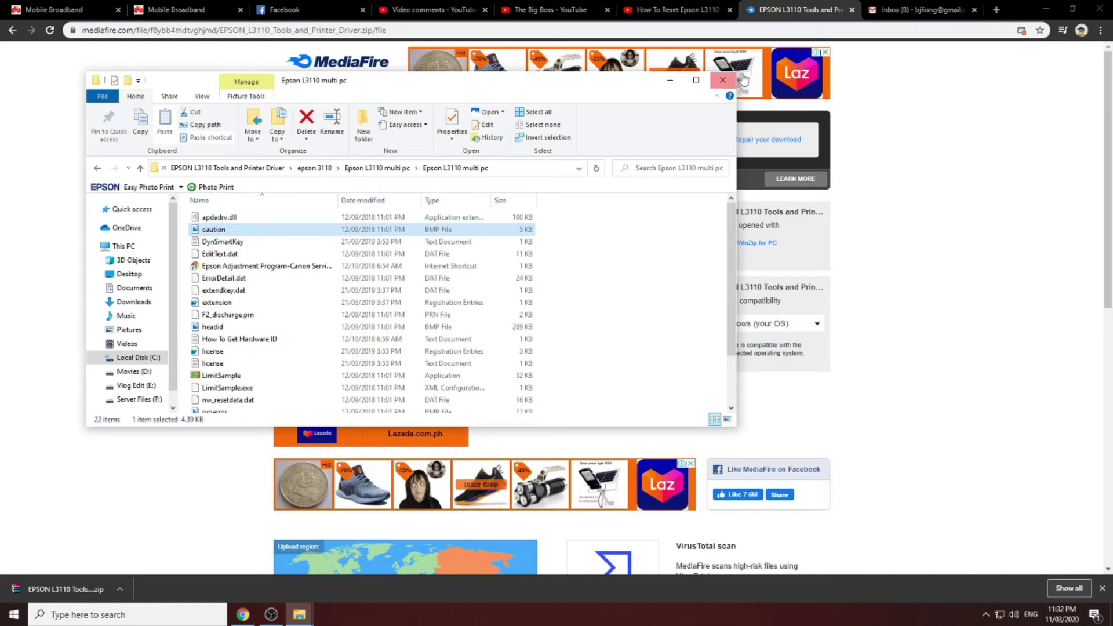
Go back up to Downloads and delete the old extracted EPSON L3110 folder
click(97, 169)
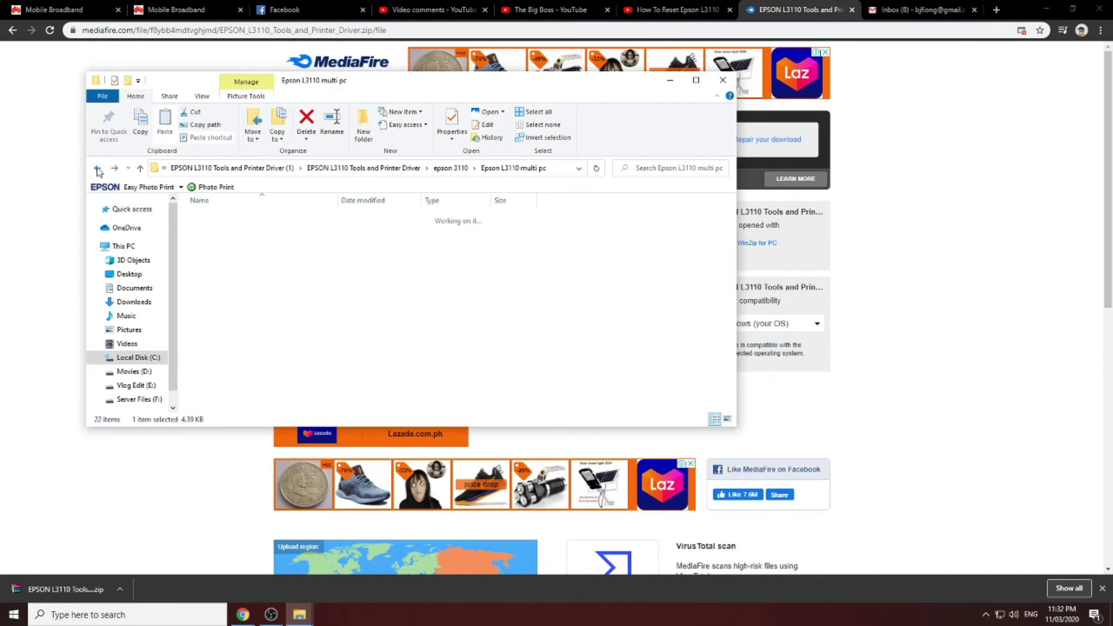
click(98, 169)
click(98, 169)
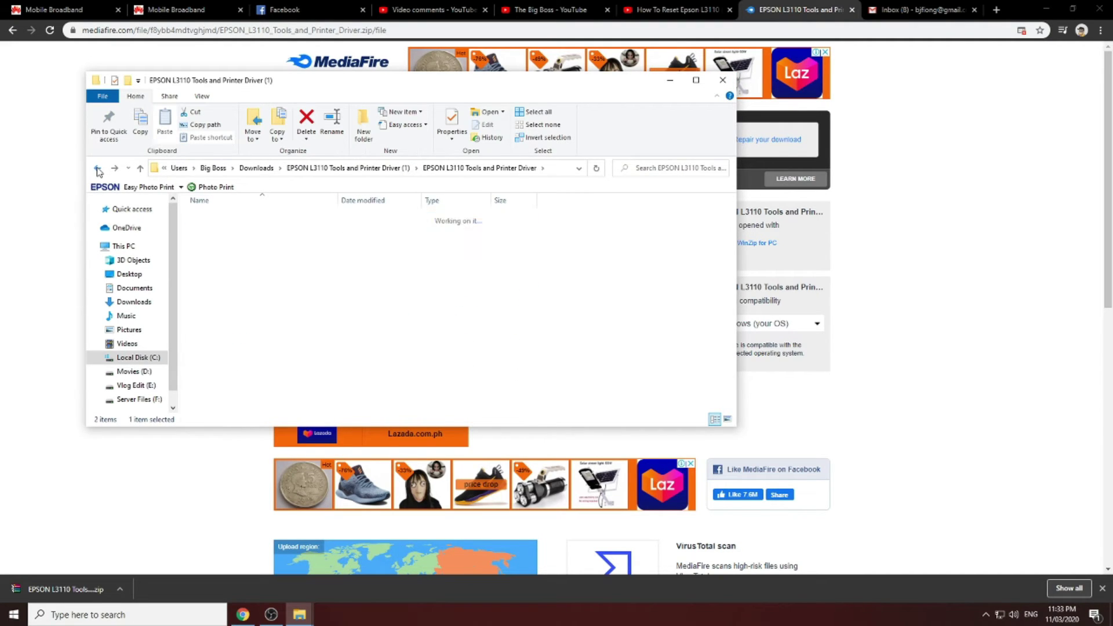
click(98, 169)
click(244, 406)
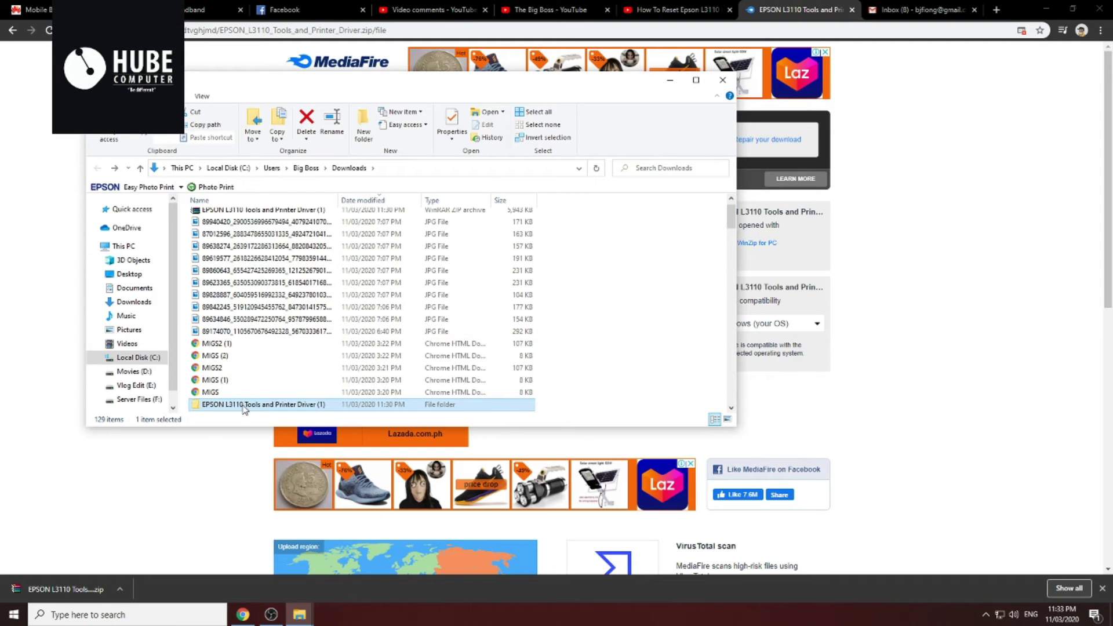
scroll(244, 409, down, 2)
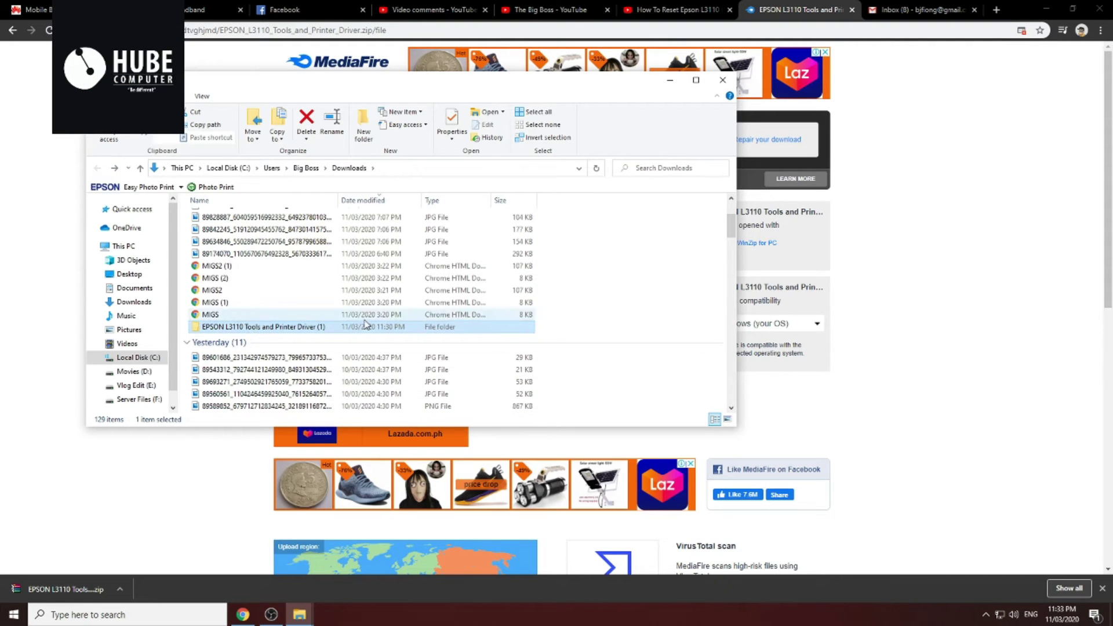
key(Delete)
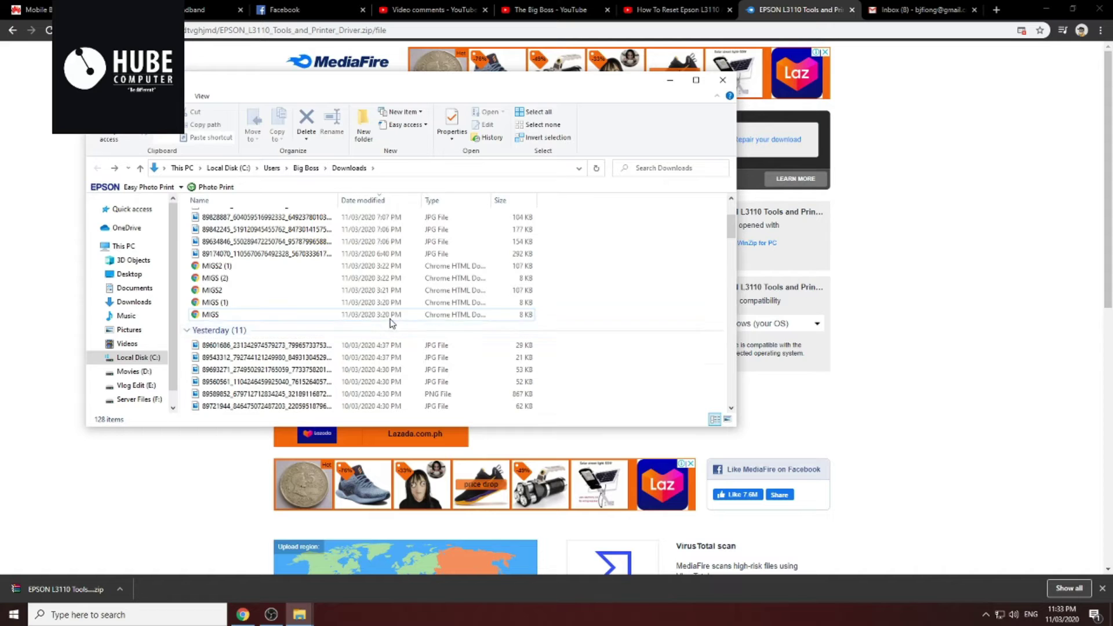
scroll(384, 326, up, 3)
Extract the EPSON L3110 zip to its default destination, pasting the archive password
click(269, 235)
right_click(269, 234)
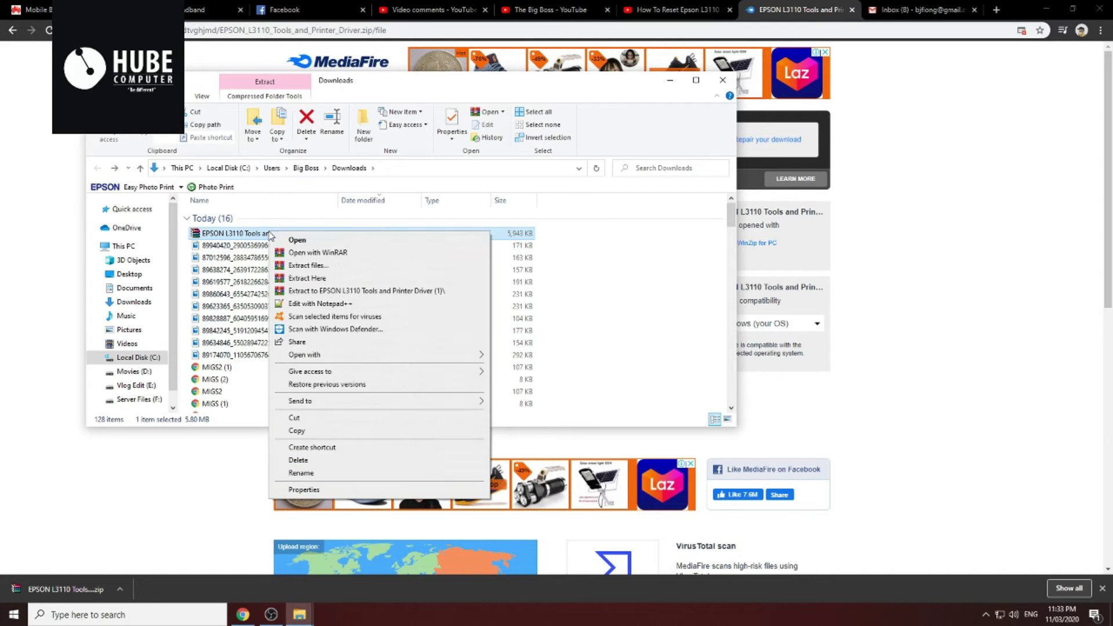
click(308, 265)
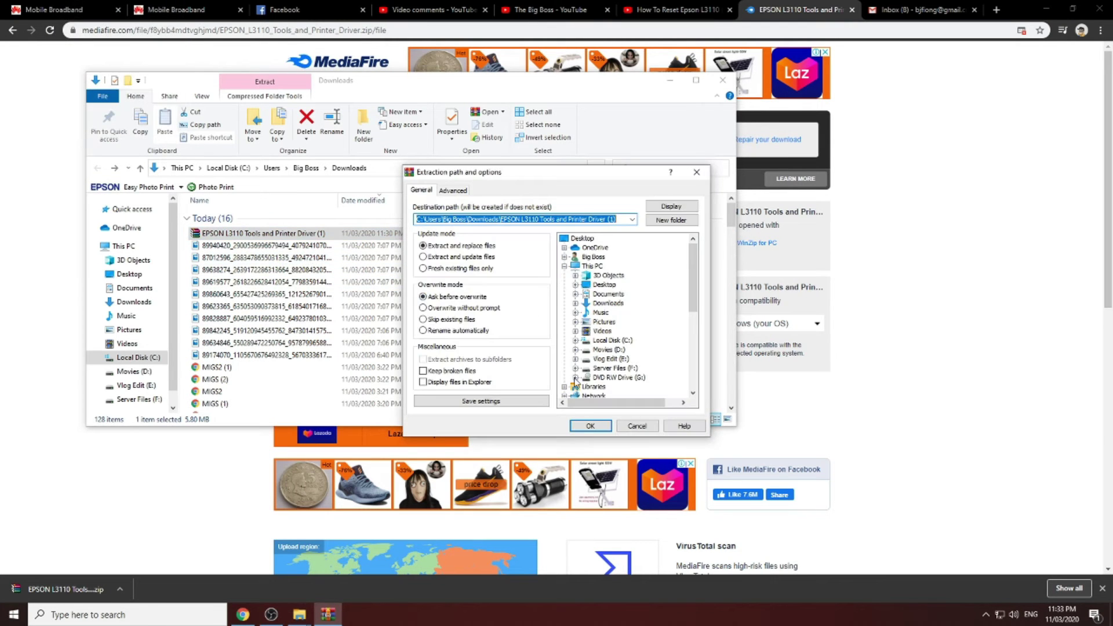
click(586, 425)
right_click(510, 272)
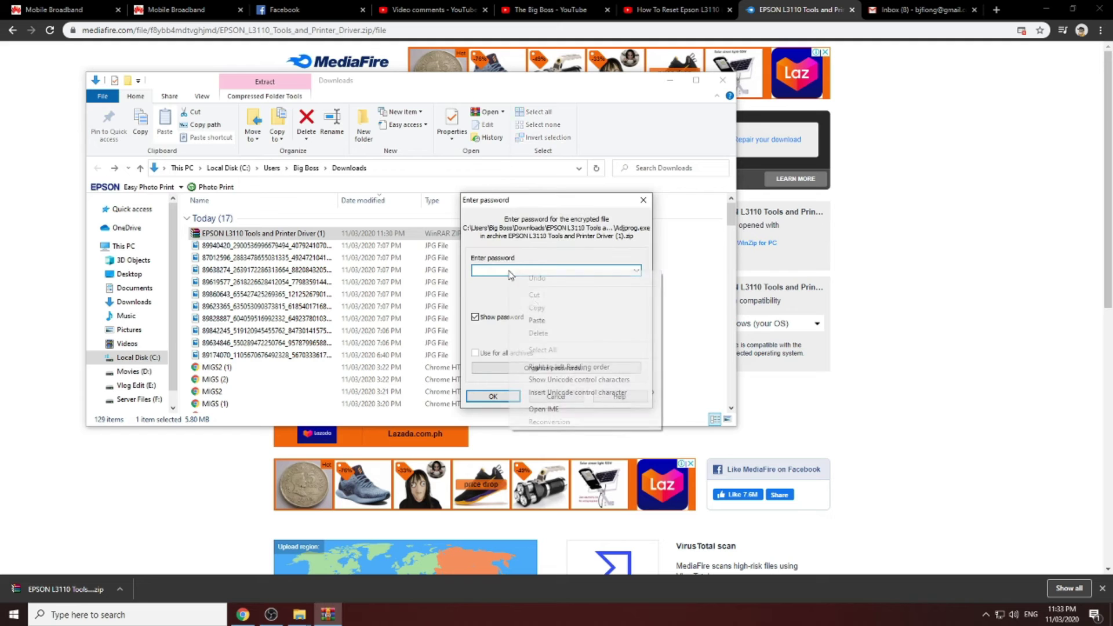
click(535, 320)
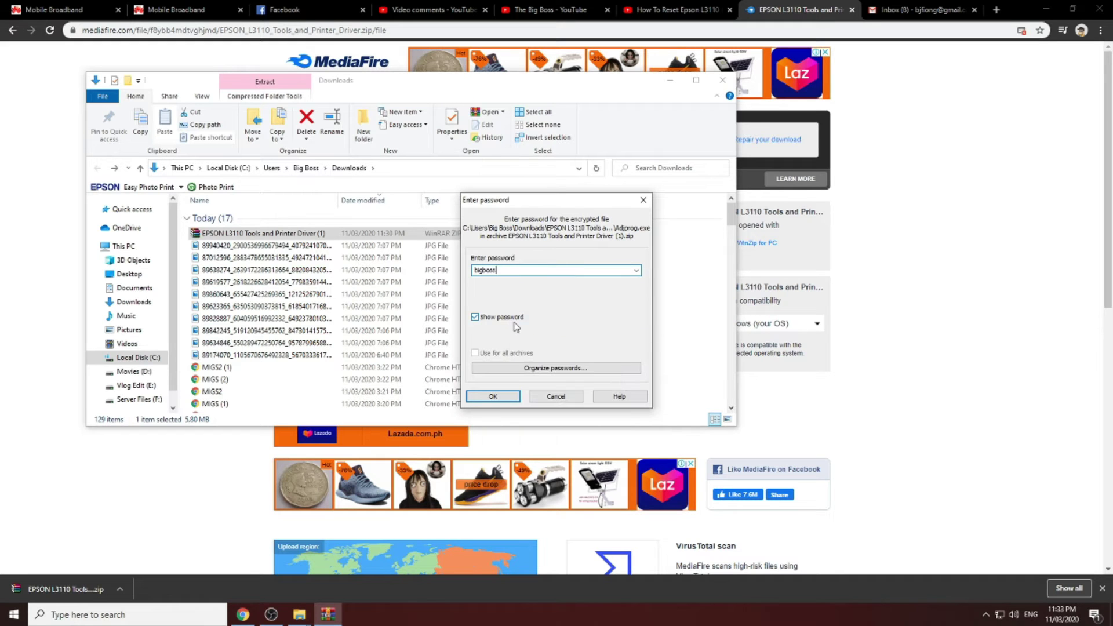
click(503, 399)
scroll(441, 284, down, 5)
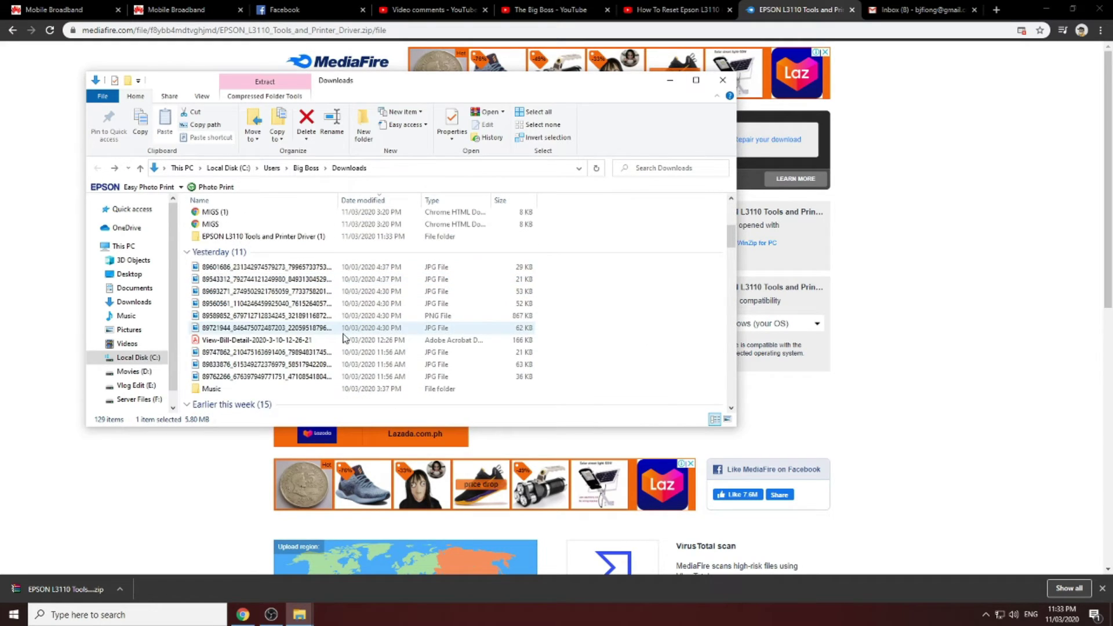
Open the extracted folders down to the inner Epson L3110 multi pc folder
double_click(287, 237)
double_click(279, 218)
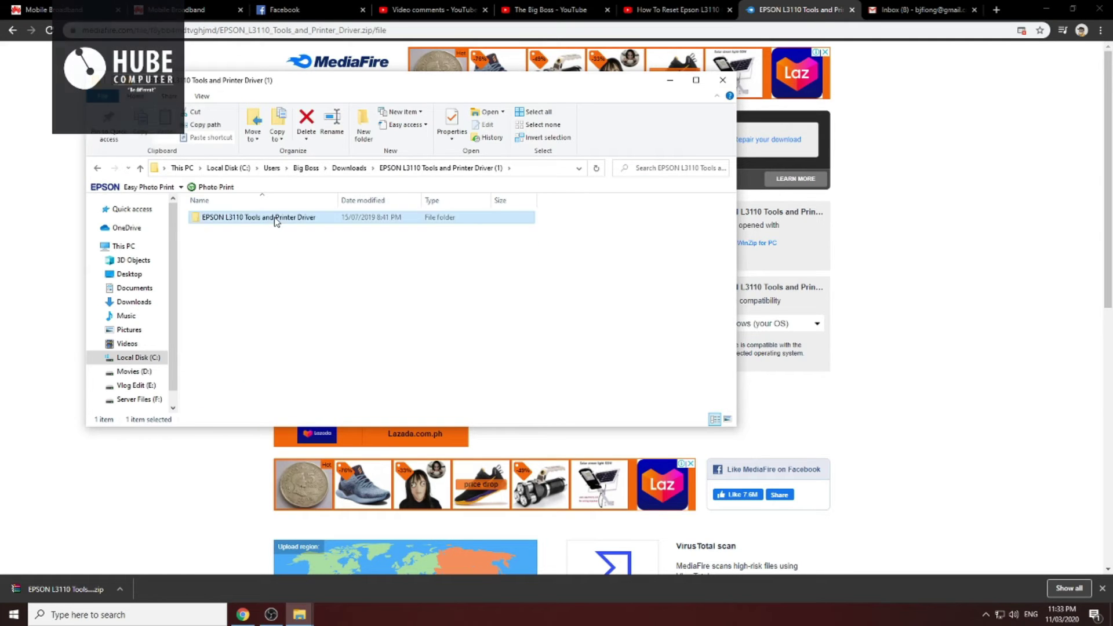
double_click(279, 219)
double_click(280, 223)
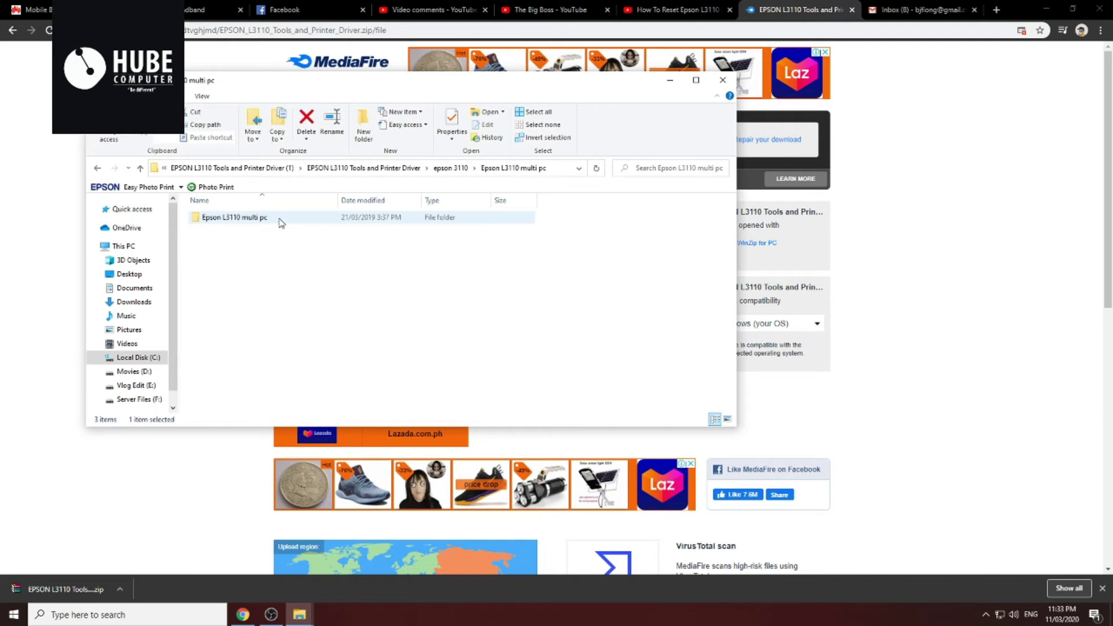
double_click(279, 219)
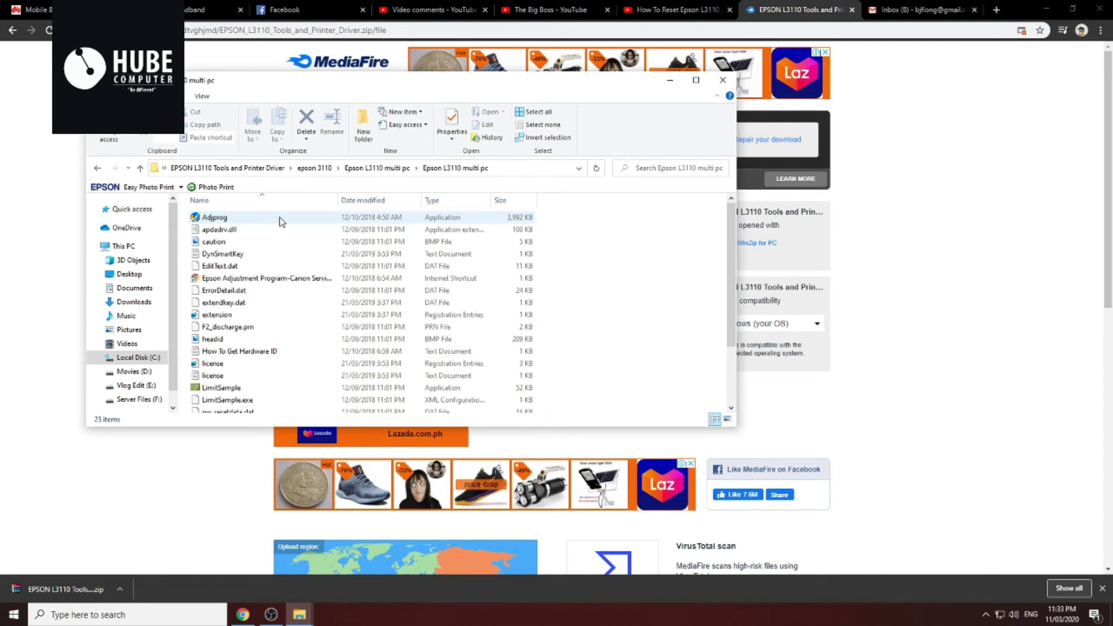
Run Adjprog as administrator, then dismiss the registration message and the locked-key error
click(310, 219)
right_click(309, 218)
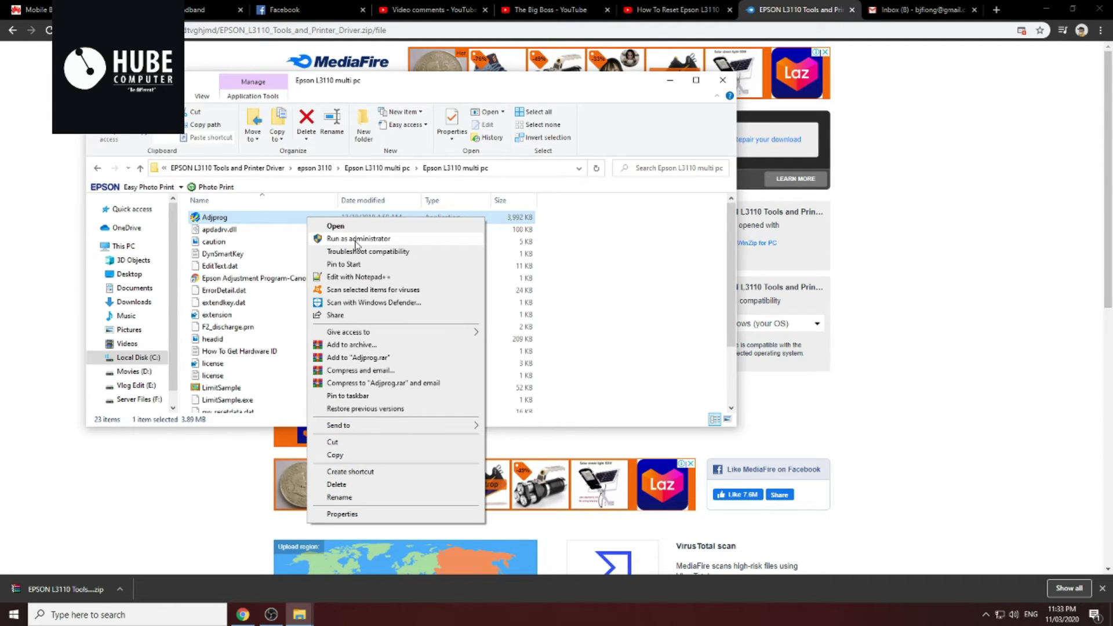
click(356, 239)
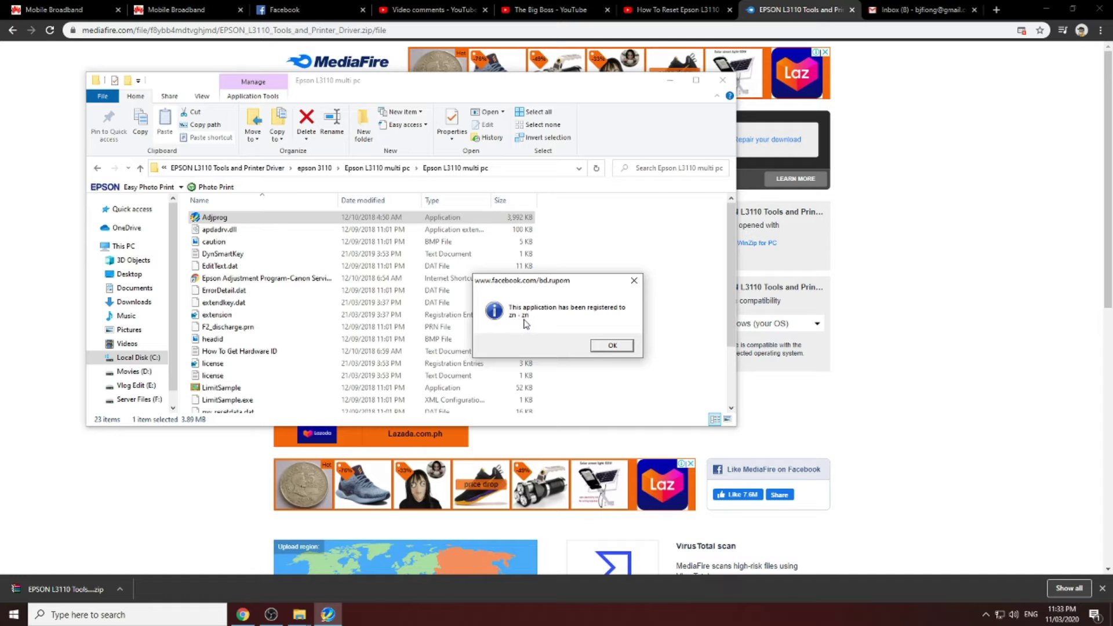
click(611, 346)
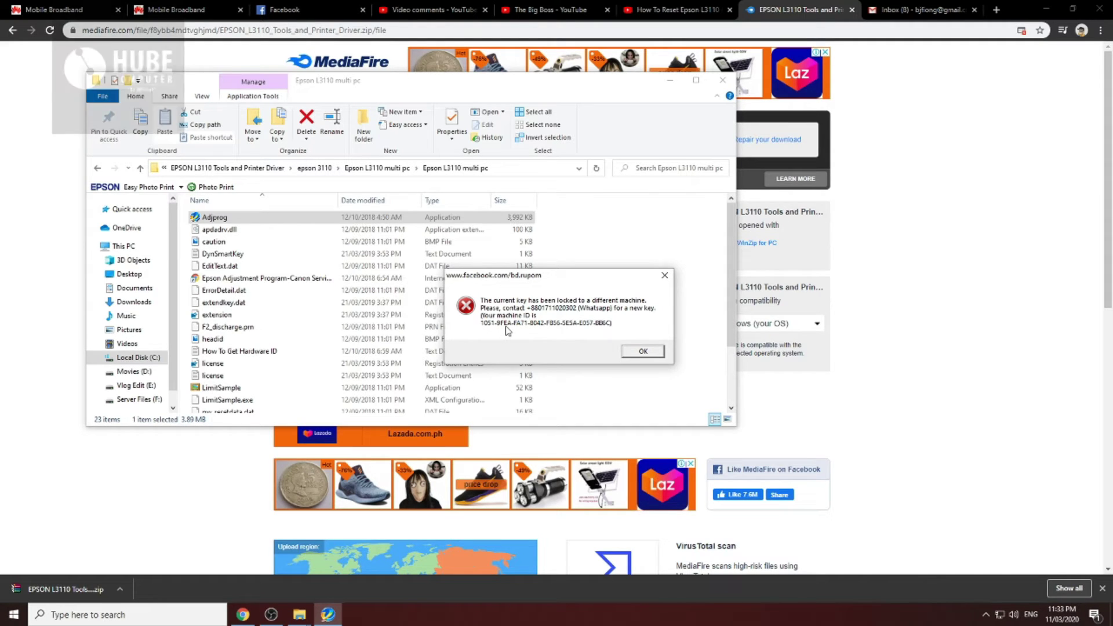
drag(572, 279, 671, 146)
click(763, 143)
Run Adjprog as administrator again and dismiss the cannot-find error
click(299, 615)
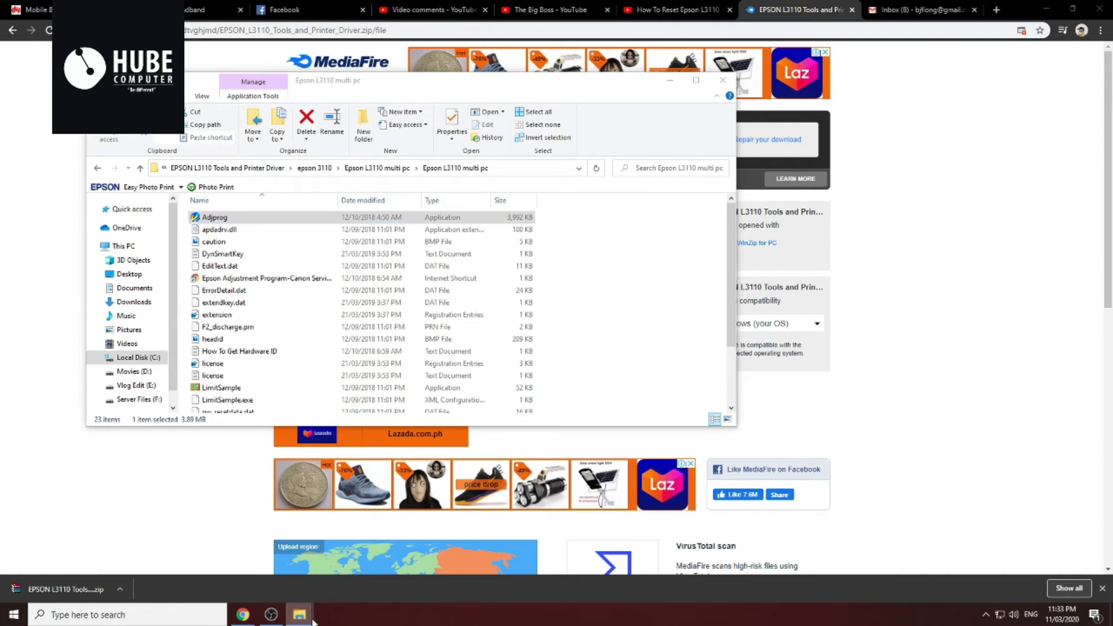
right_click(241, 219)
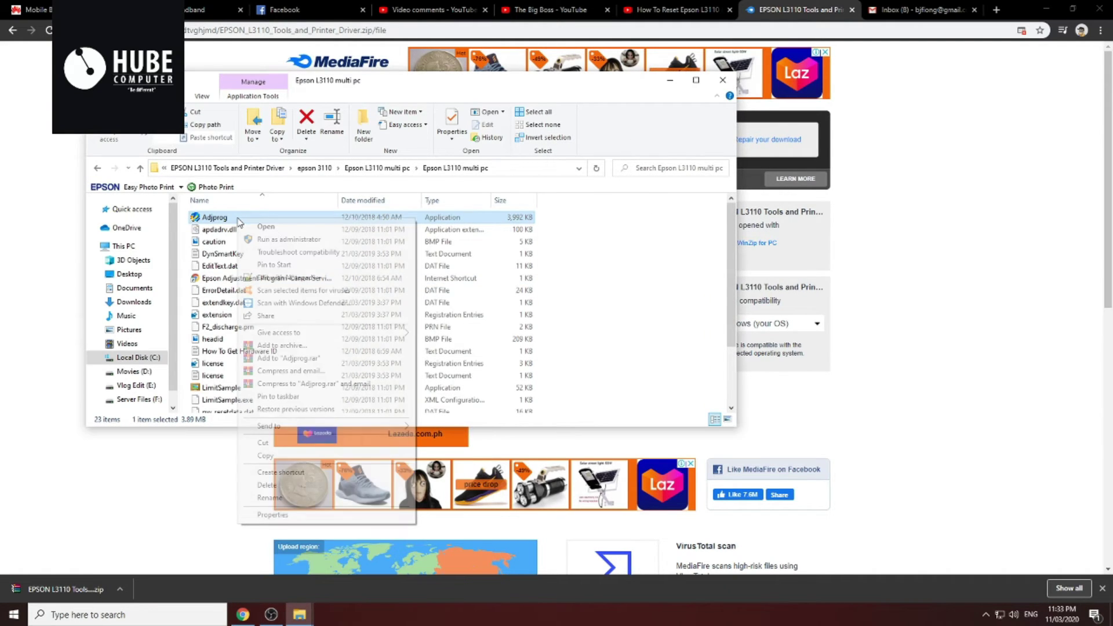
click(282, 240)
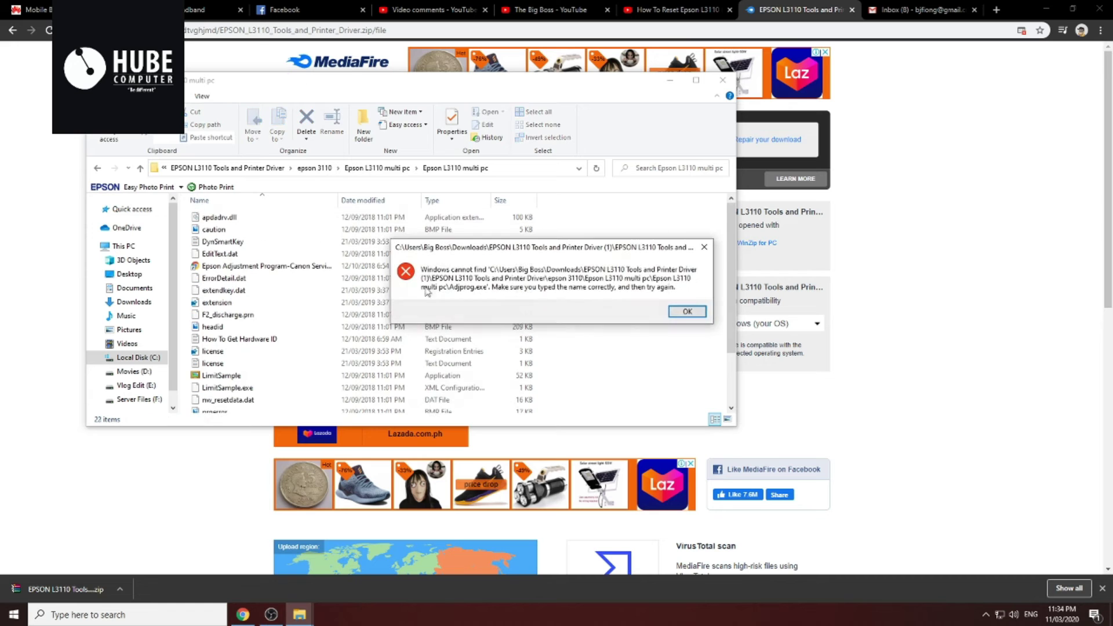
click(677, 310)
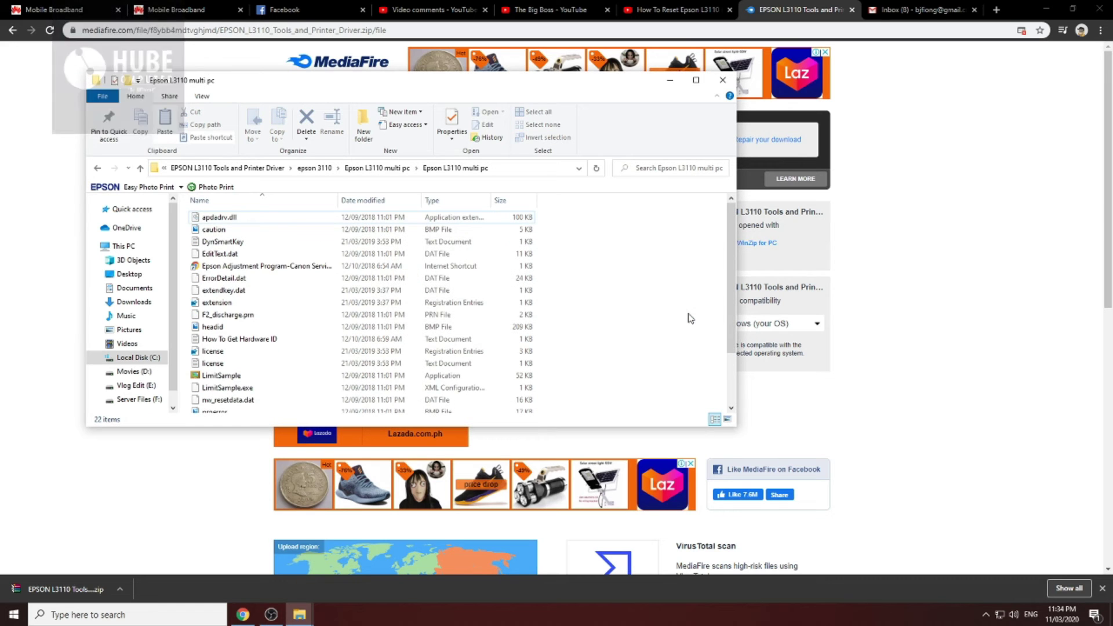
click(984, 614)
Open Windows Security's Virus & threat protection page and look at the scan options
right_click(950, 546)
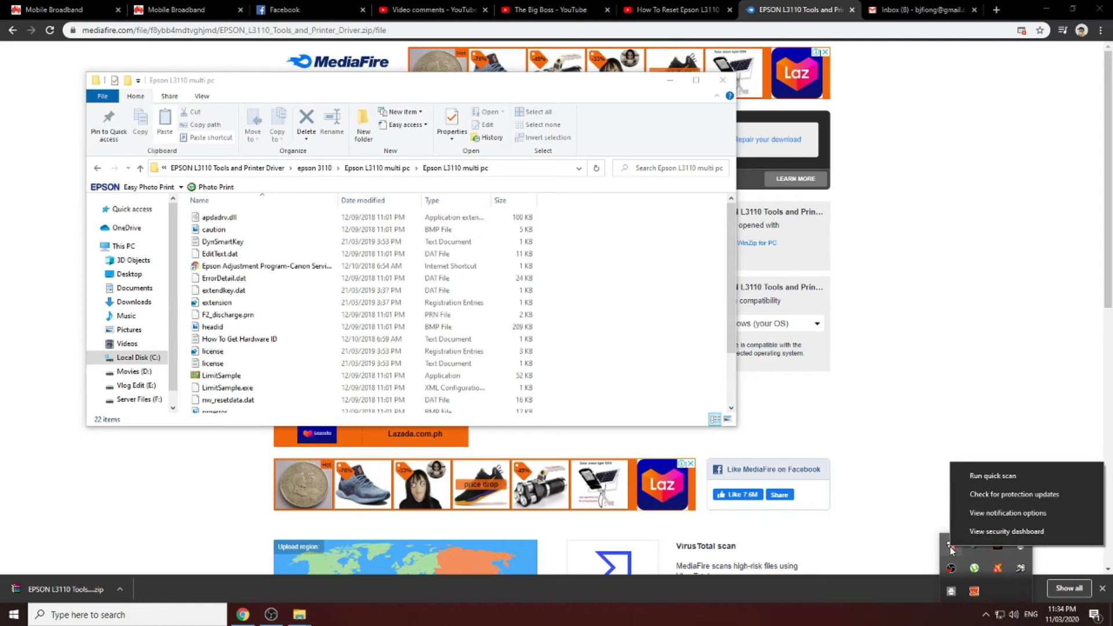
click(951, 546)
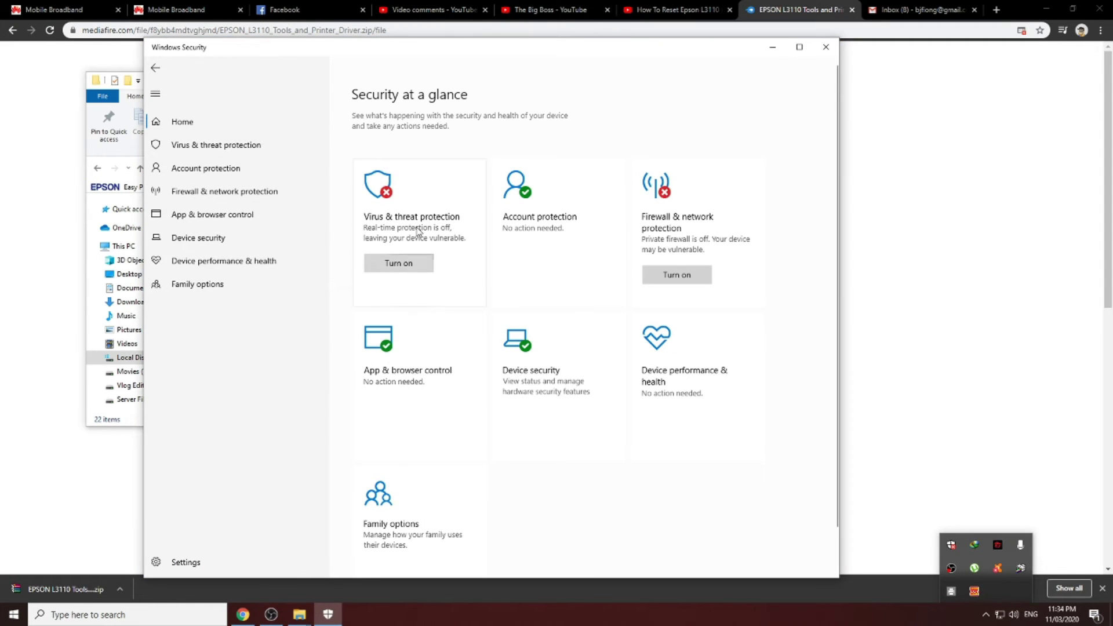
click(418, 231)
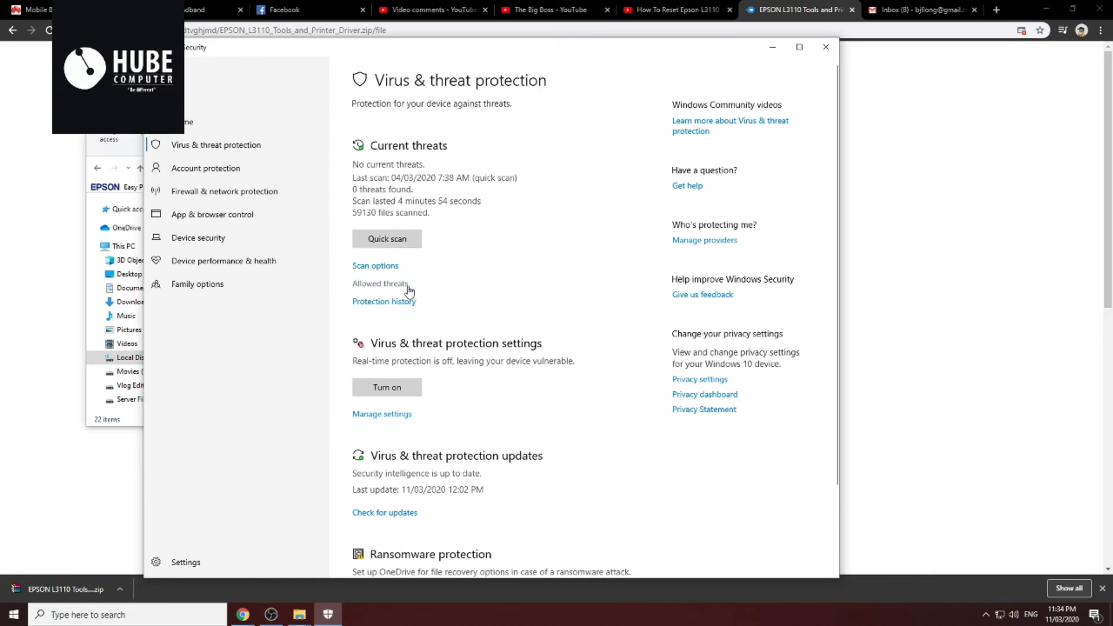
click(386, 267)
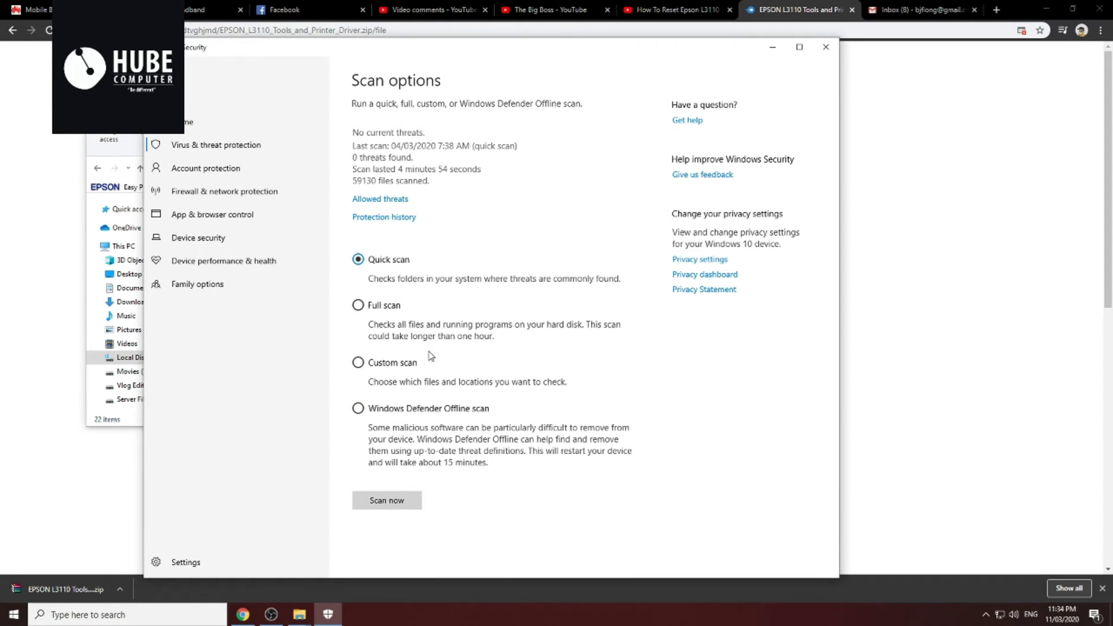
click(155, 47)
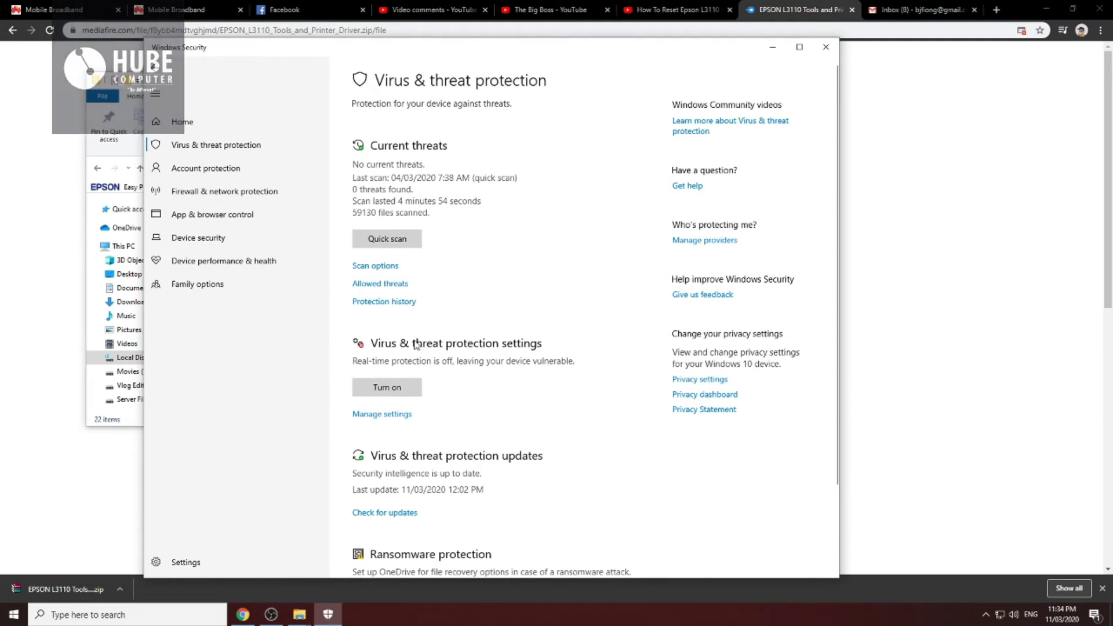
Review the virus protection settings, ransomware protection and security providers pages
scroll(493, 405, down, 2)
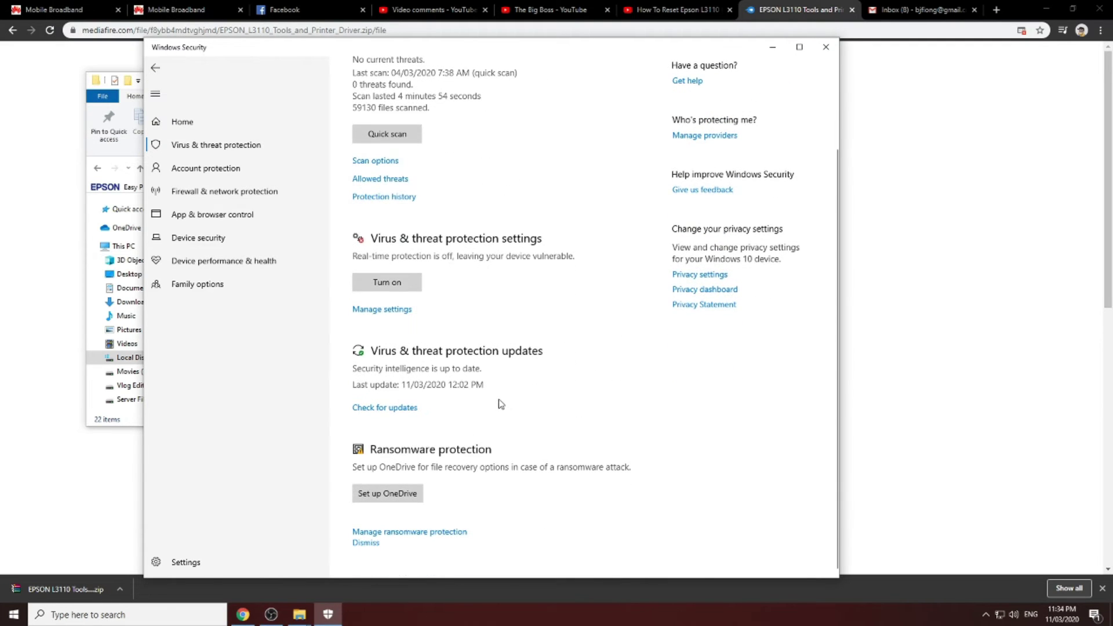
click(395, 311)
scroll(448, 356, down, 7)
scroll(466, 400, up, 7)
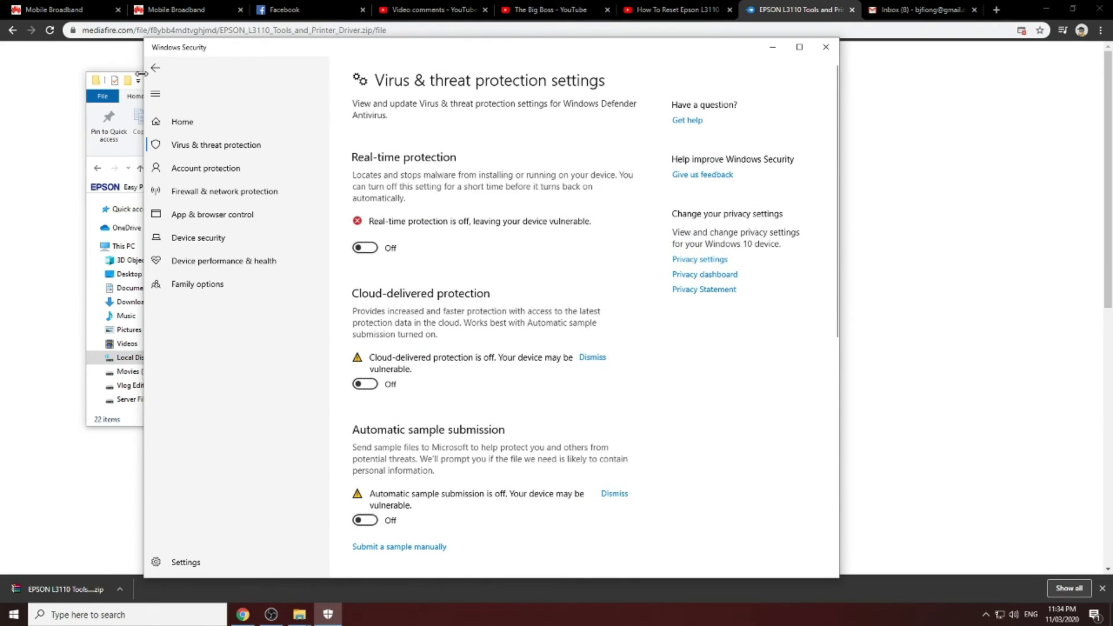
drag(141, 73, 144, 75)
click(160, 74)
scroll(574, 417, down, 3)
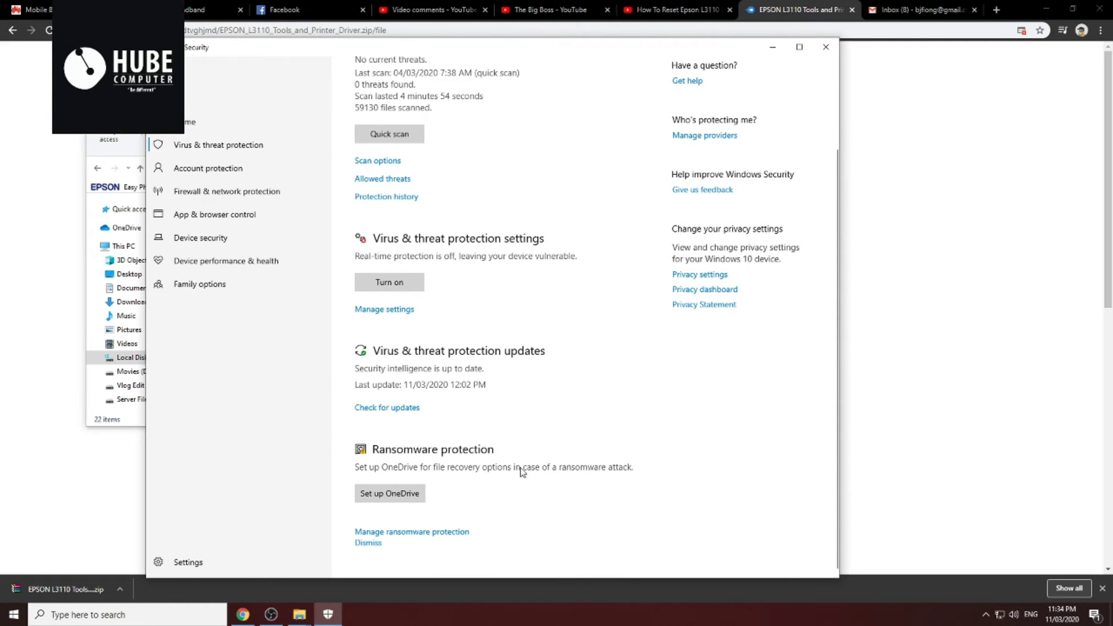
click(457, 534)
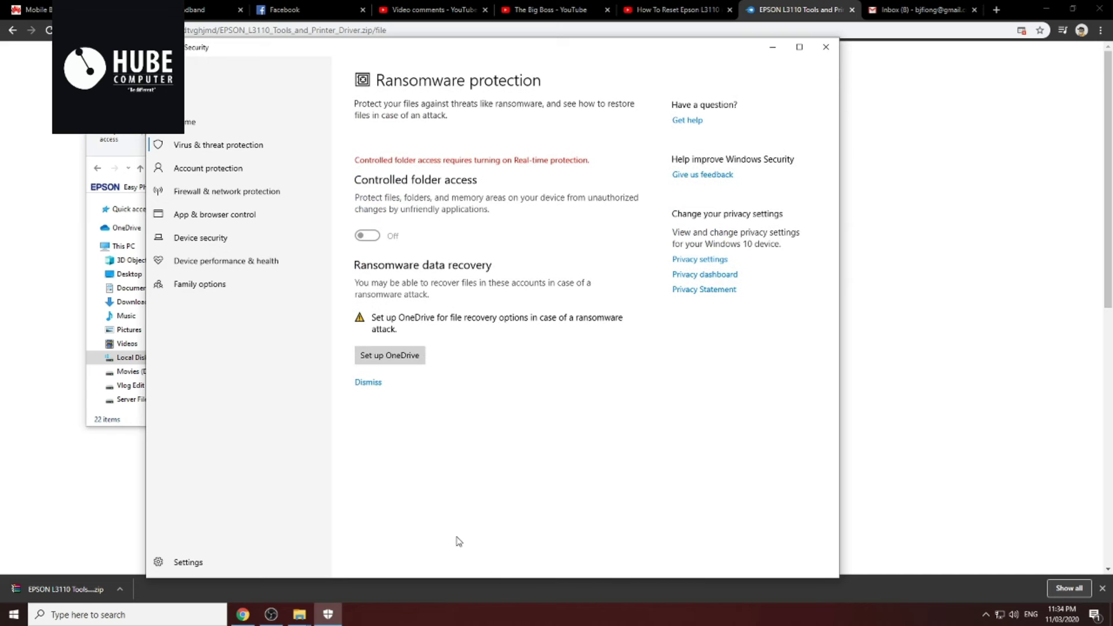
click(158, 67)
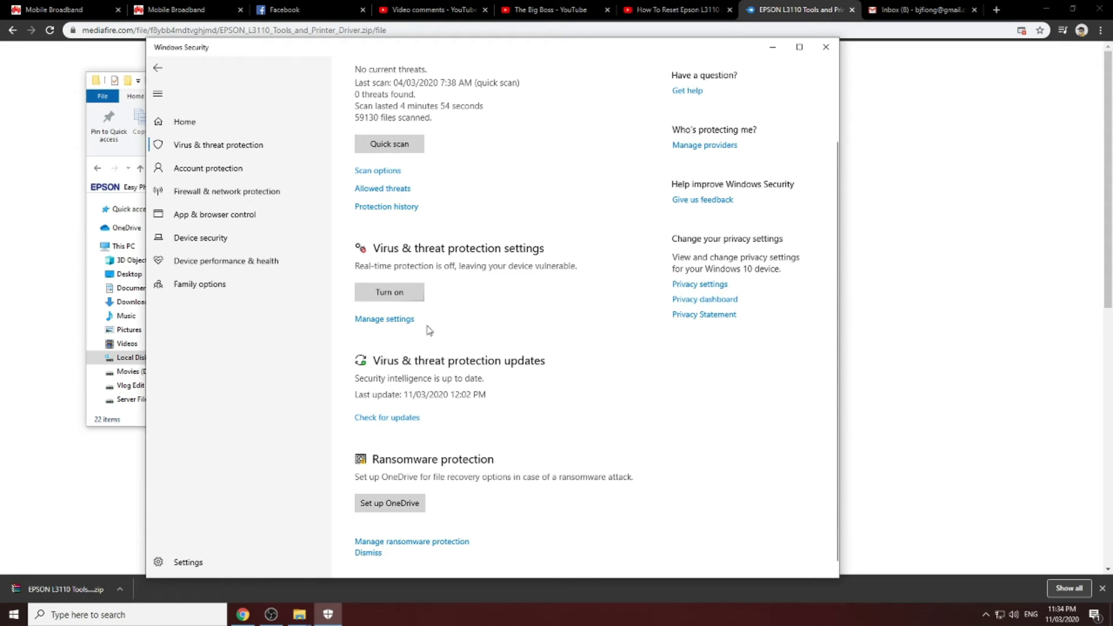
click(710, 145)
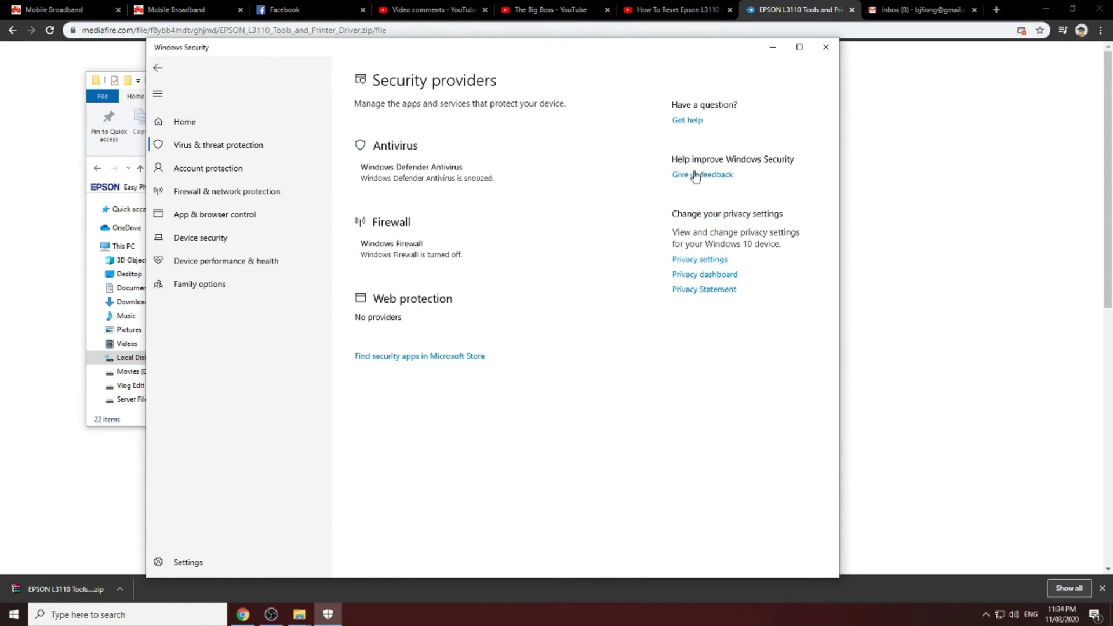
click(157, 68)
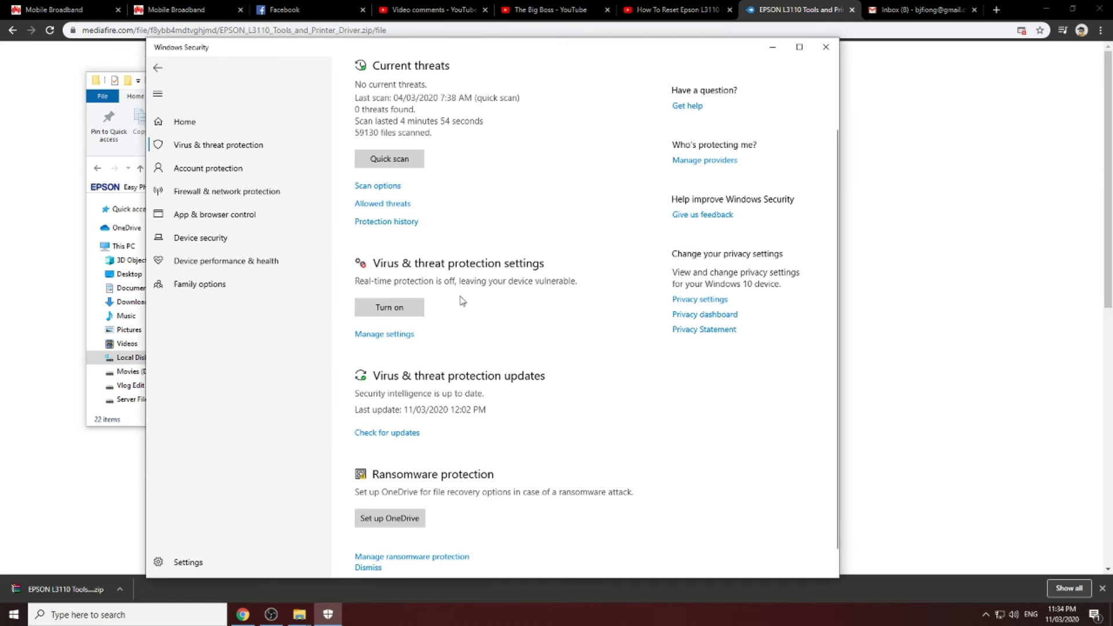
Check the antivirus Exclusions list, then close Windows Security and reopen the Epson L3110 multi pc folder
click(391, 335)
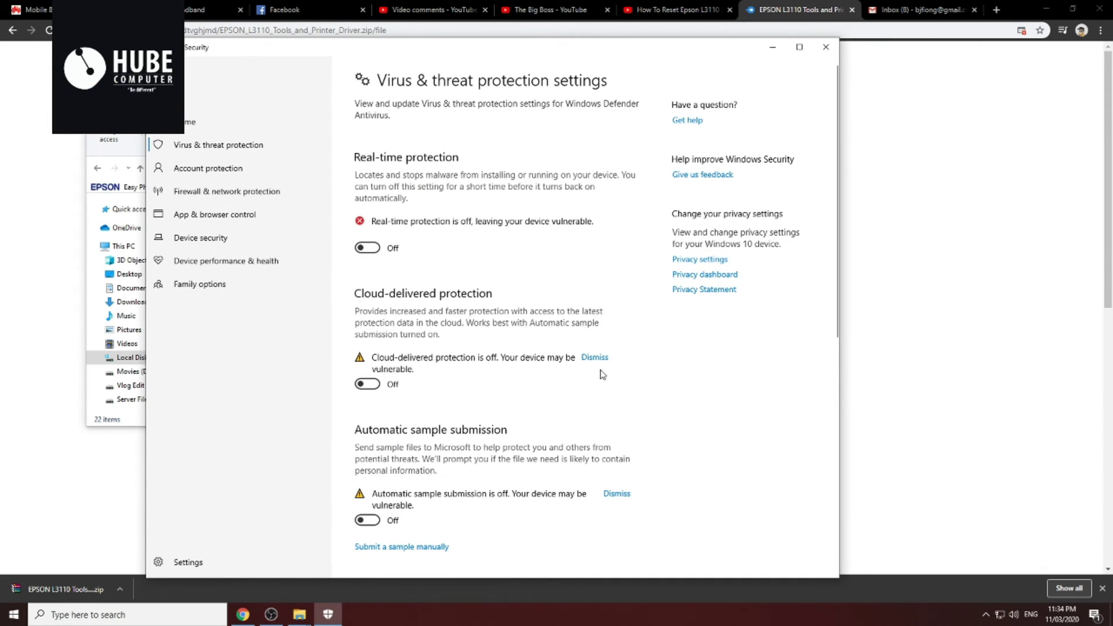
scroll(604, 378, down, 7)
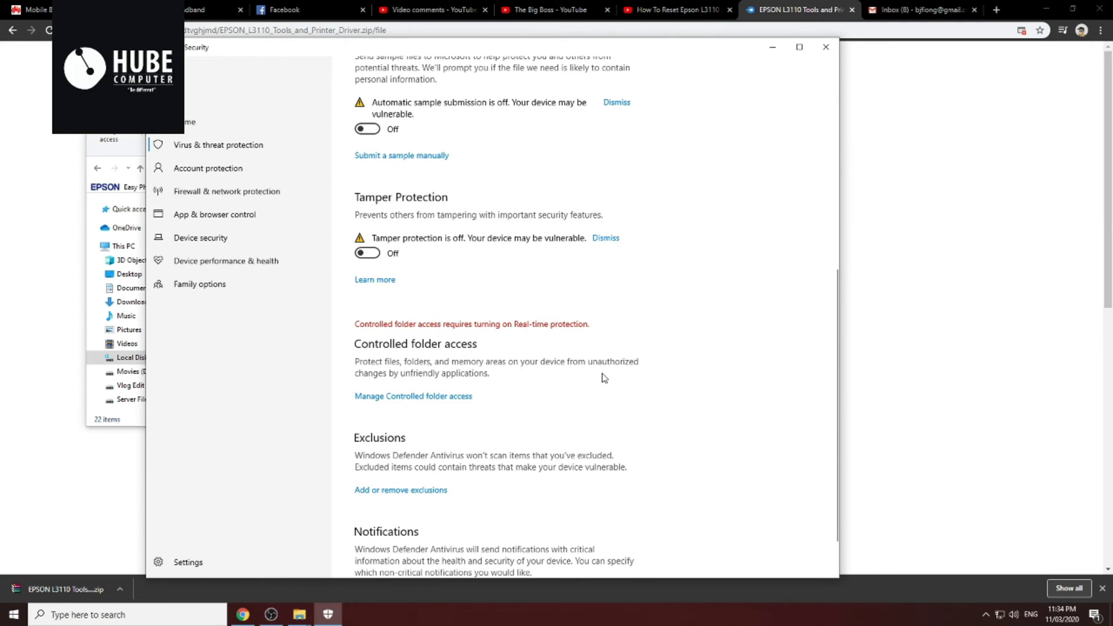
scroll(468, 404, down, 1)
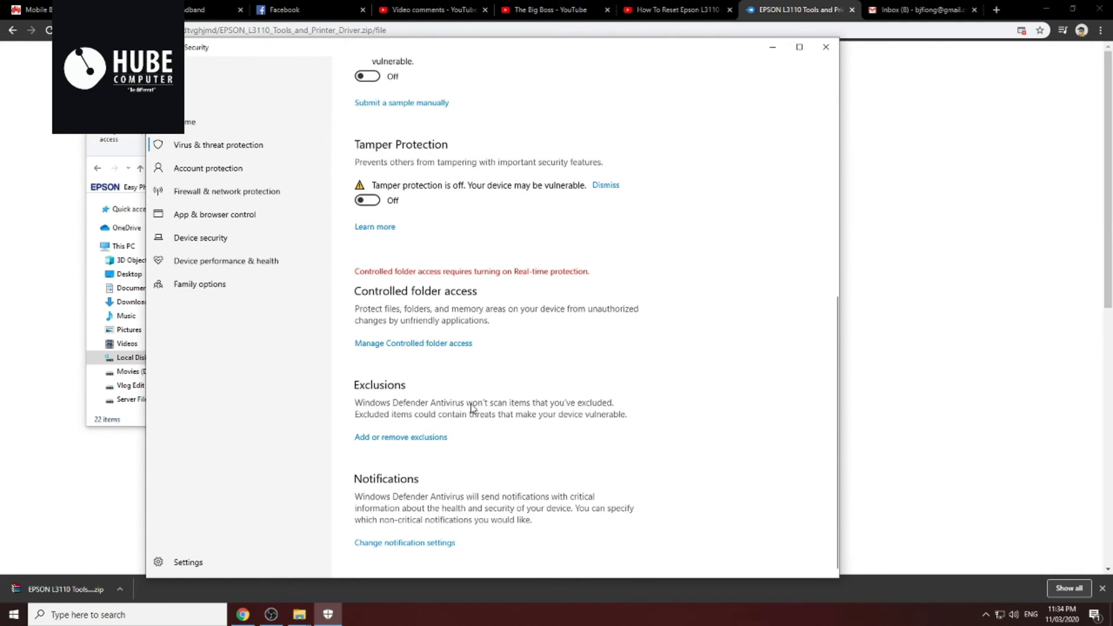
scroll(427, 445, up, 2)
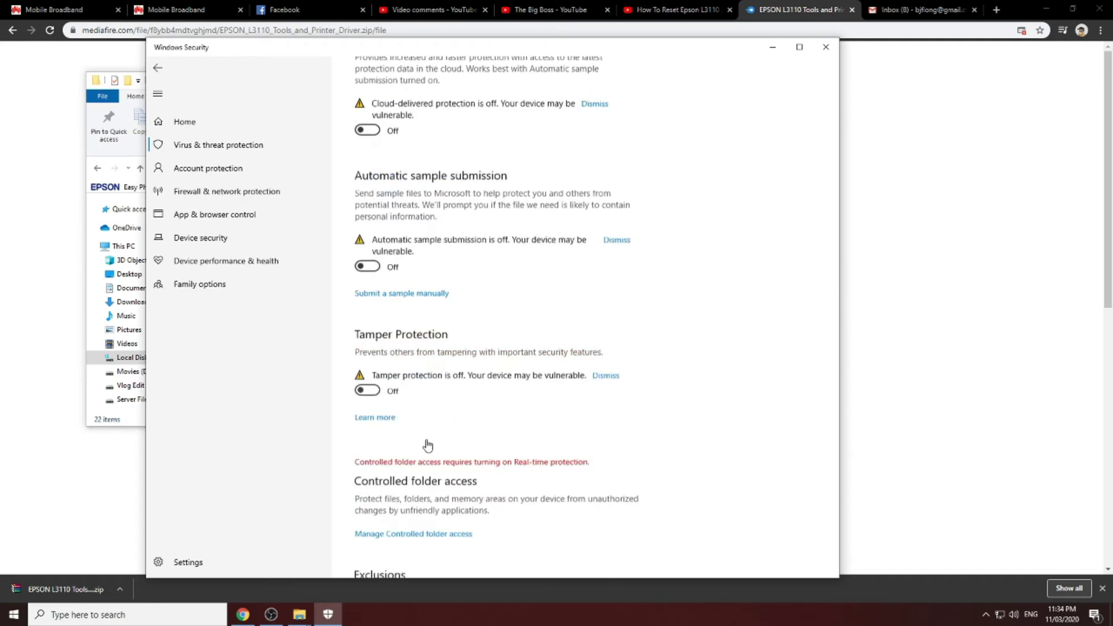
click(427, 445)
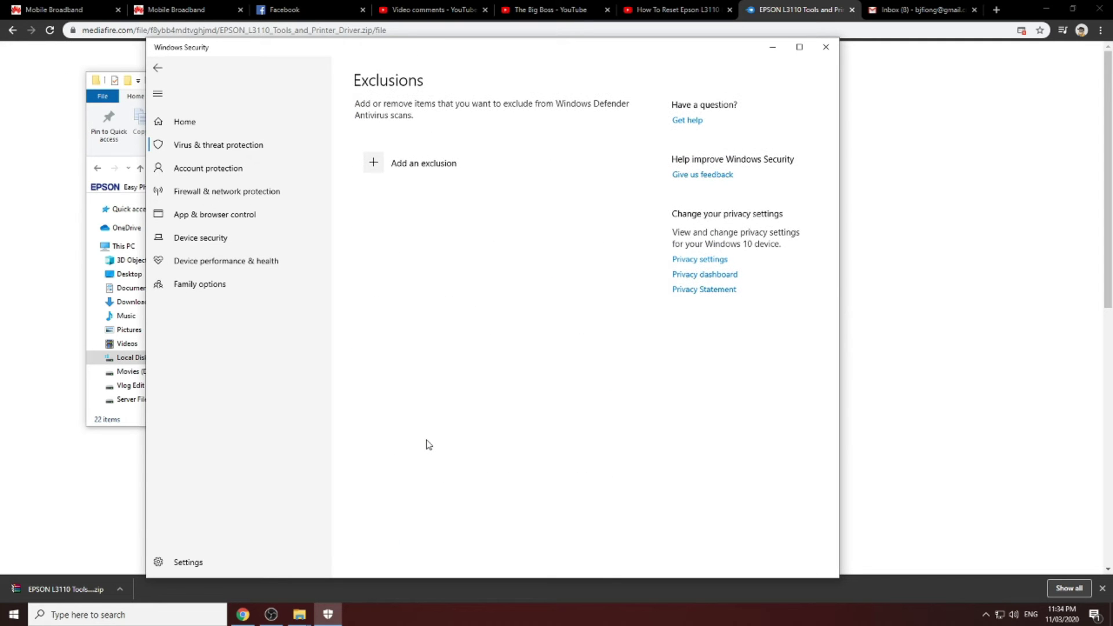
click(158, 68)
click(826, 46)
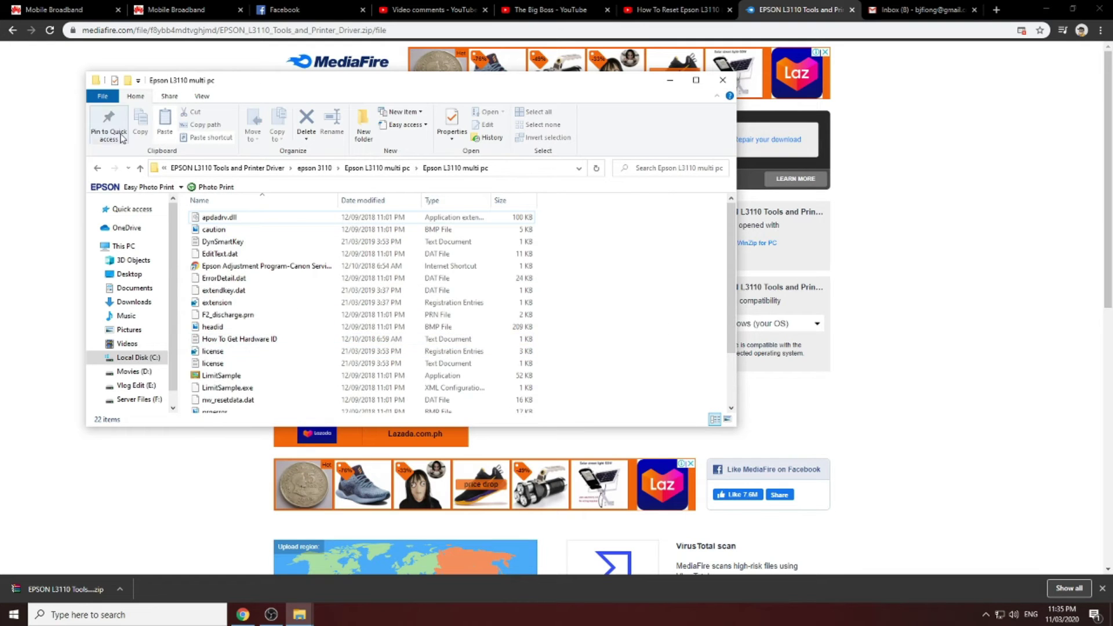
click(98, 169)
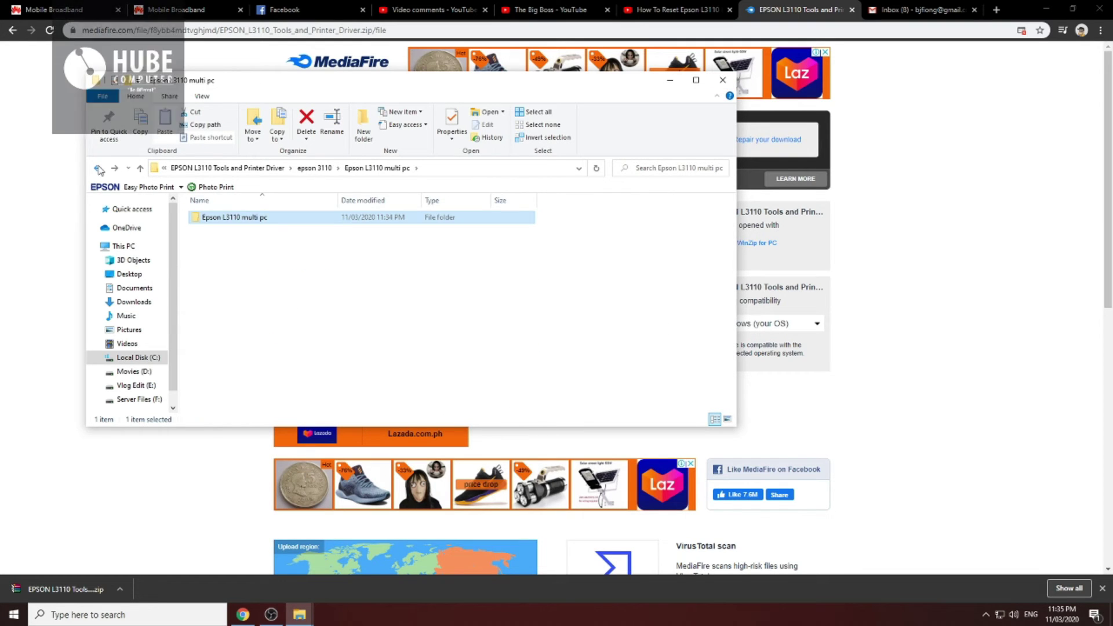
double_click(328, 225)
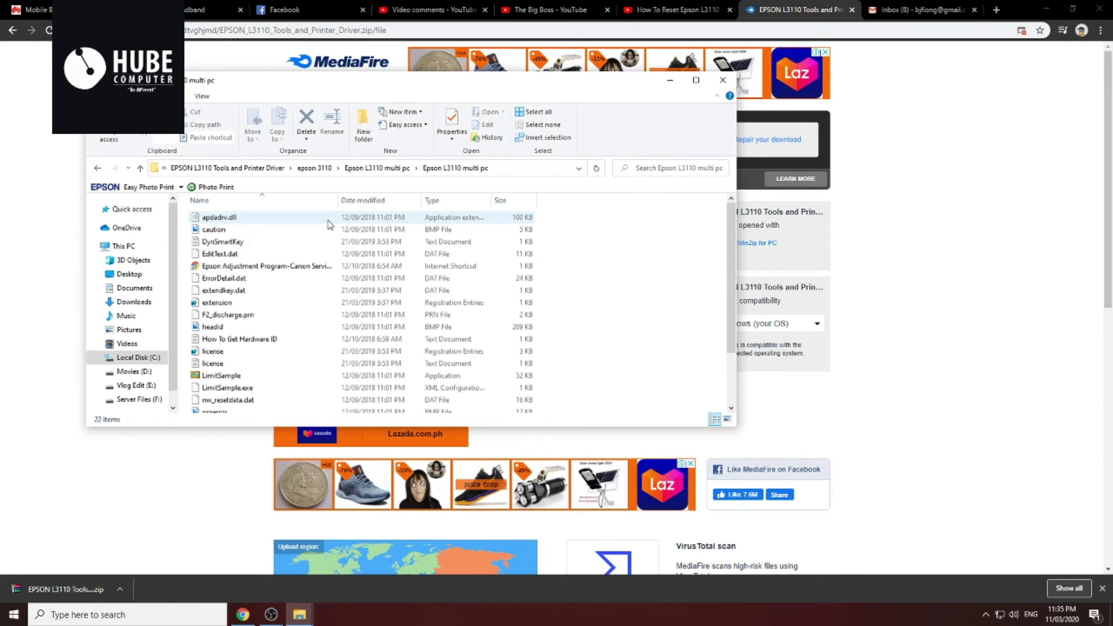
Go back to Downloads and delete the previously extracted EPSON folder
click(98, 169)
click(97, 169)
click(97, 169)
click(99, 169)
click(98, 169)
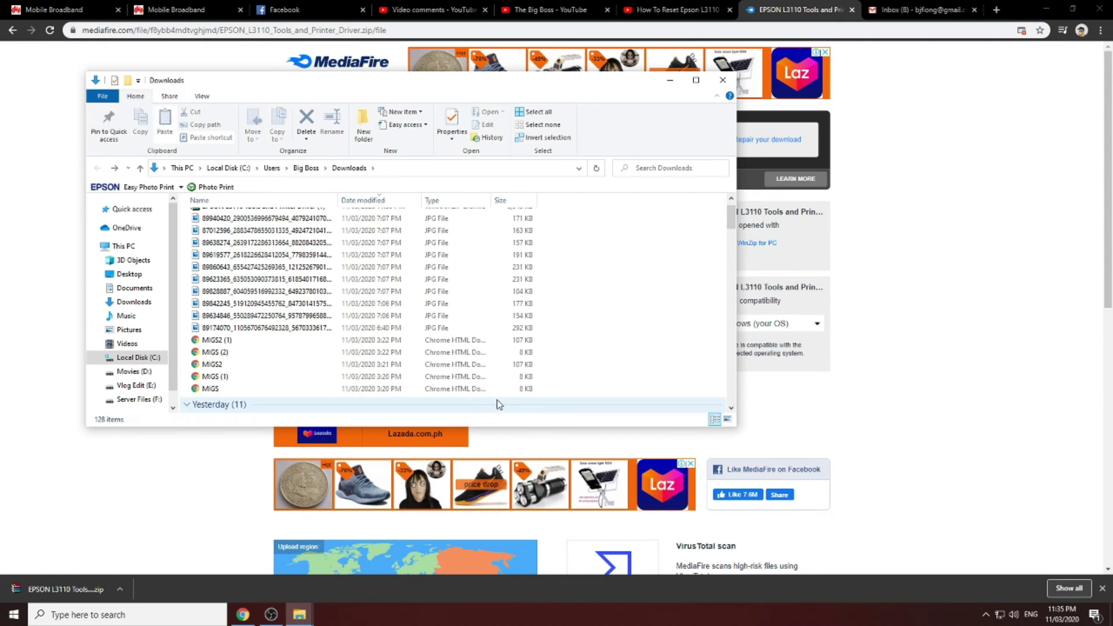
key(Delete)
Extract the EPSON L3110 zip again, pasting the copied key as the password
click(233, 233)
right_click(234, 233)
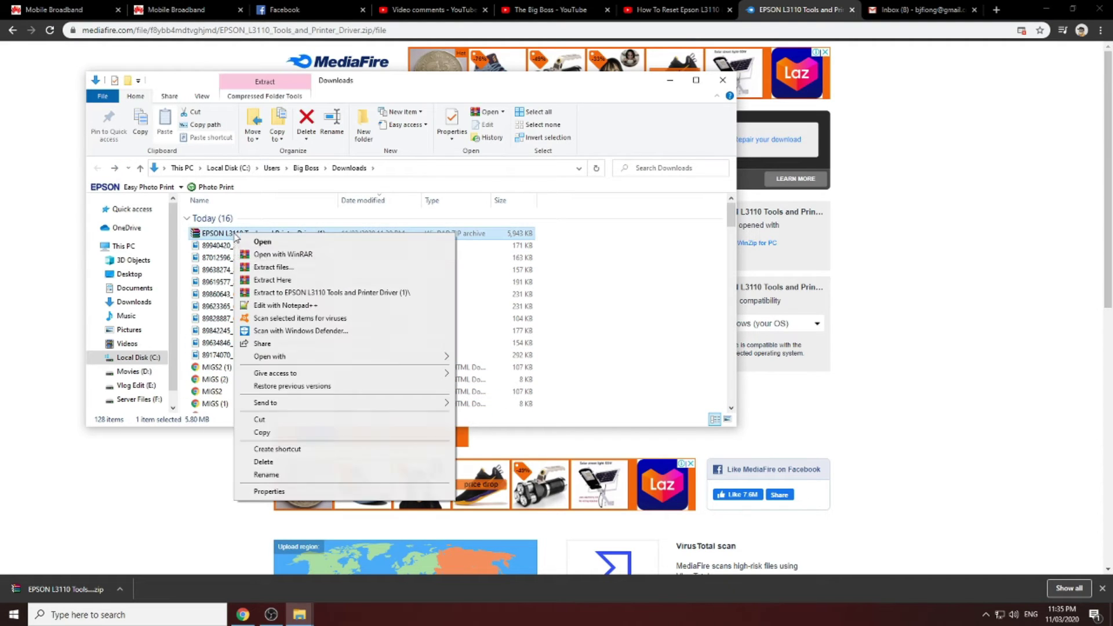
click(276, 268)
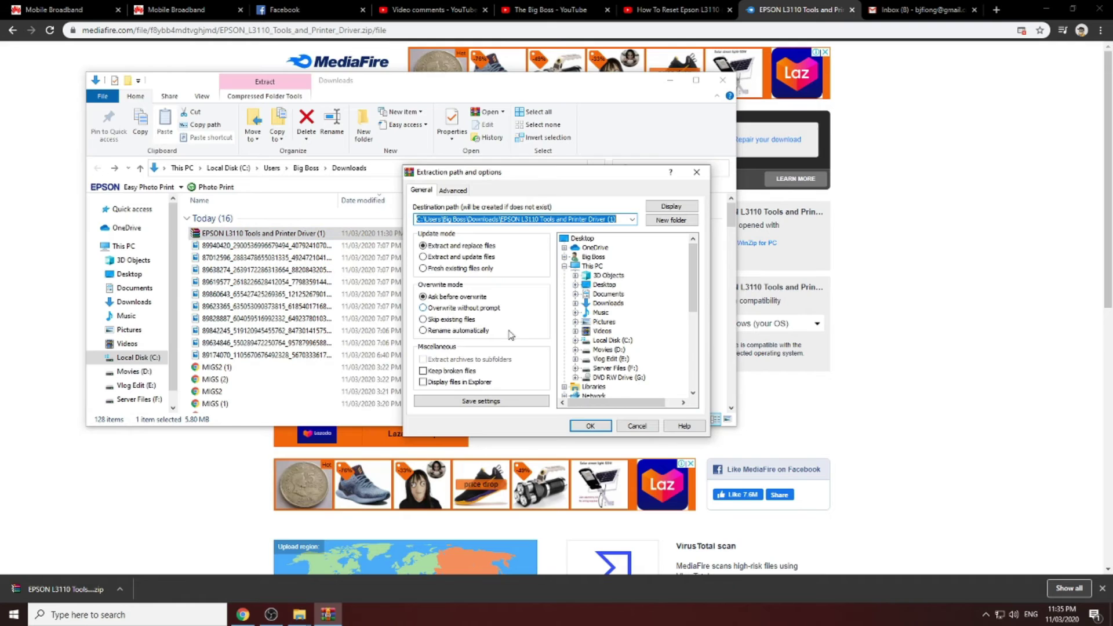
click(597, 426)
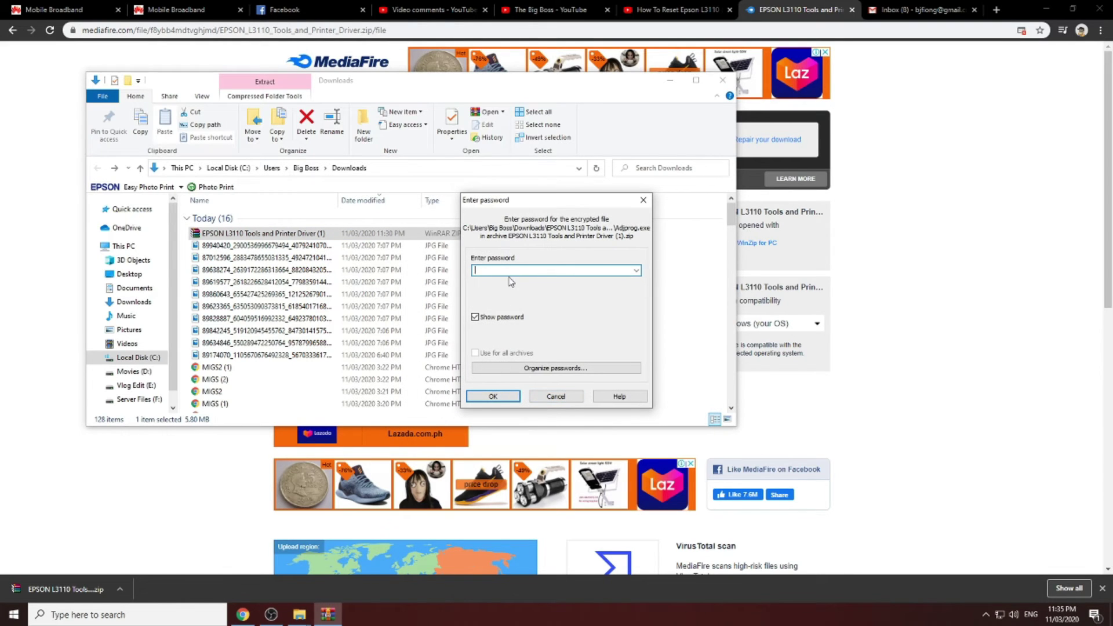
key(ctrl+v)
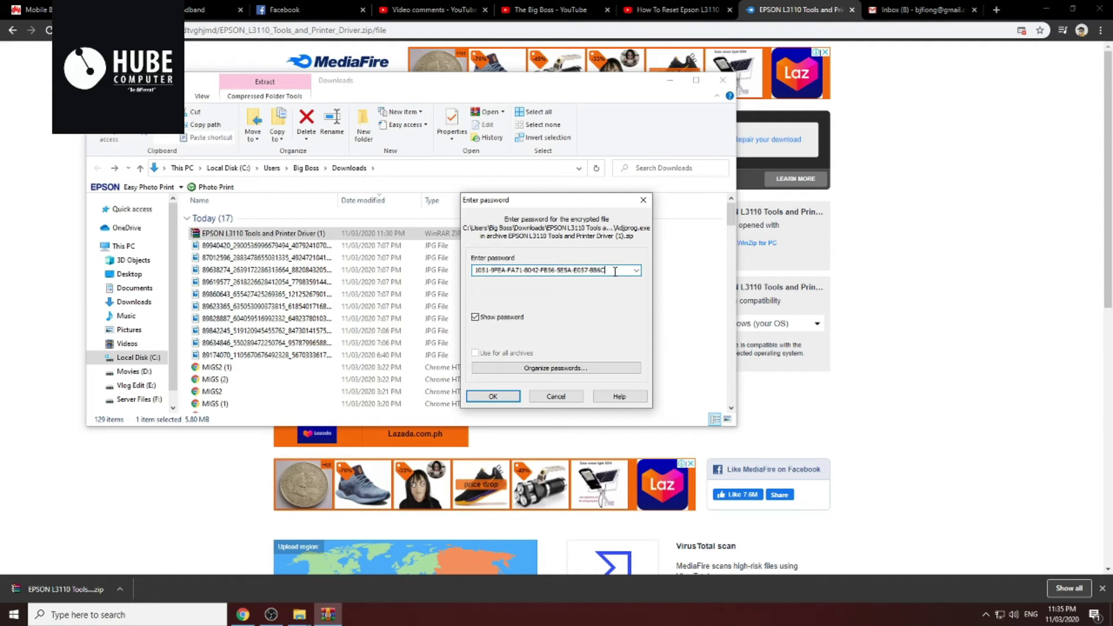
Open Notepad via search 'not' and paste the copied key into it
click(90, 617)
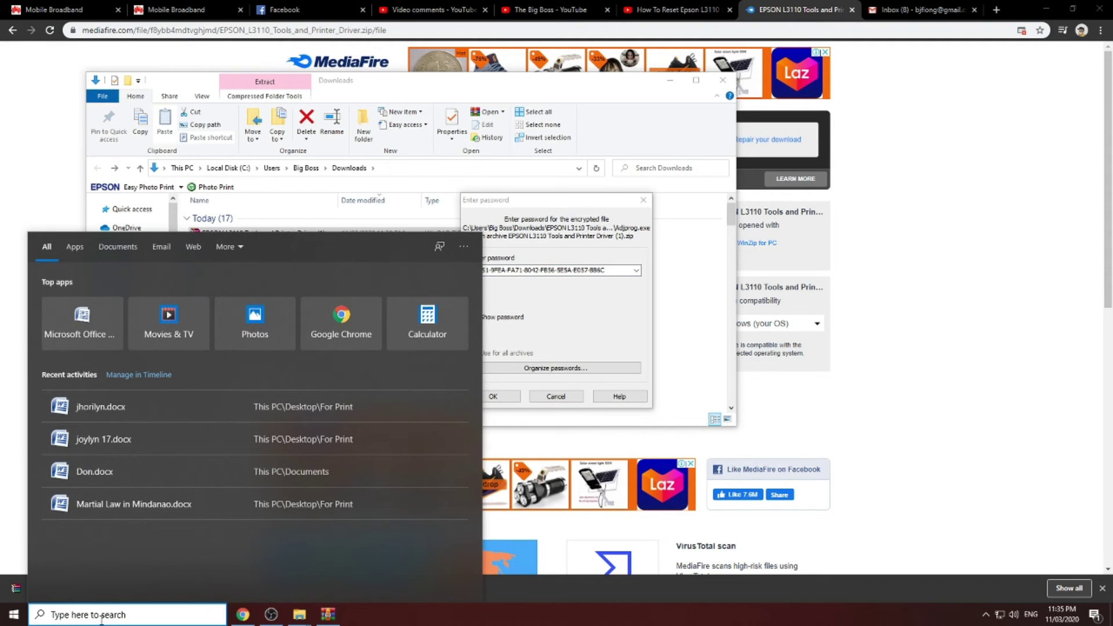
text(not)
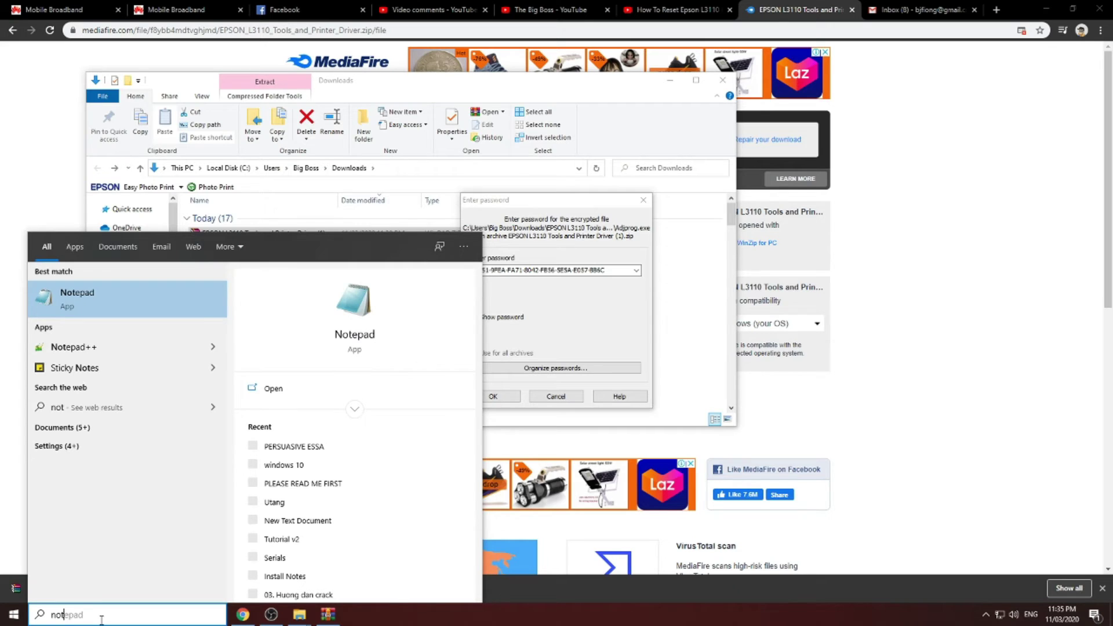
key(Return)
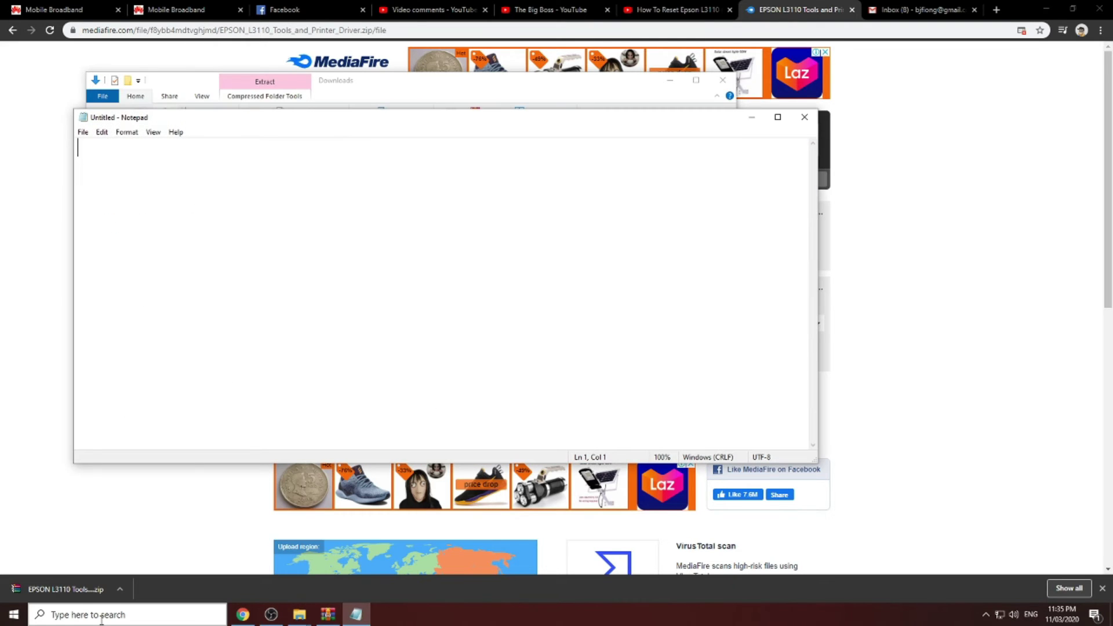
text(1051-9FEA-FA71-8042-FB56-5E5A-E057-BB6C)
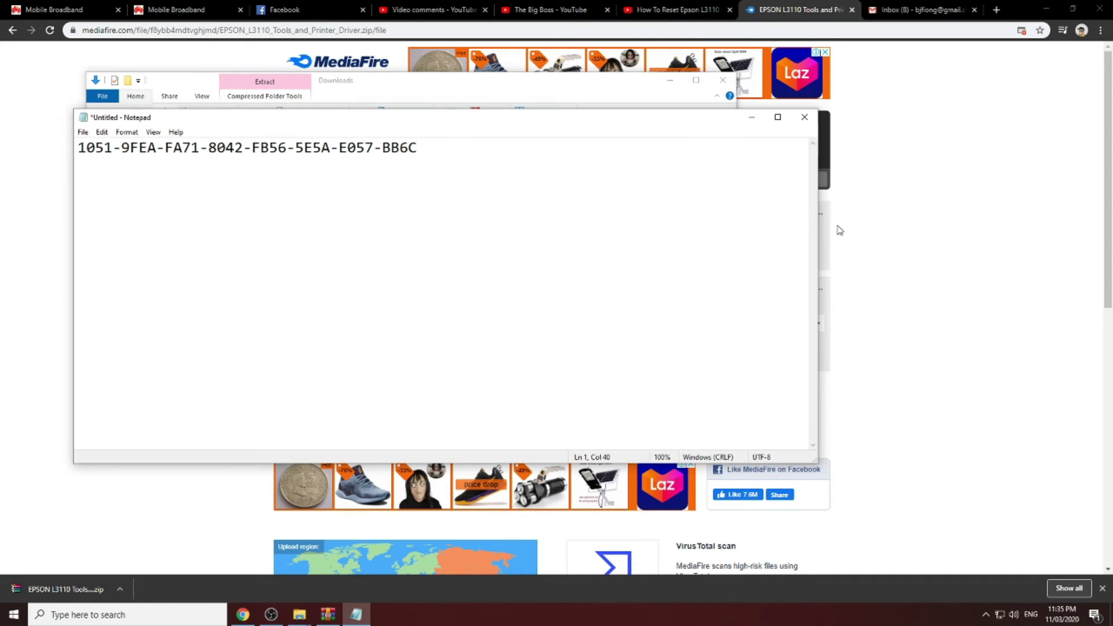
Enter the correct archive password in the WinRAR prompt and extract the EPSON L3110 zip
click(705, 95)
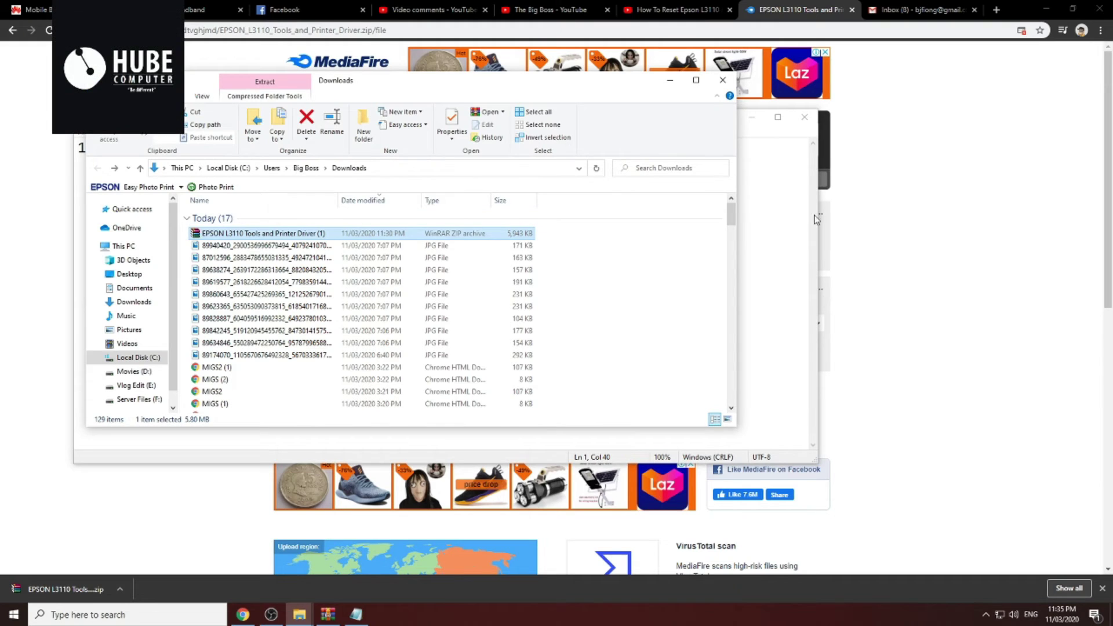
click(328, 615)
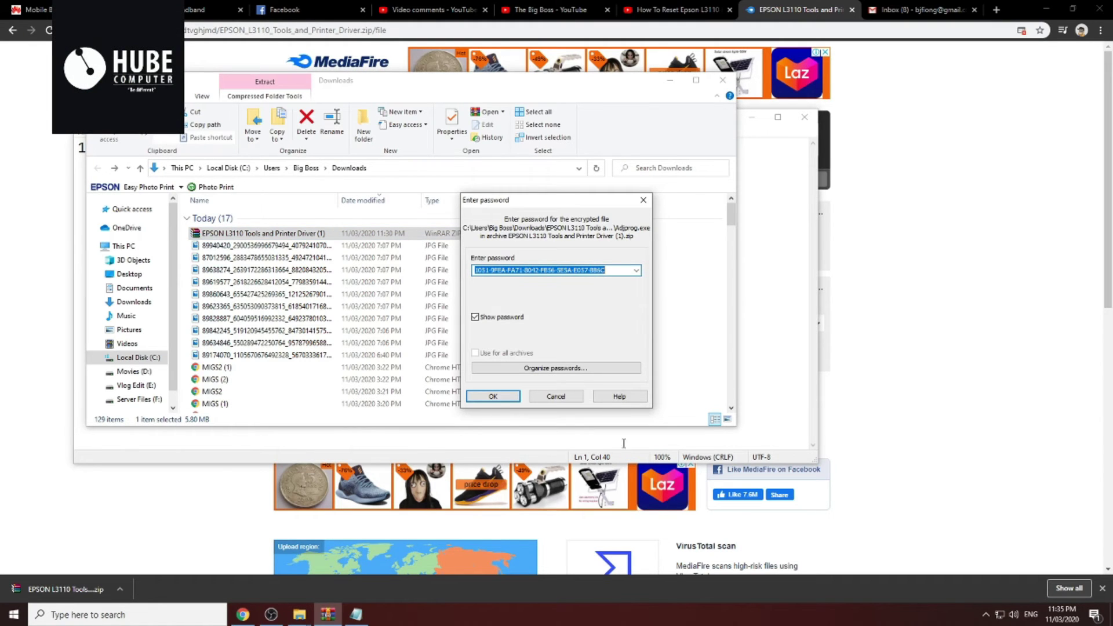
text(big)
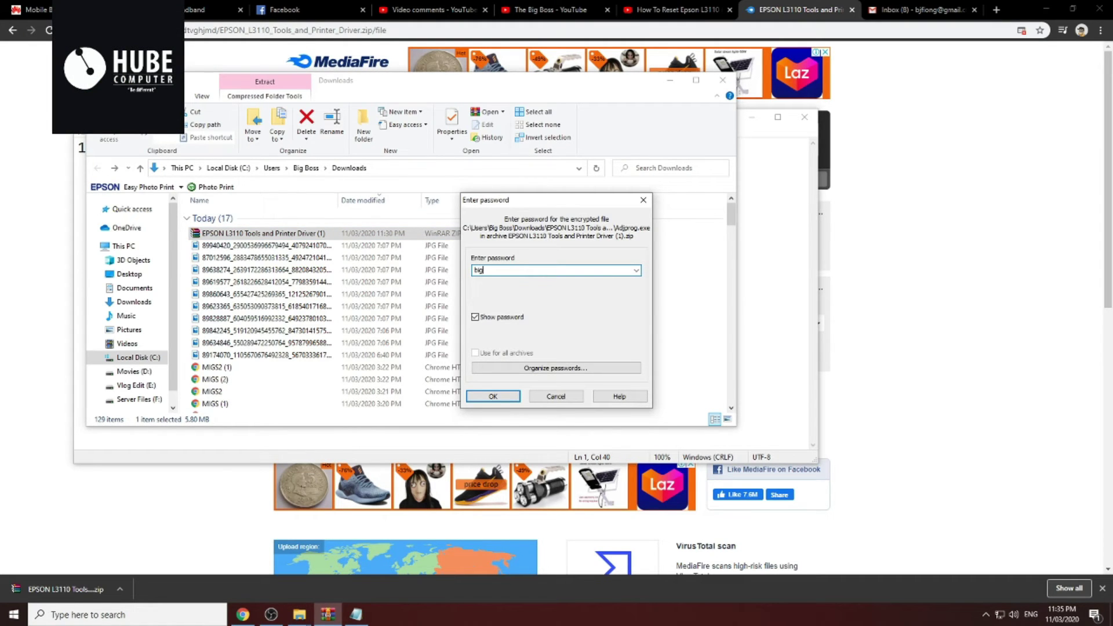
text(boss)
key(Return)
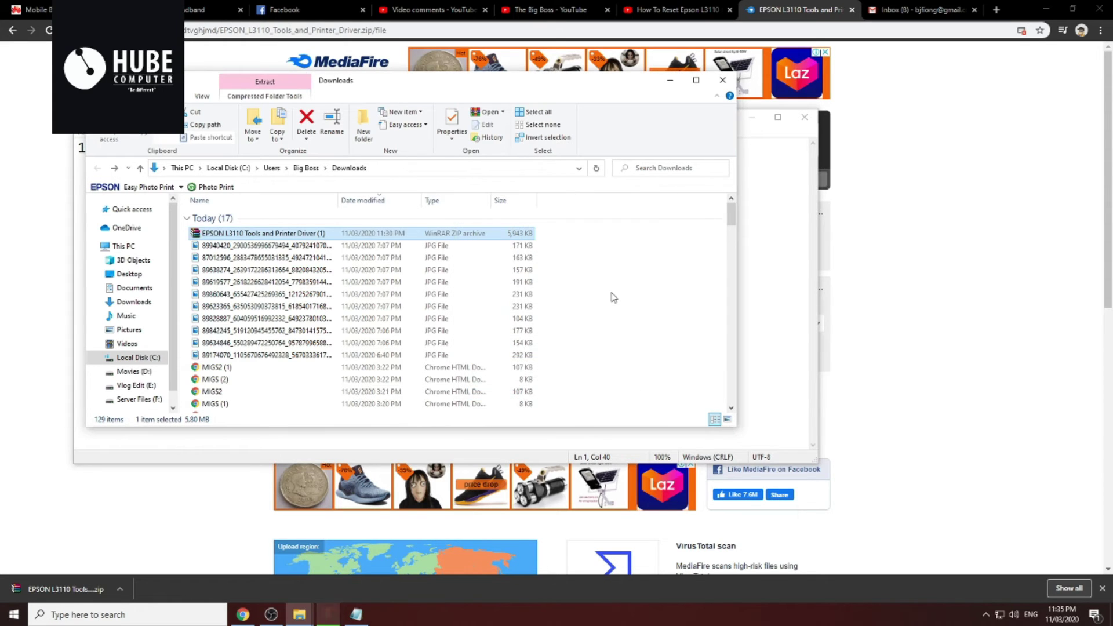
scroll(429, 325, down, 3)
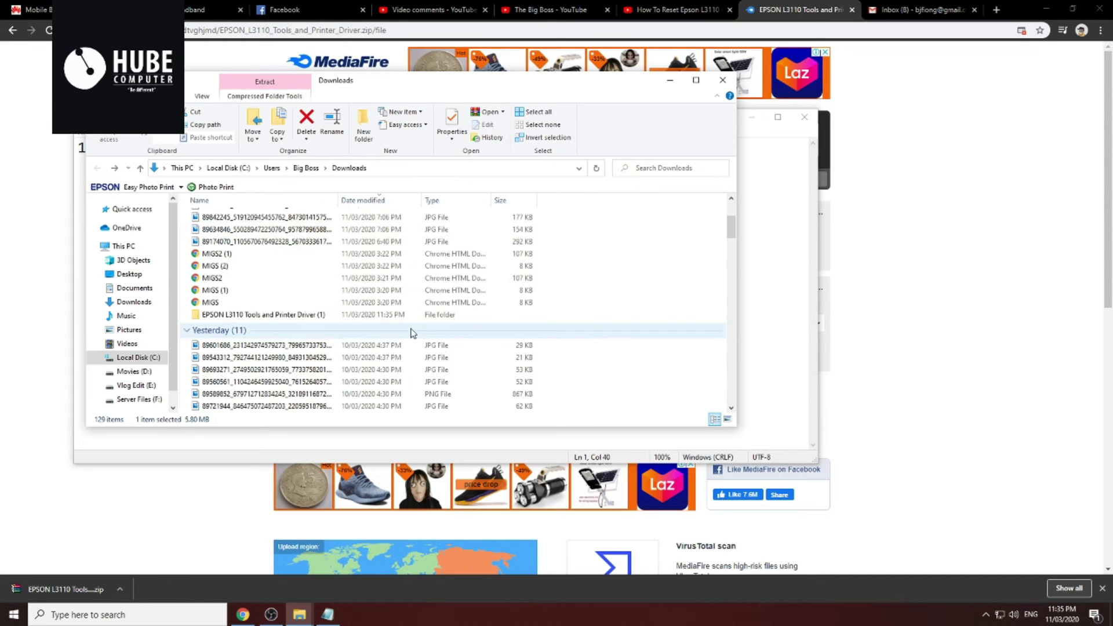
Open EPSON L3110 Tools and Printer Driver > epson 3110 > Keygen > Keygen and show WLGen_Epson L3110's options
double_click(311, 315)
click(301, 223)
double_click(301, 223)
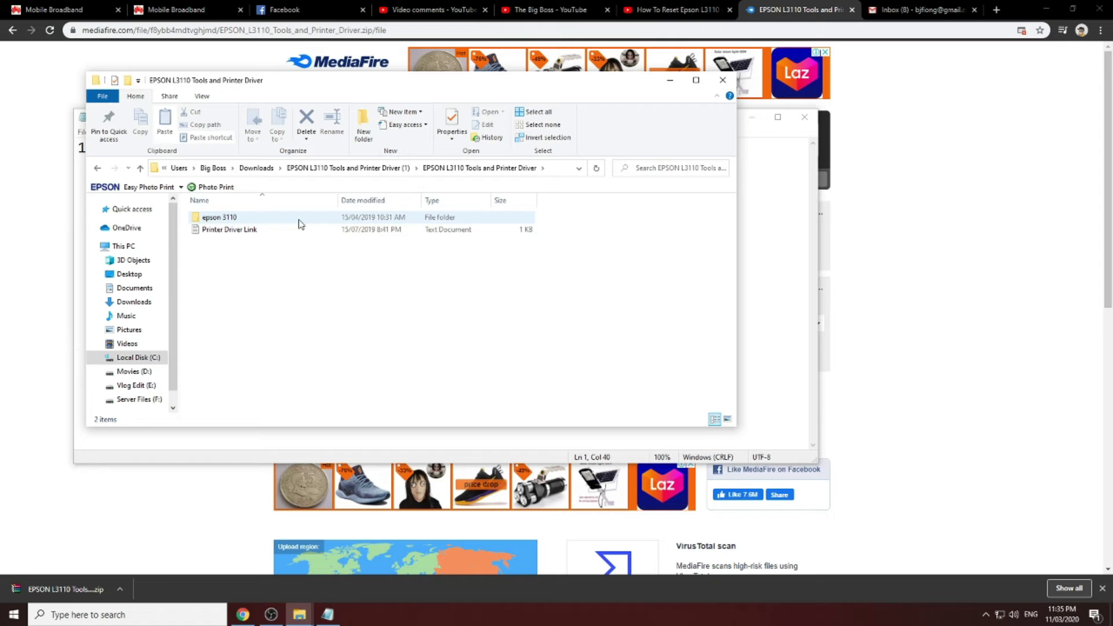
click(300, 222)
double_click(301, 222)
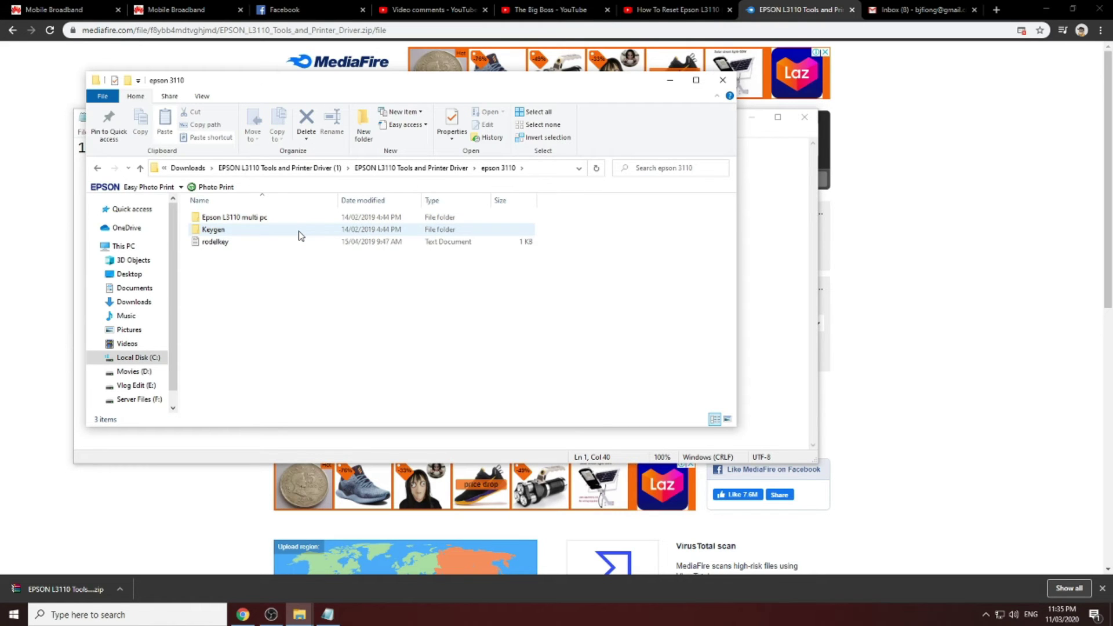
double_click(298, 232)
double_click(301, 222)
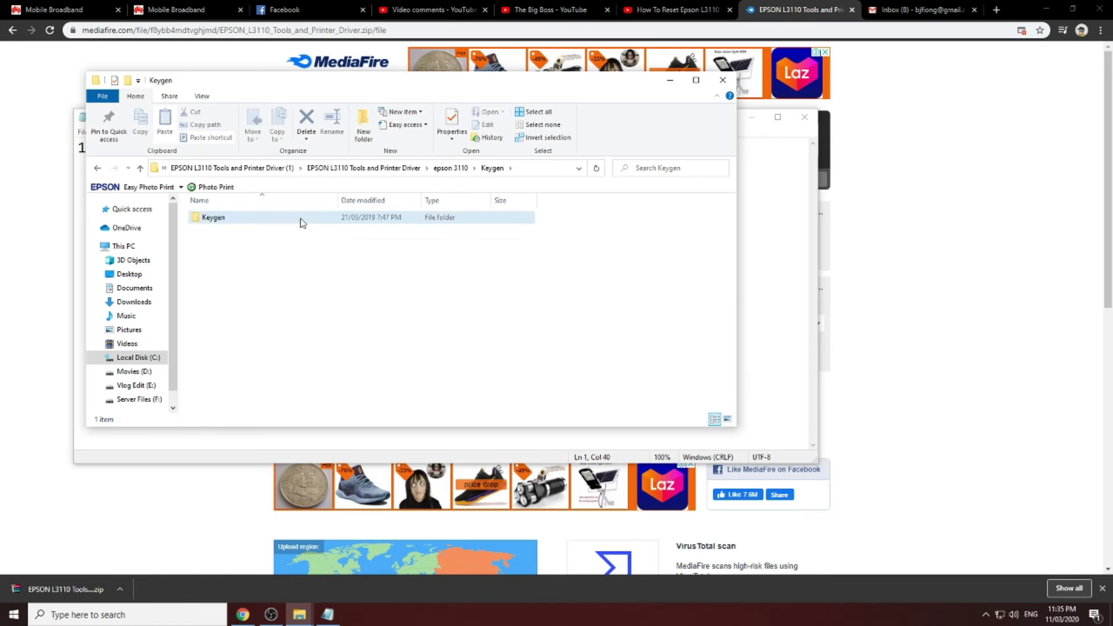
right_click(309, 283)
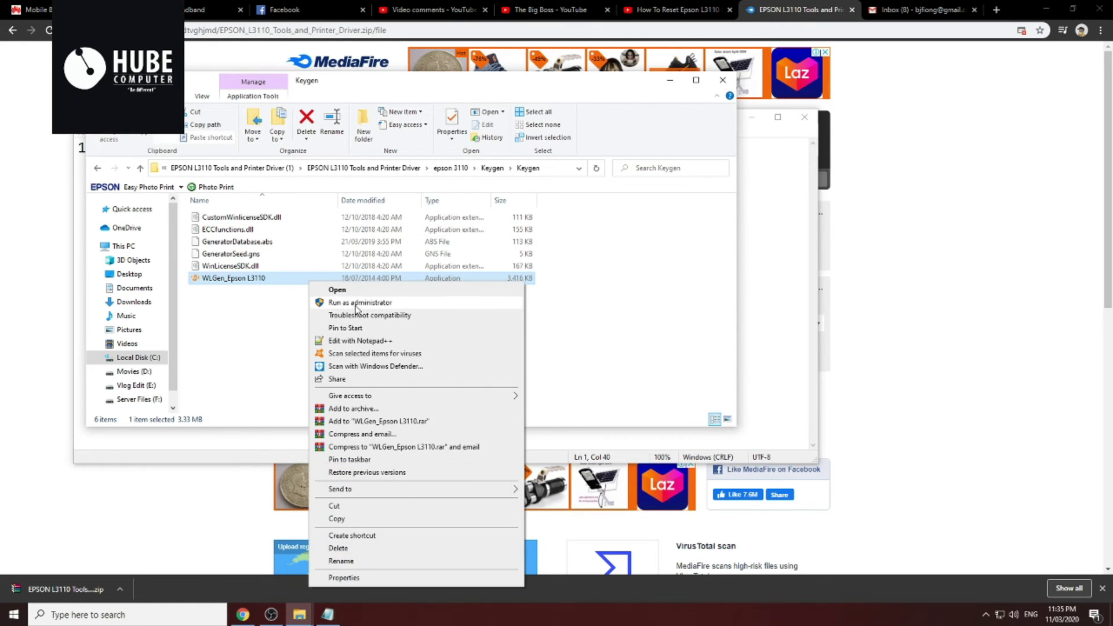
Run WLGen_Epson L3110 as administrator and open its License Manager
click(351, 302)
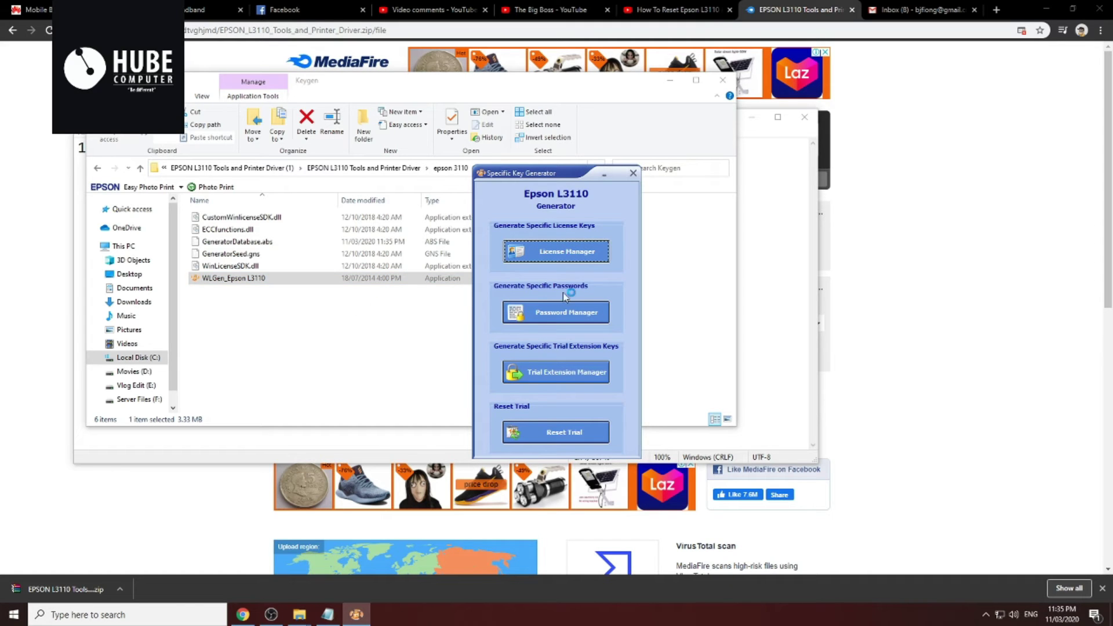
click(603, 259)
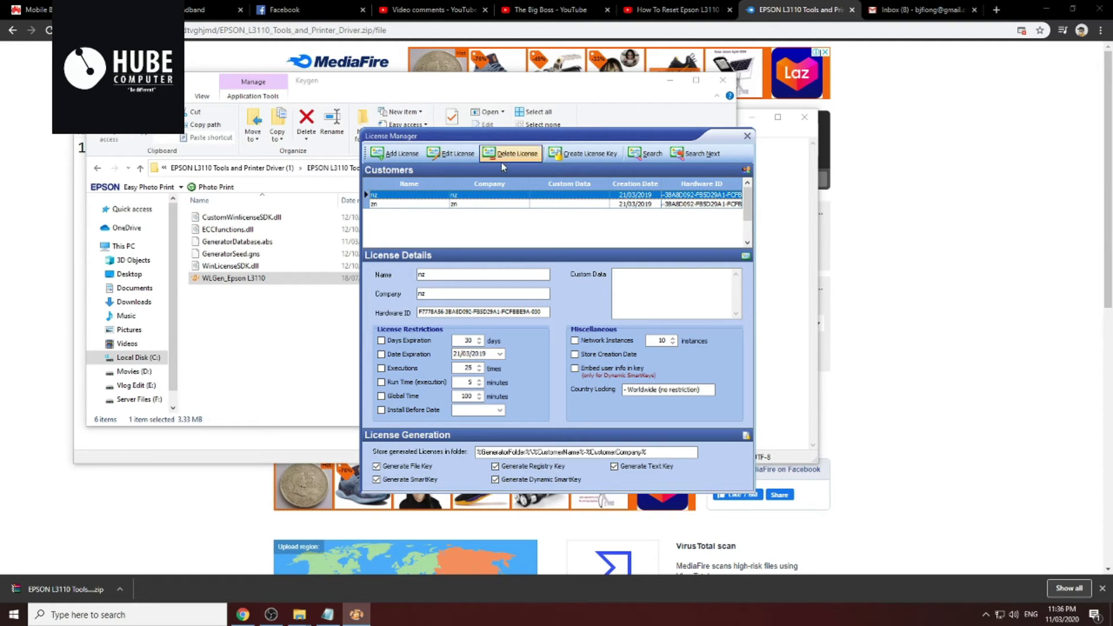
Delete the existing nz and zn customer licenses
click(520, 154)
click(552, 347)
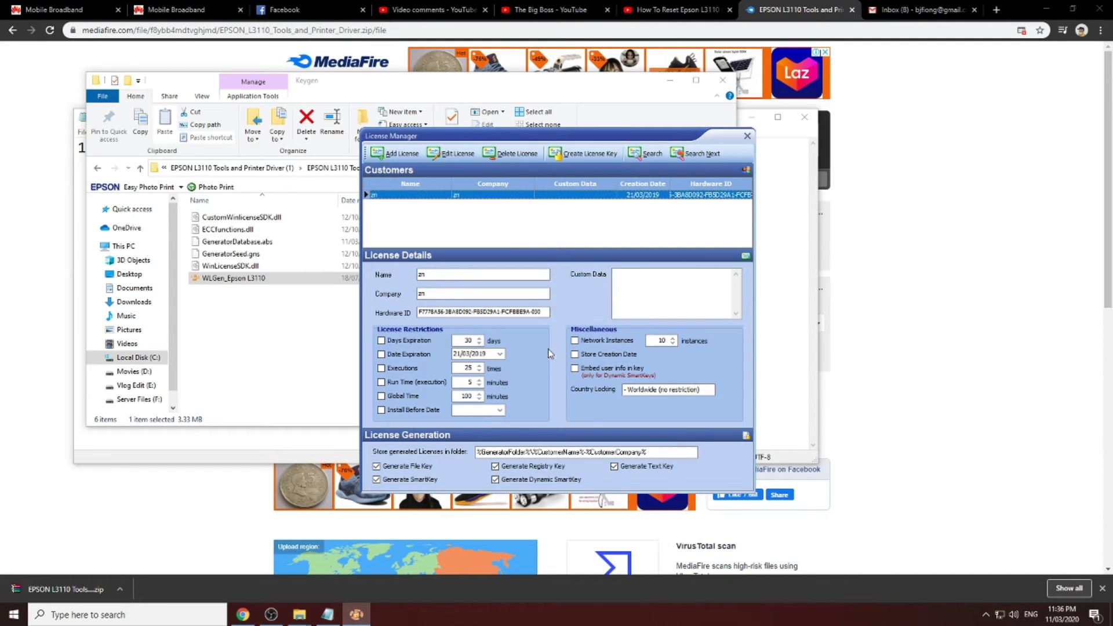
click(511, 154)
click(558, 347)
Add and save a new license with customer, company and the hardware ID copied from Notepad
click(382, 157)
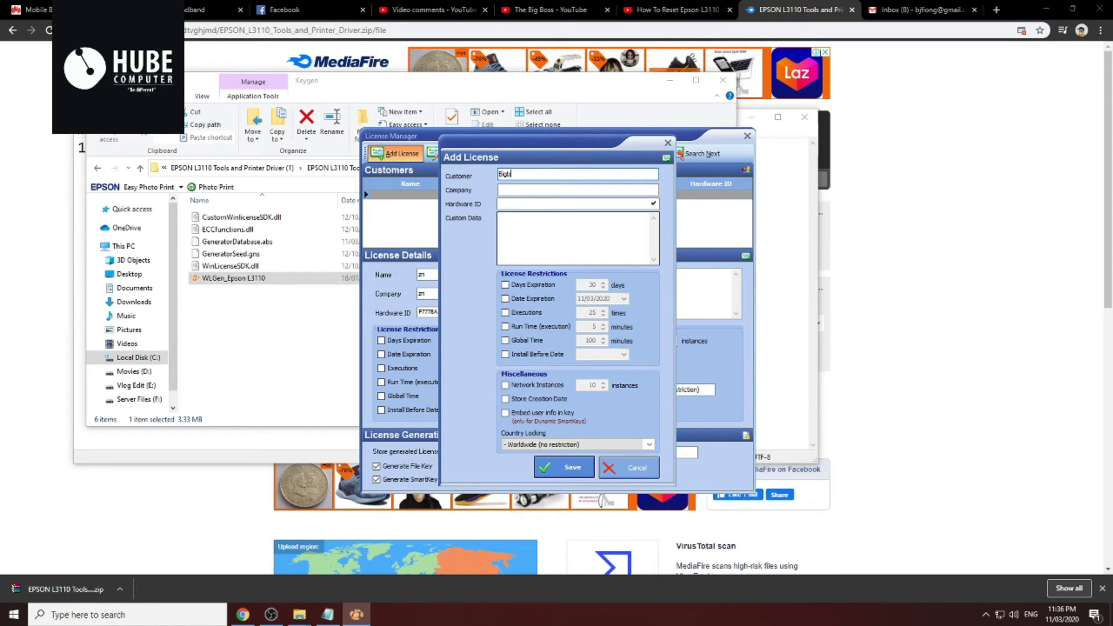
key(Tab)
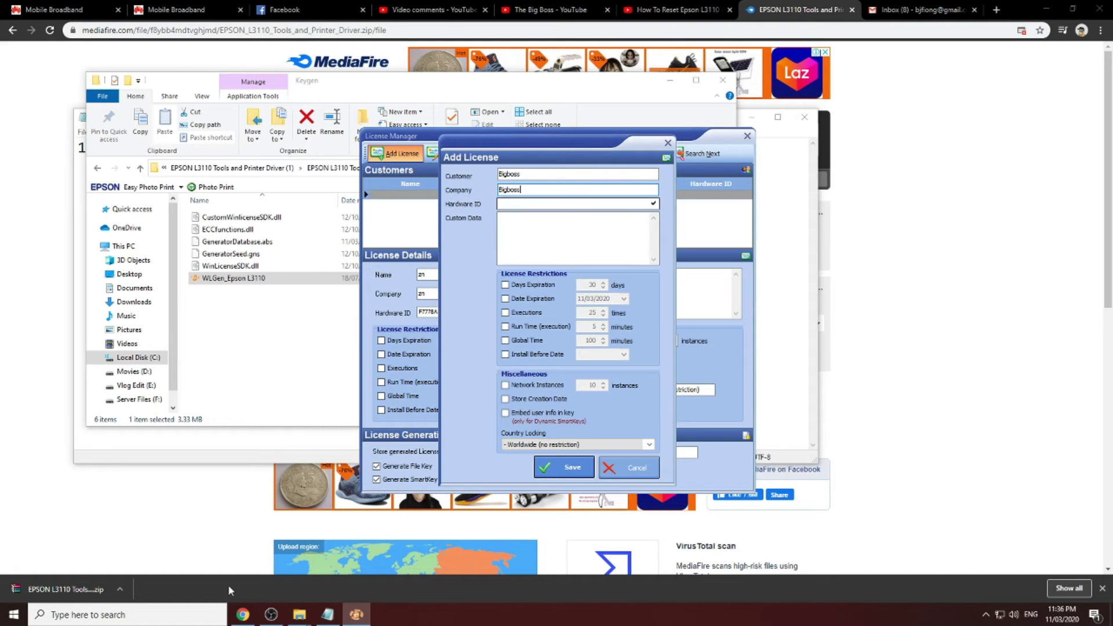
click(335, 617)
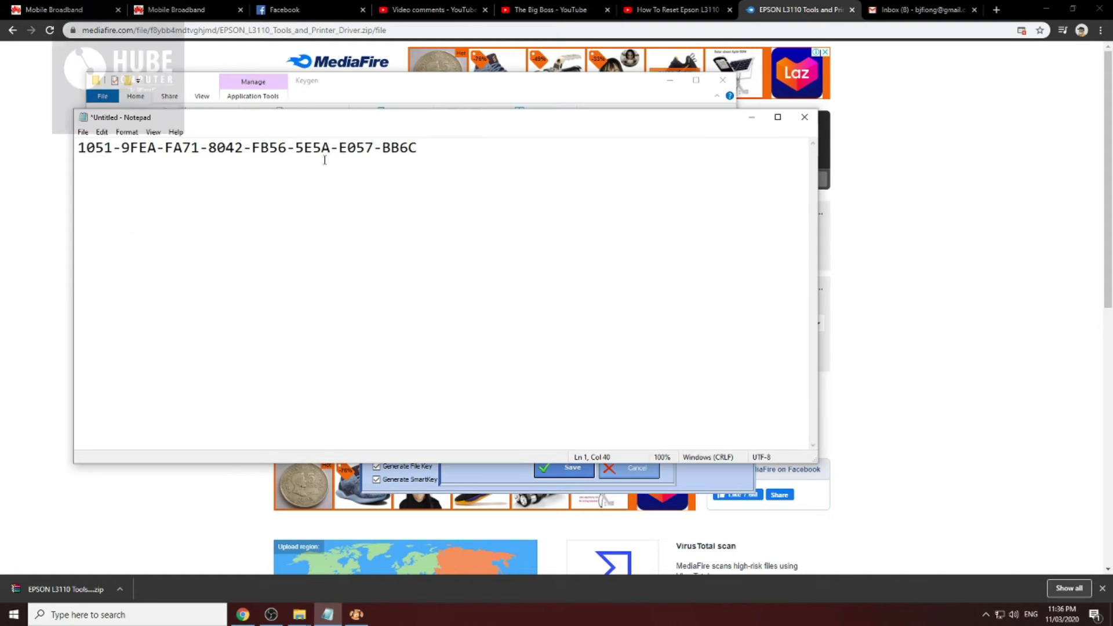
drag(420, 148, 51, 159)
key(ctrl+c)
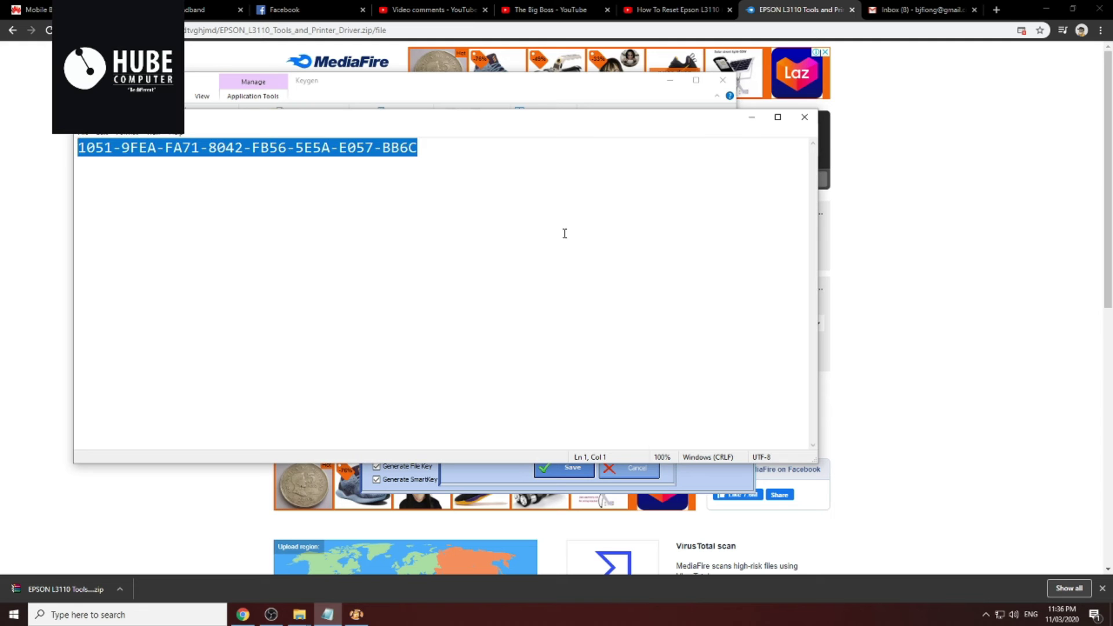
click(752, 117)
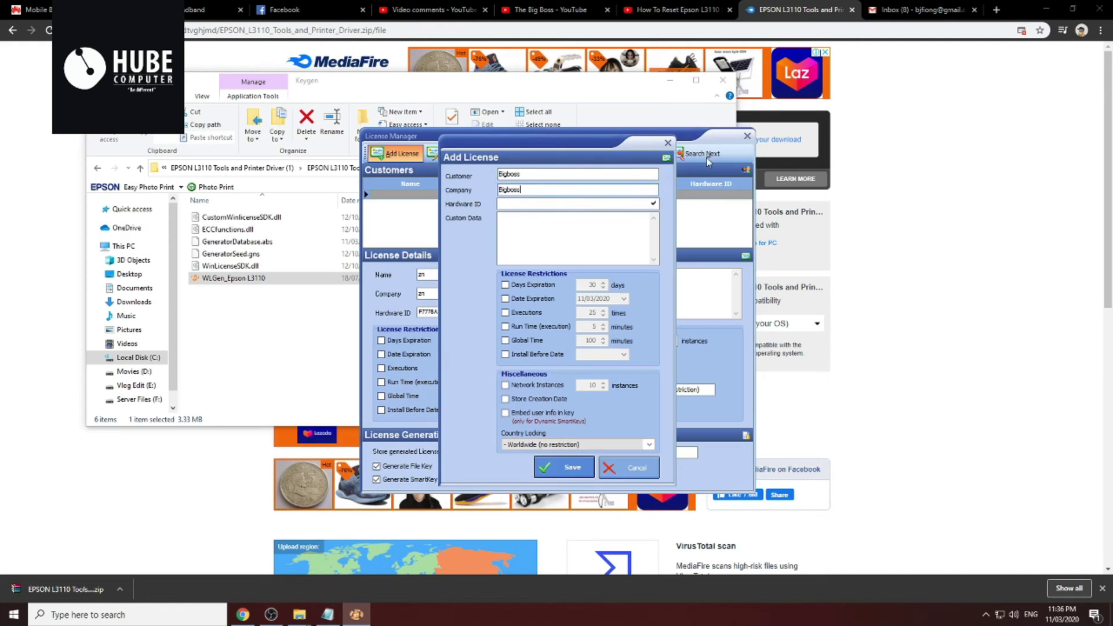
click(562, 204)
key(ctrl+v)
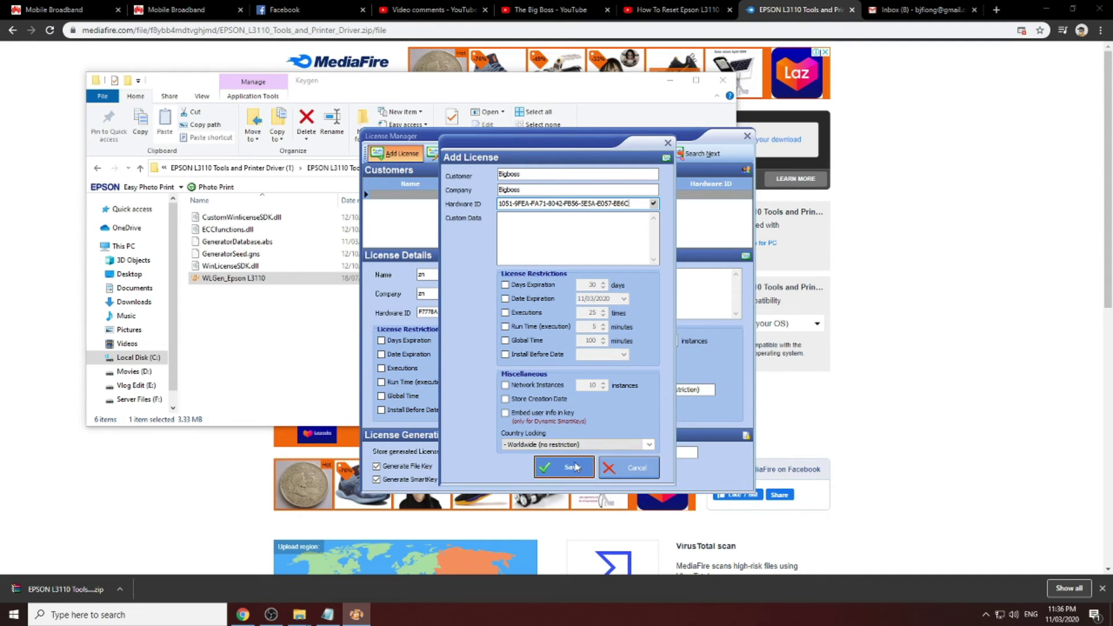
click(565, 467)
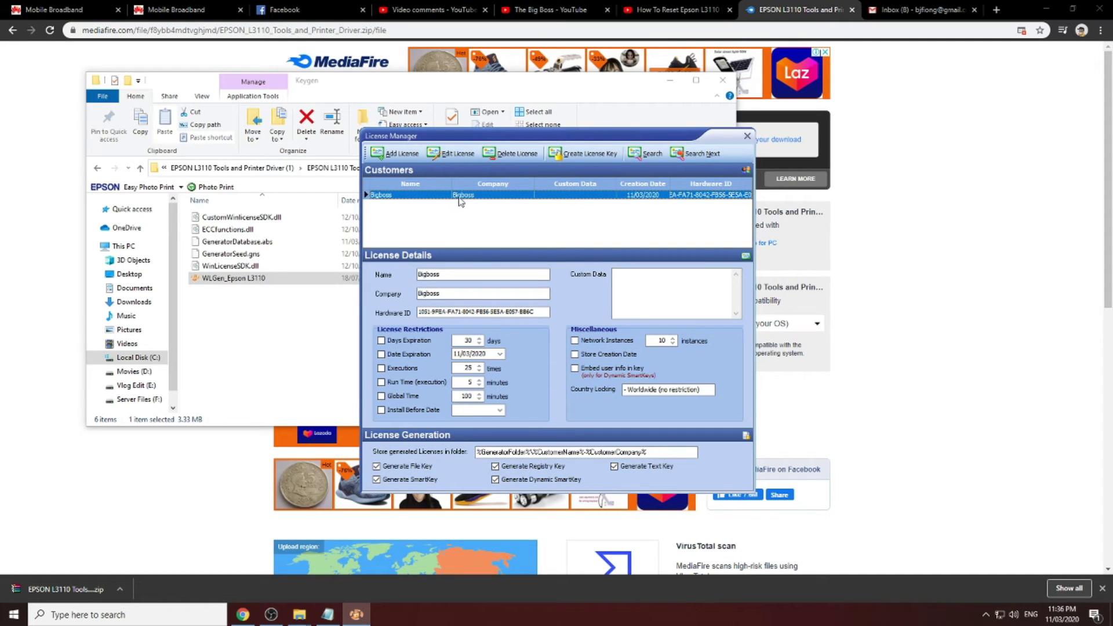
Create the license key files, then close the License Manager and key generator
click(597, 156)
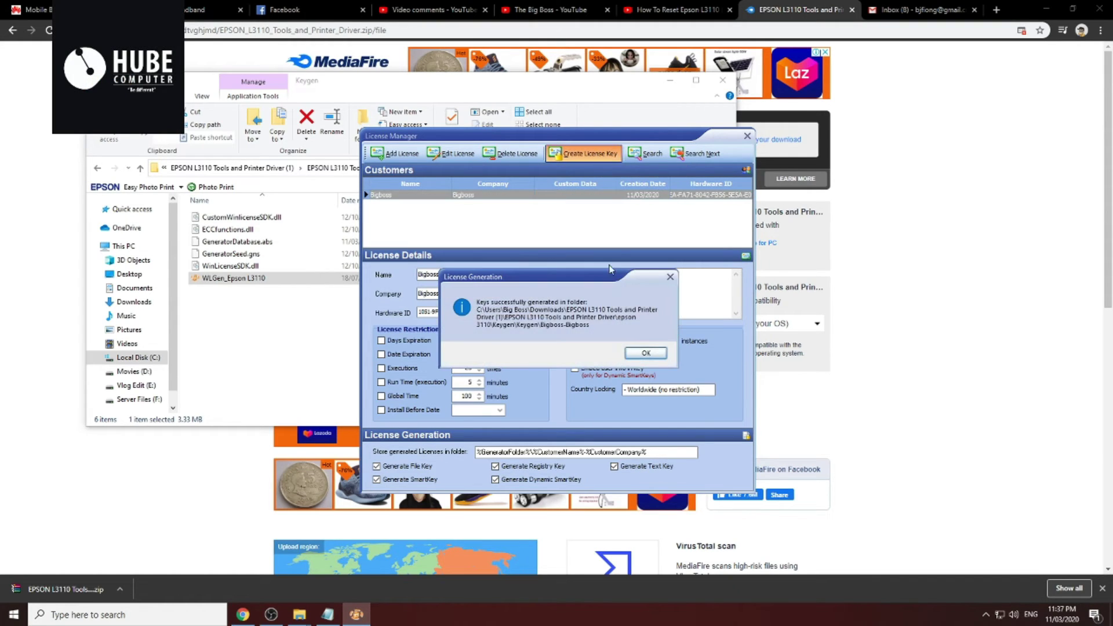
click(653, 353)
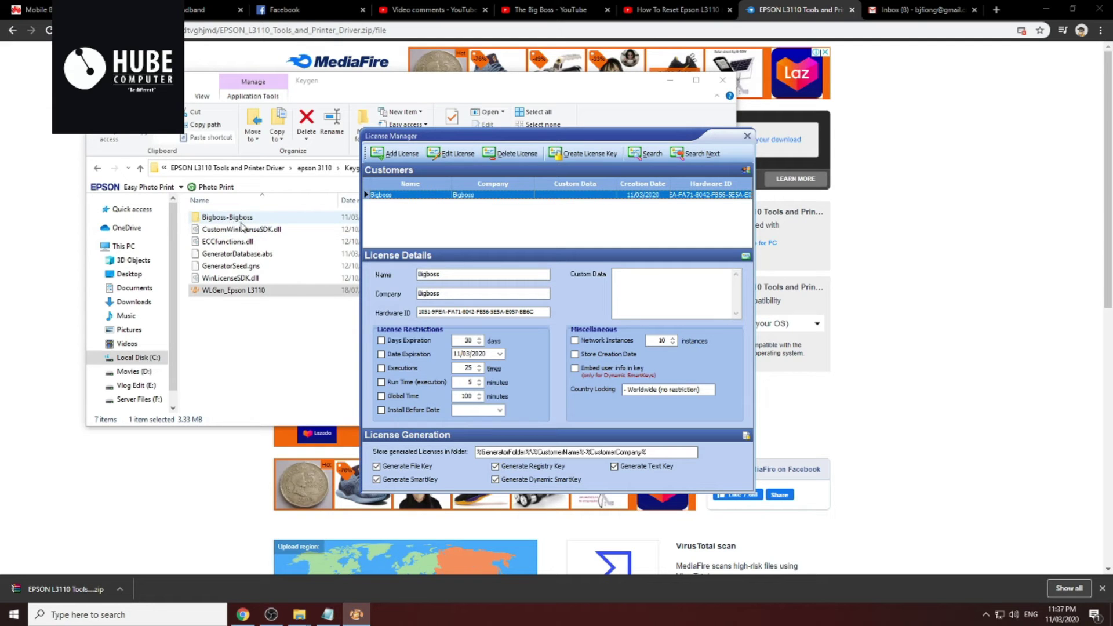
click(746, 137)
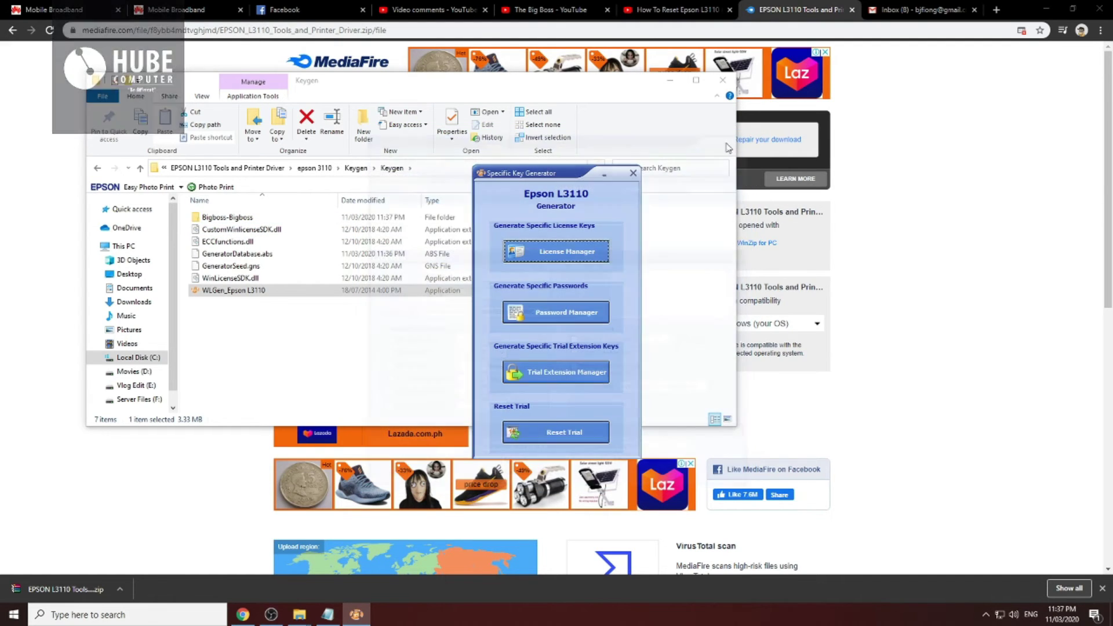
click(633, 173)
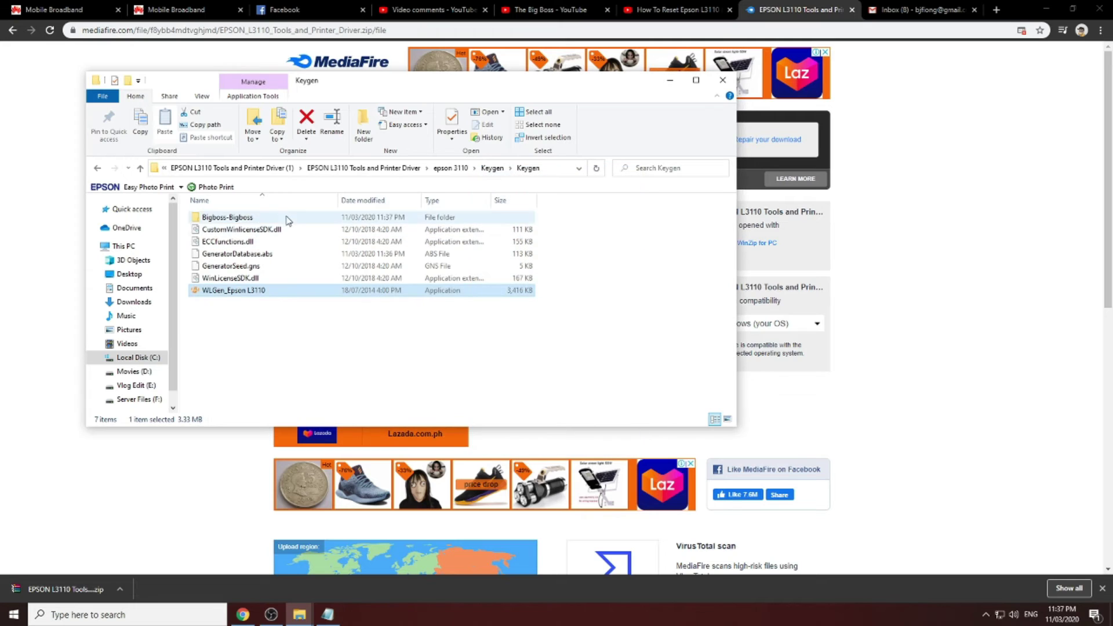
Open the generated keys folder, select all five key files, and go back to the outer Keygen folder
click(282, 219)
double_click(282, 219)
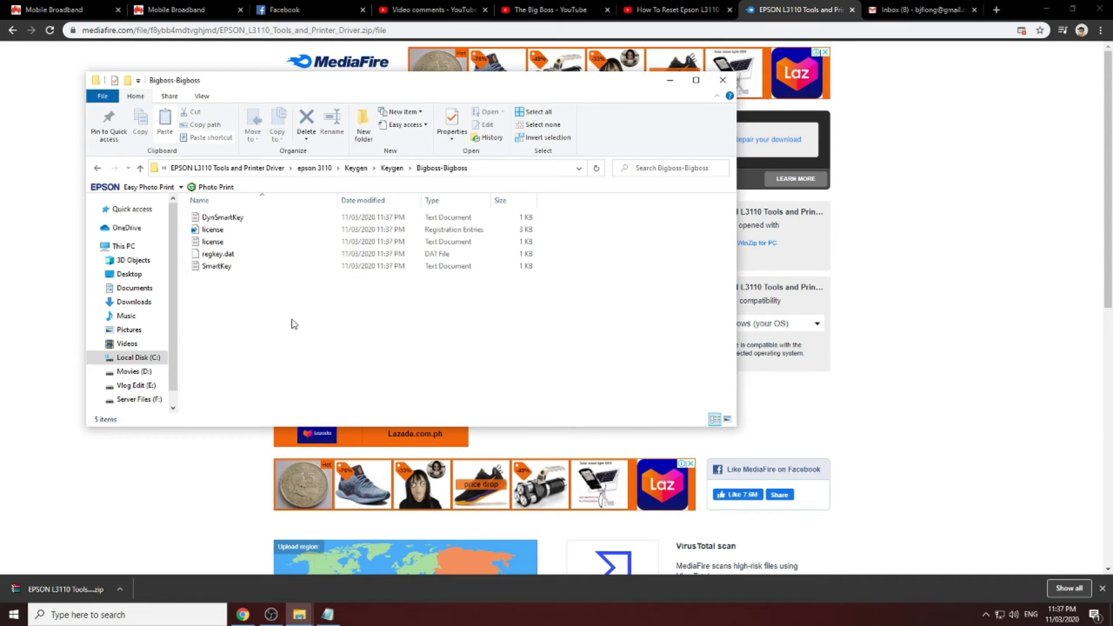
key(ctrl+a)
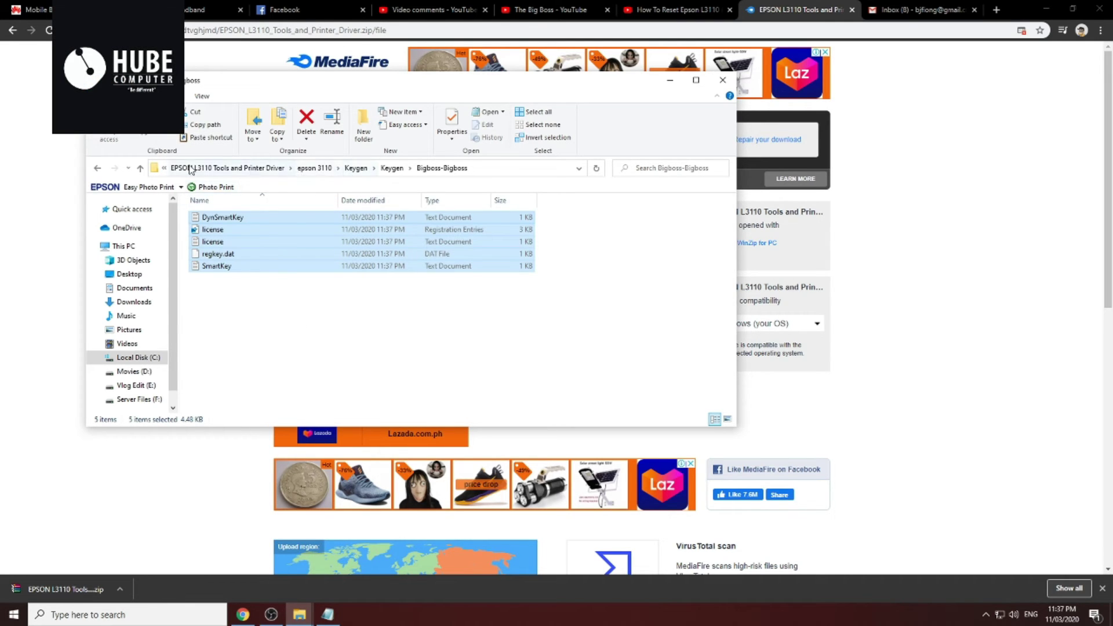
click(99, 168)
click(99, 169)
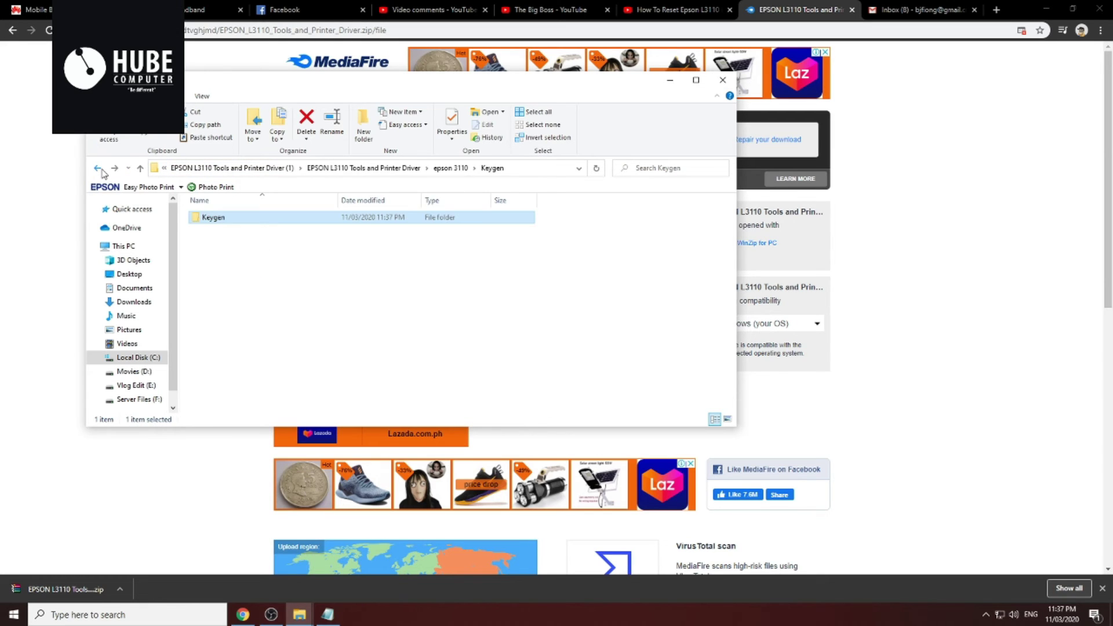
Paste the five key files into the inner Epson L3110 multi pc folder, replacing the old ones
click(99, 169)
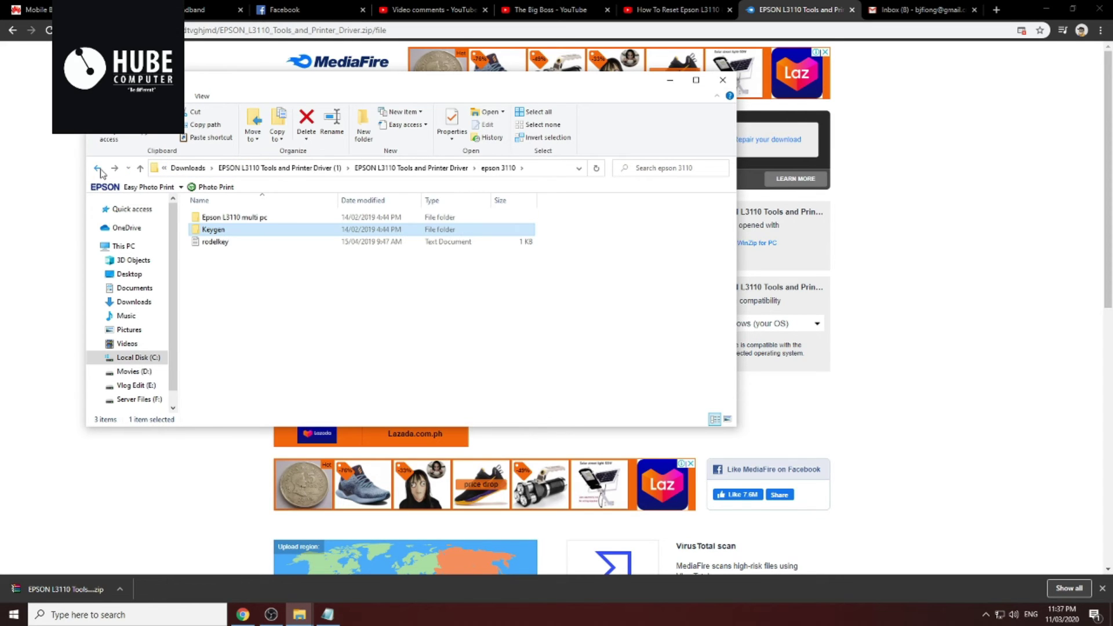
double_click(255, 220)
double_click(255, 219)
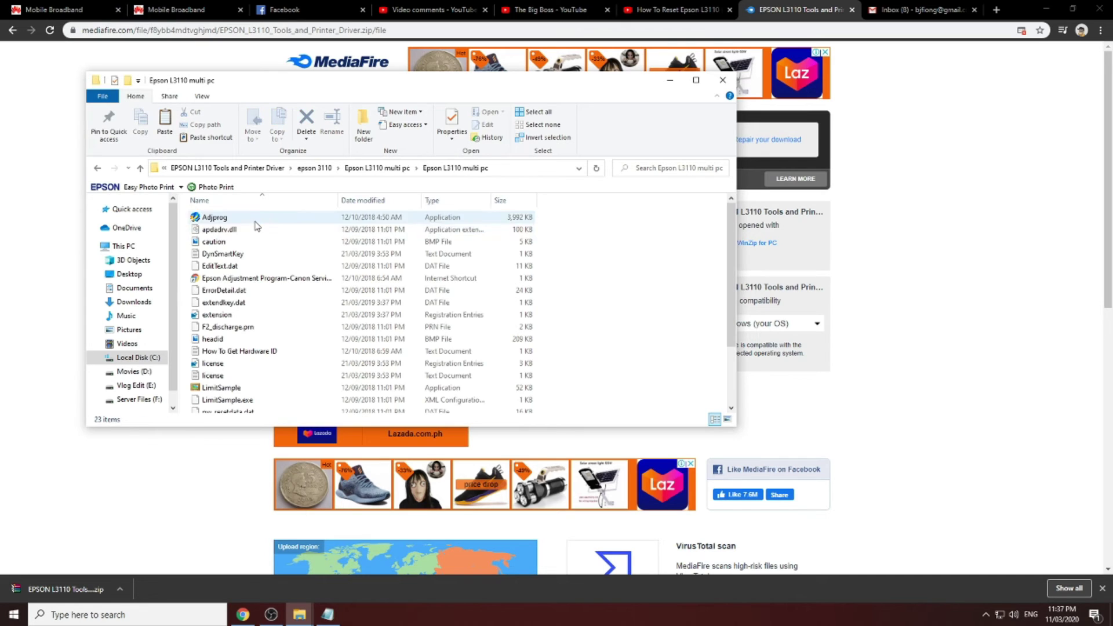
key(ctrl+v)
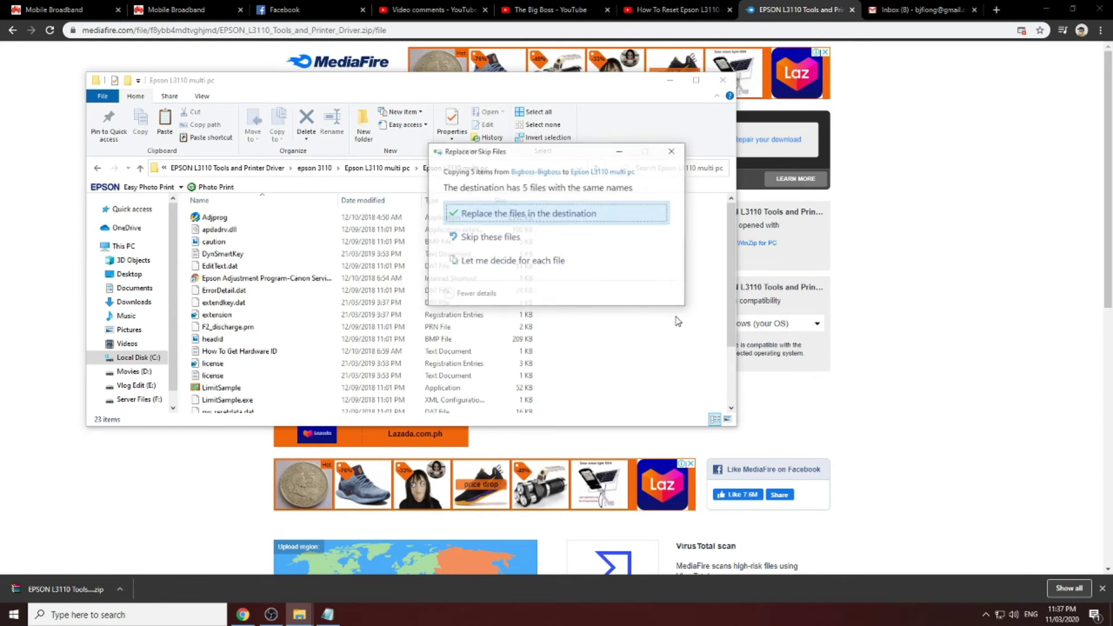
click(550, 218)
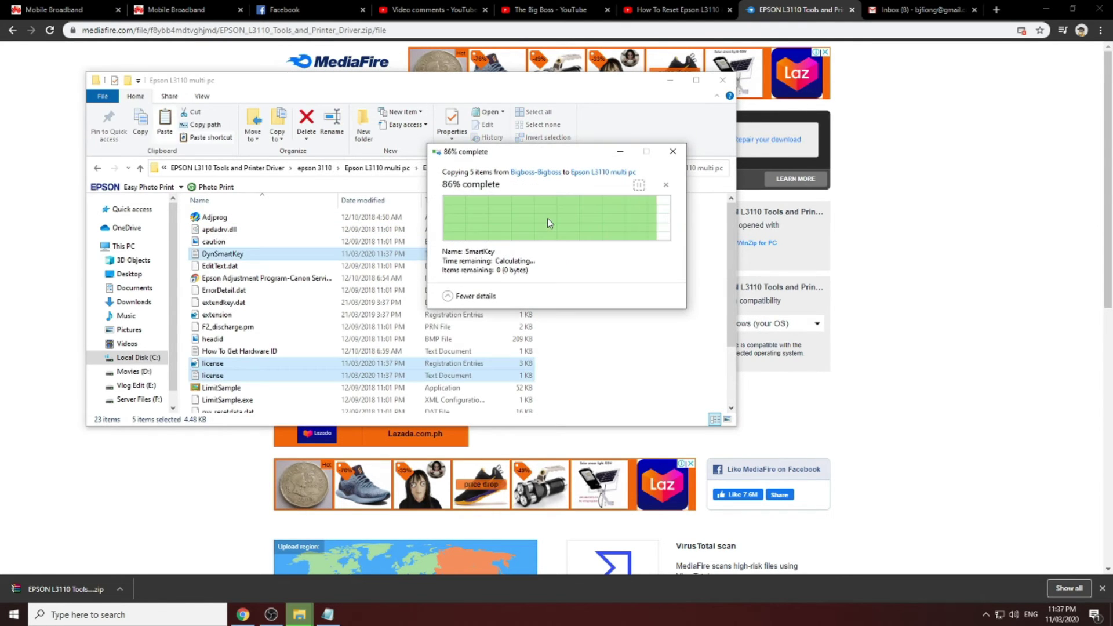
click(619, 317)
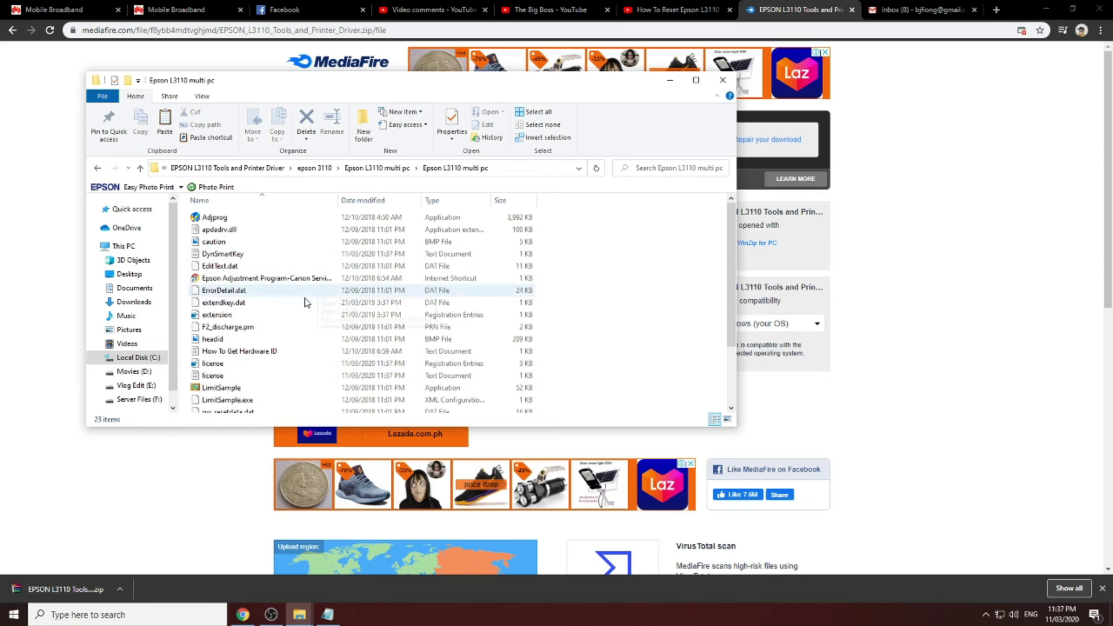
Run Adjprog as administrator
click(222, 224)
right_click(222, 223)
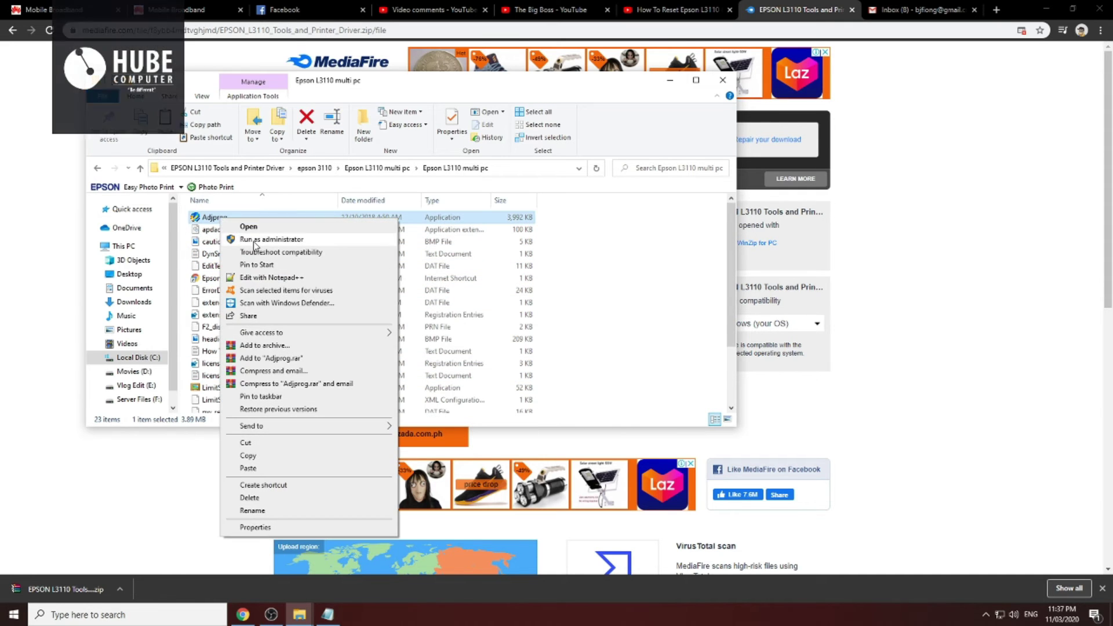
click(253, 236)
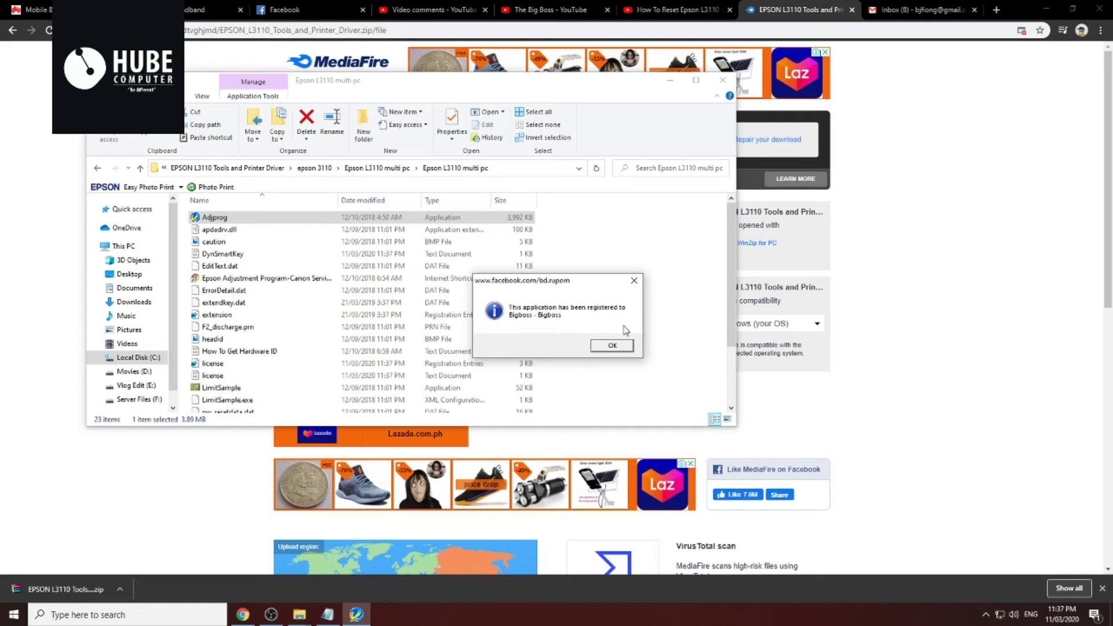
Dismiss the Adjprog registration confirmation and bring the YouTube Studio video comments to the front
click(610, 346)
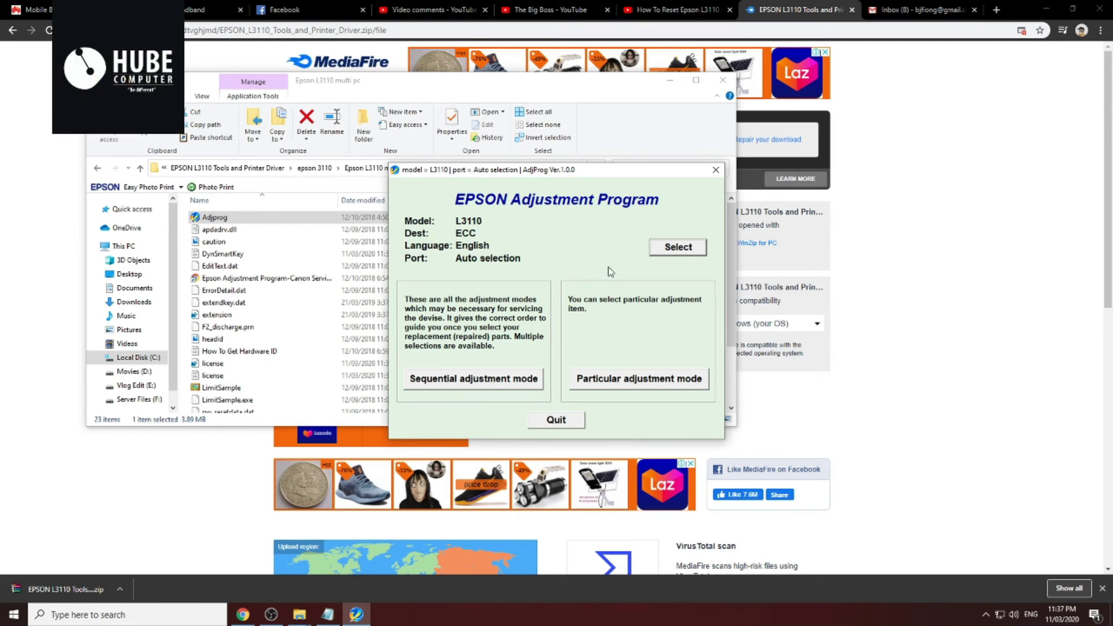
mouse_move(1072, 622)
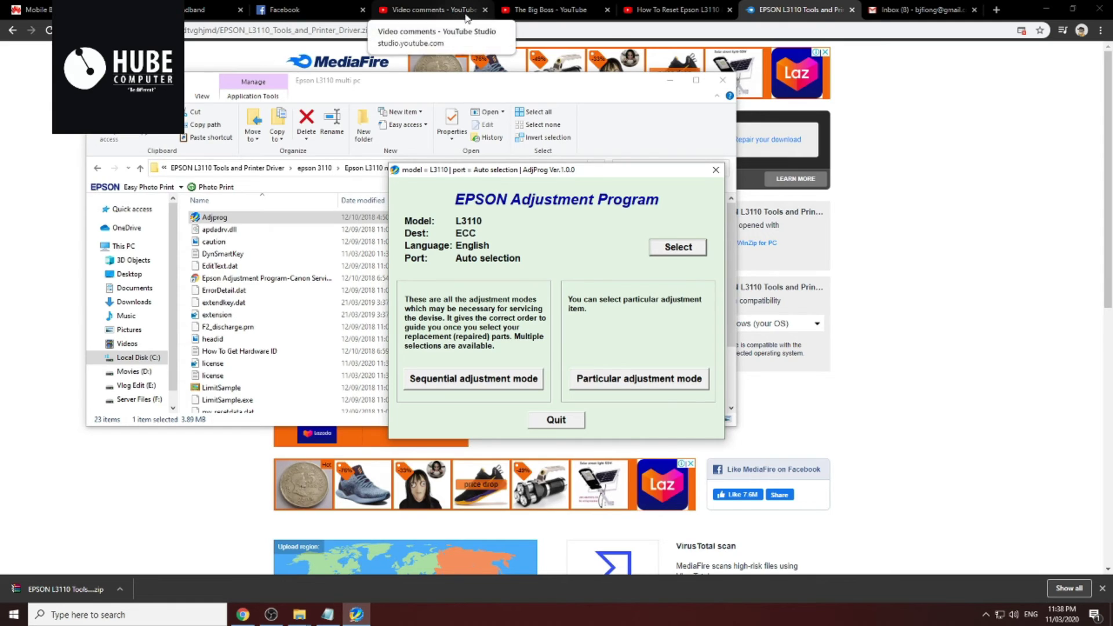
click(429, 8)
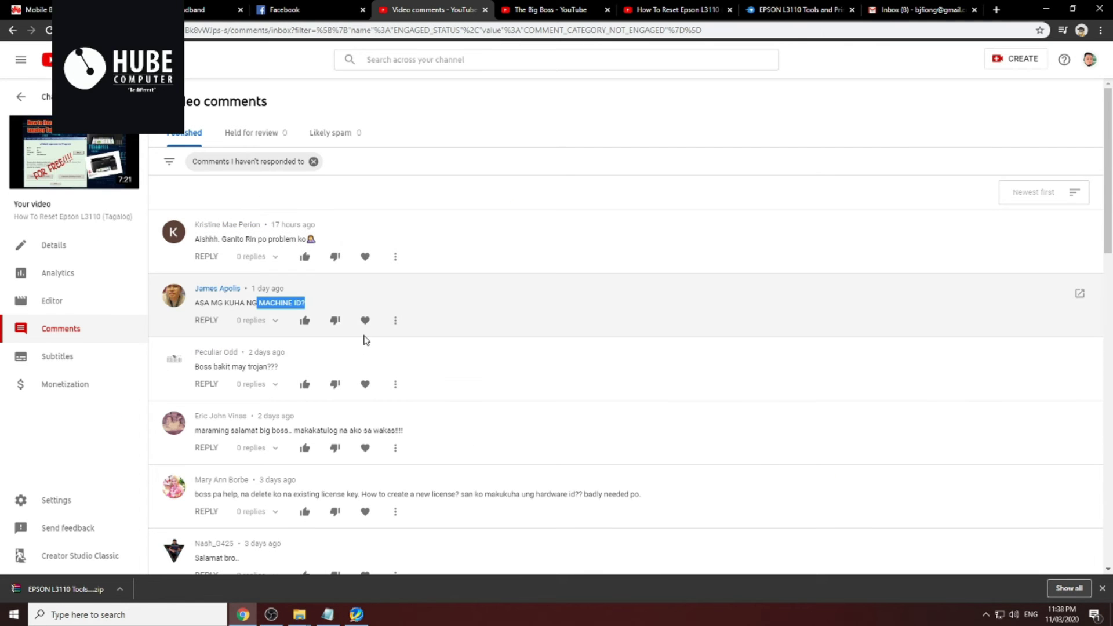
Scroll through the unanswered comments on the Epson L3110 reset video
scroll(369, 353, down, 1)
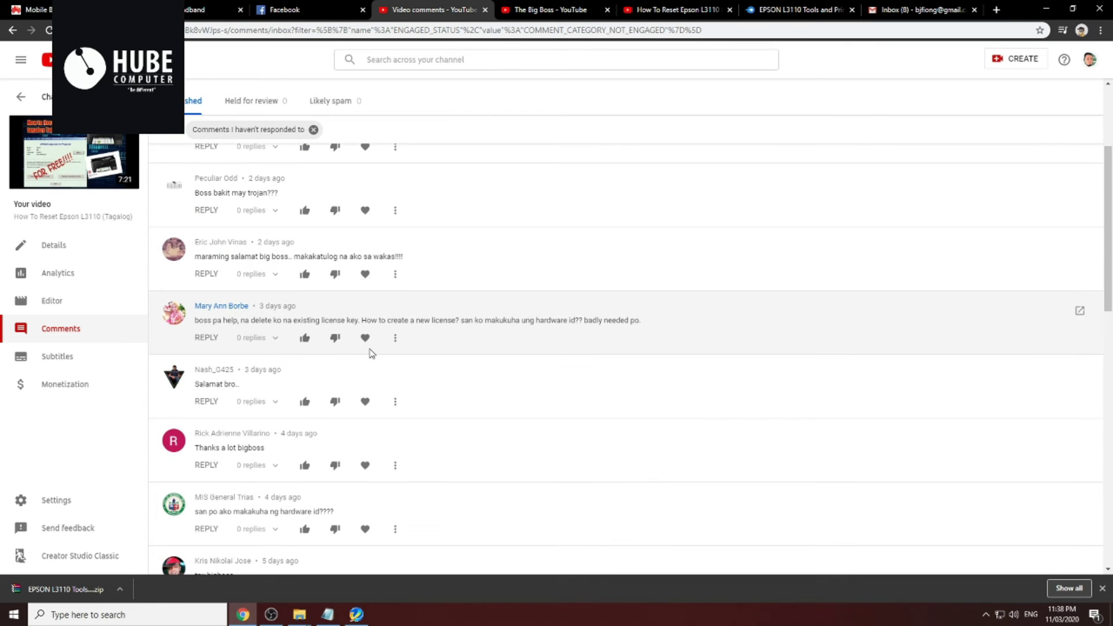
scroll(659, 368, down, 2)
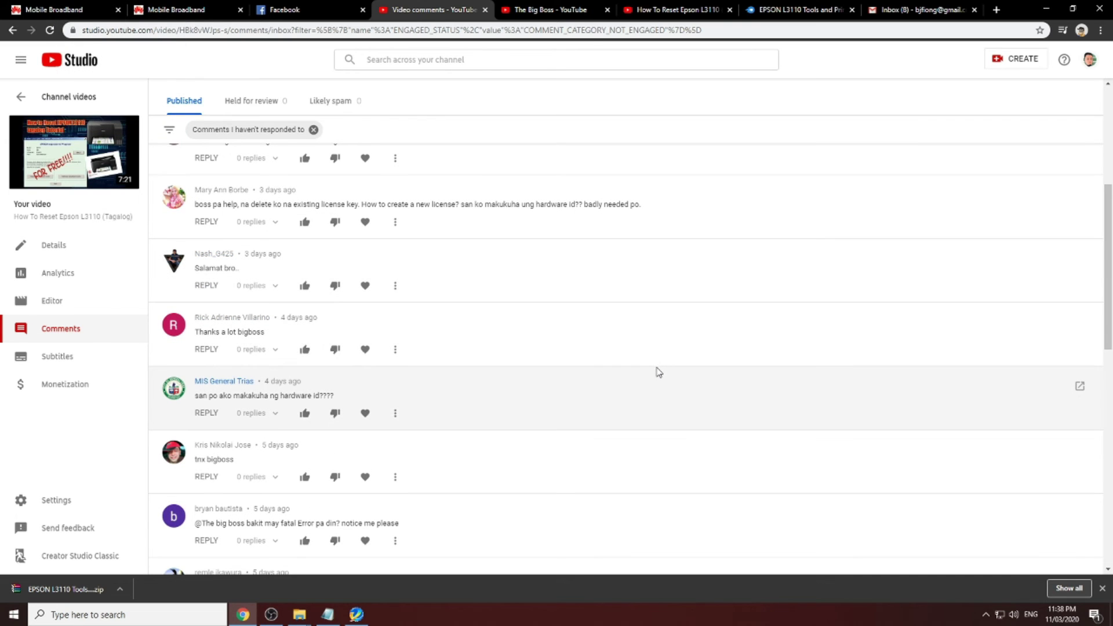
scroll(659, 372, down, 2)
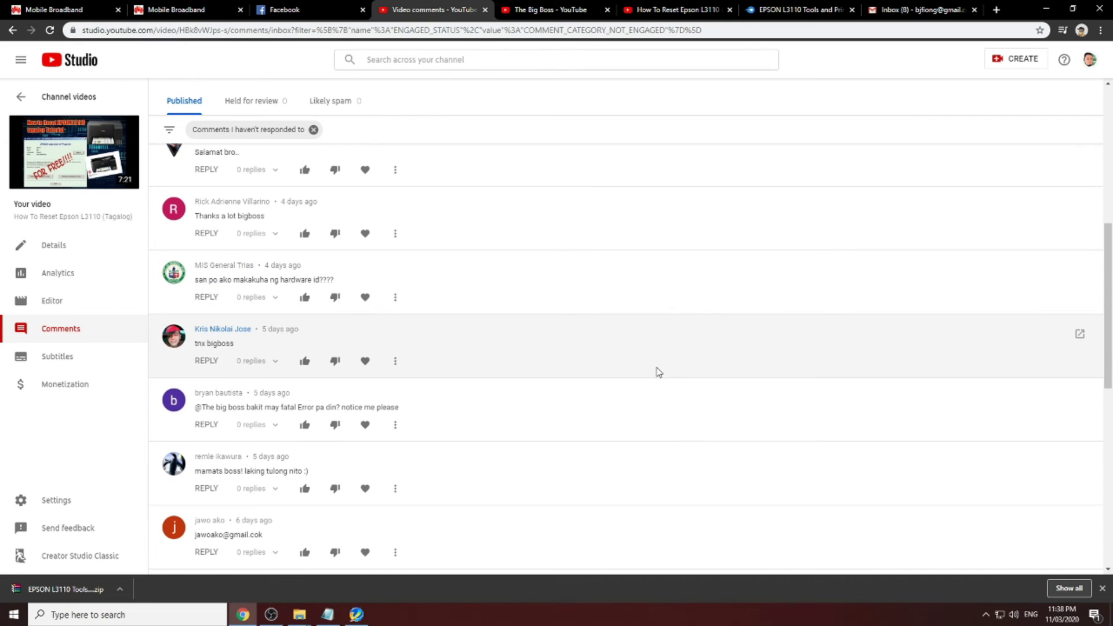
scroll(563, 368, down, 1)
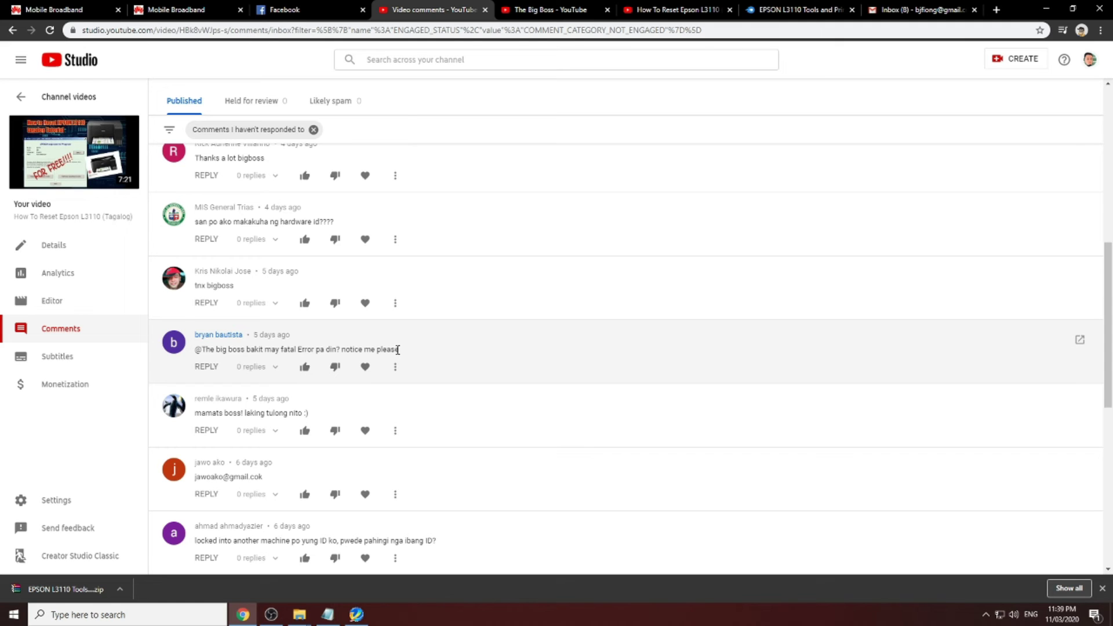
scroll(397, 350, down, 2)
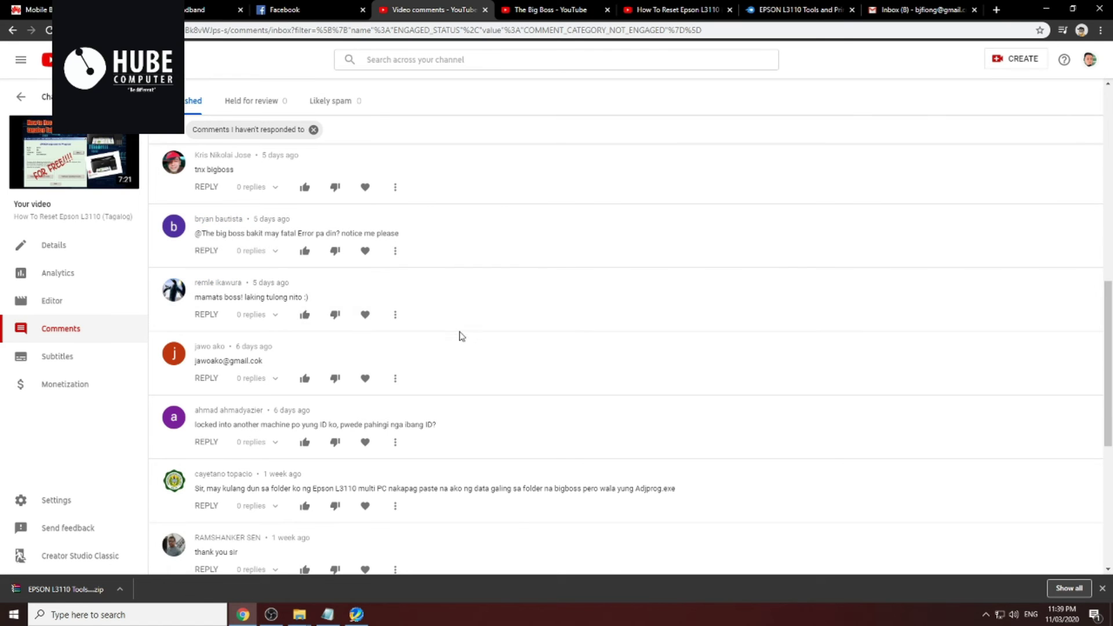
scroll(241, 342, down, 1)
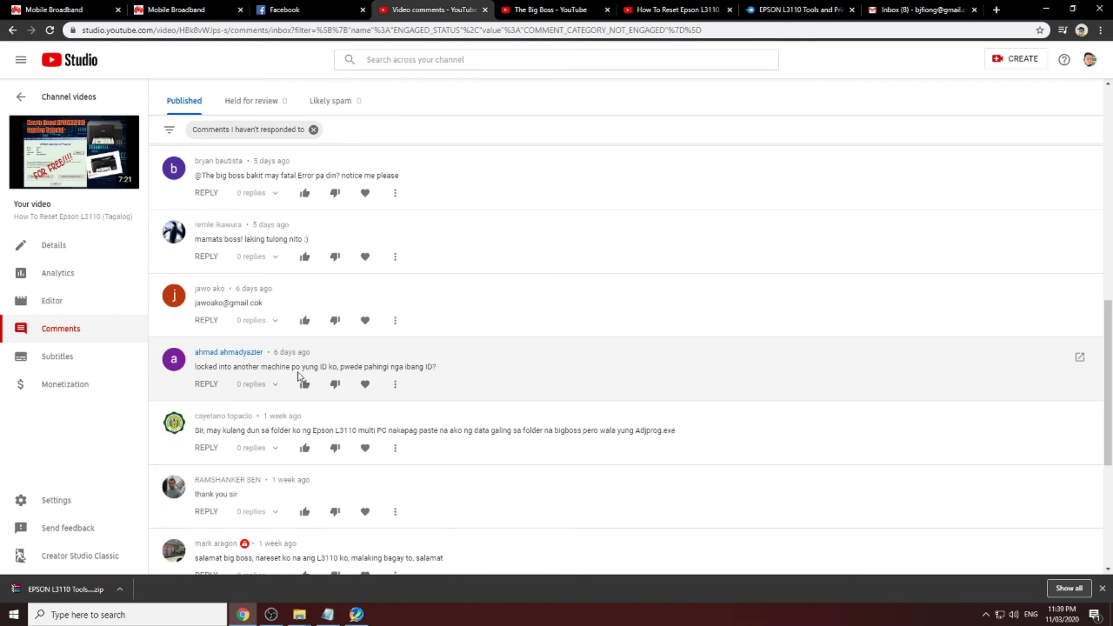
scroll(219, 406, down, 2)
scroll(220, 454, down, 1)
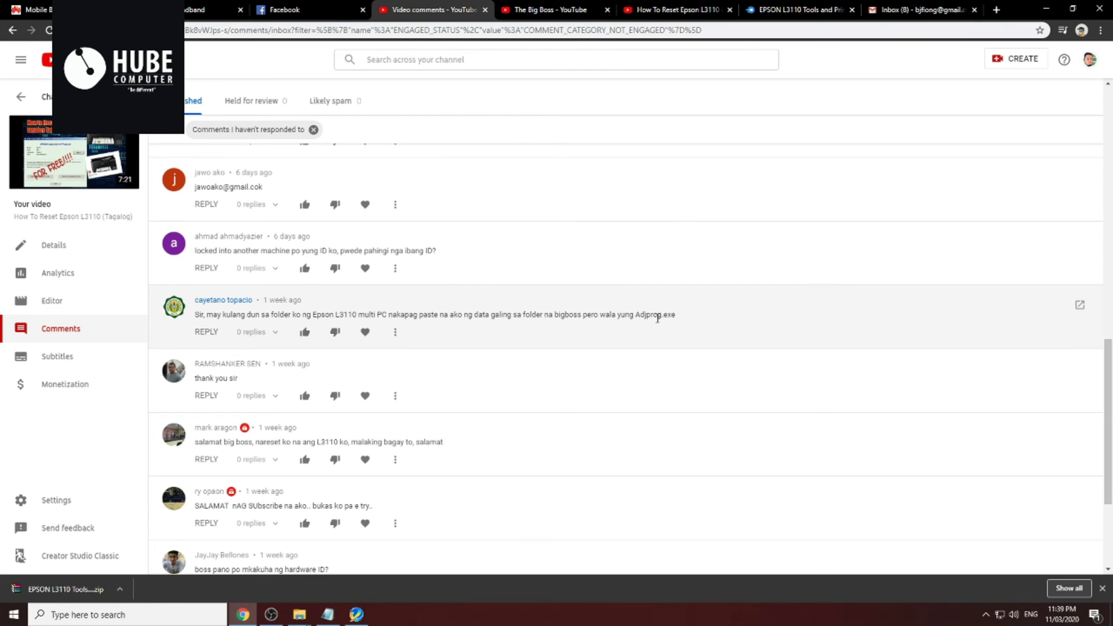
Select 'Adjprog.exe' in the missing-file comment, then scroll further down the list
drag(634, 315, 677, 318)
scroll(671, 329, down, 1)
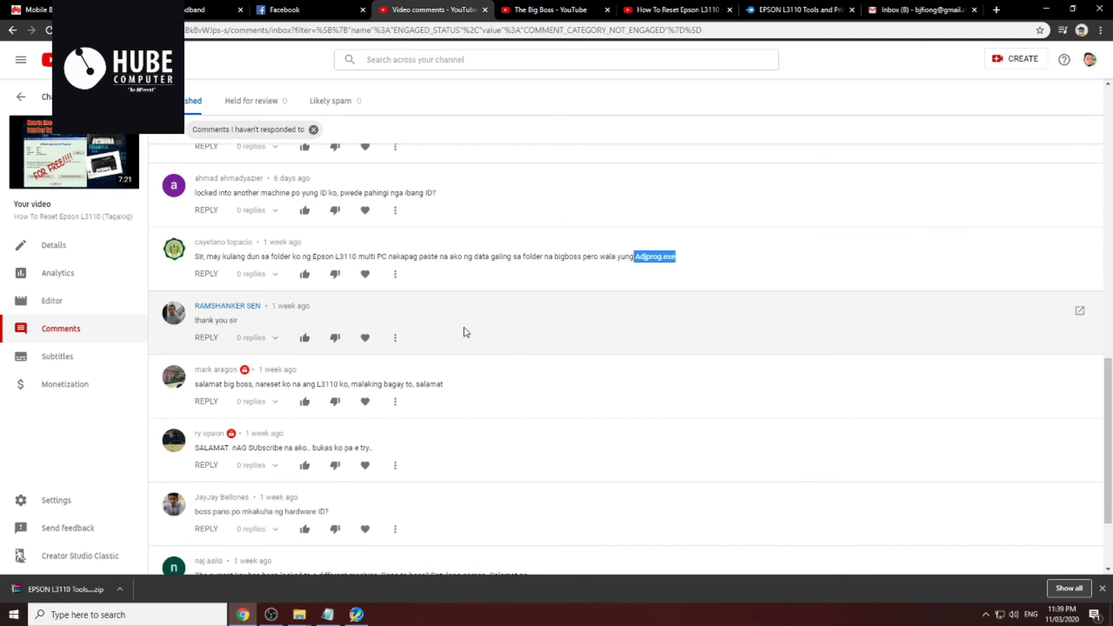
scroll(476, 330, down, 2)
scroll(308, 264, down, 1)
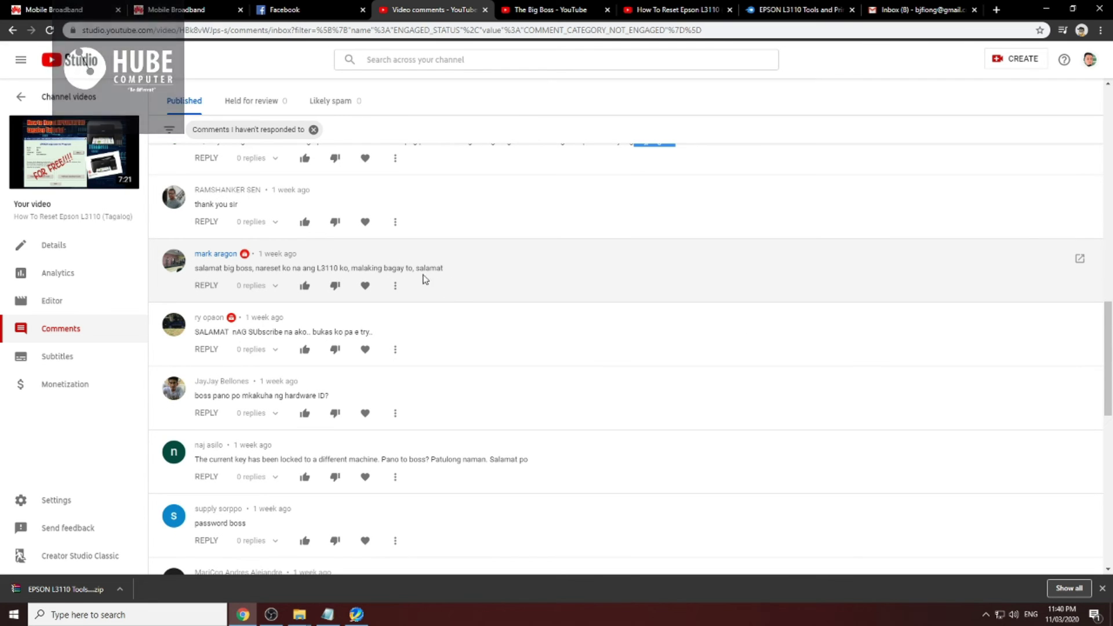
scroll(479, 349, down, 3)
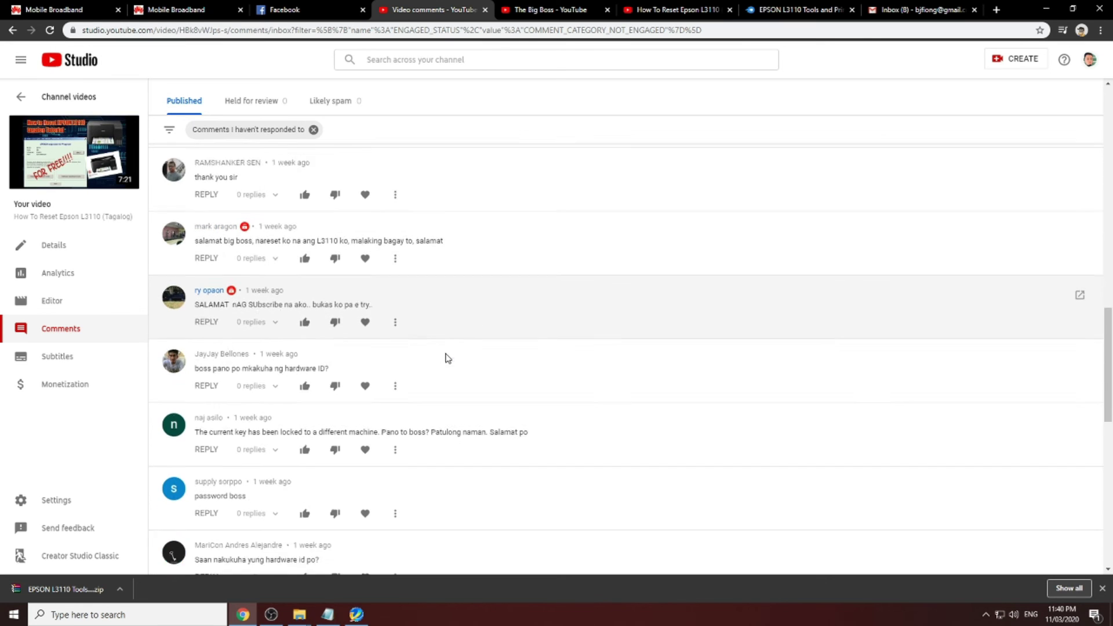
scroll(447, 353, up, 2)
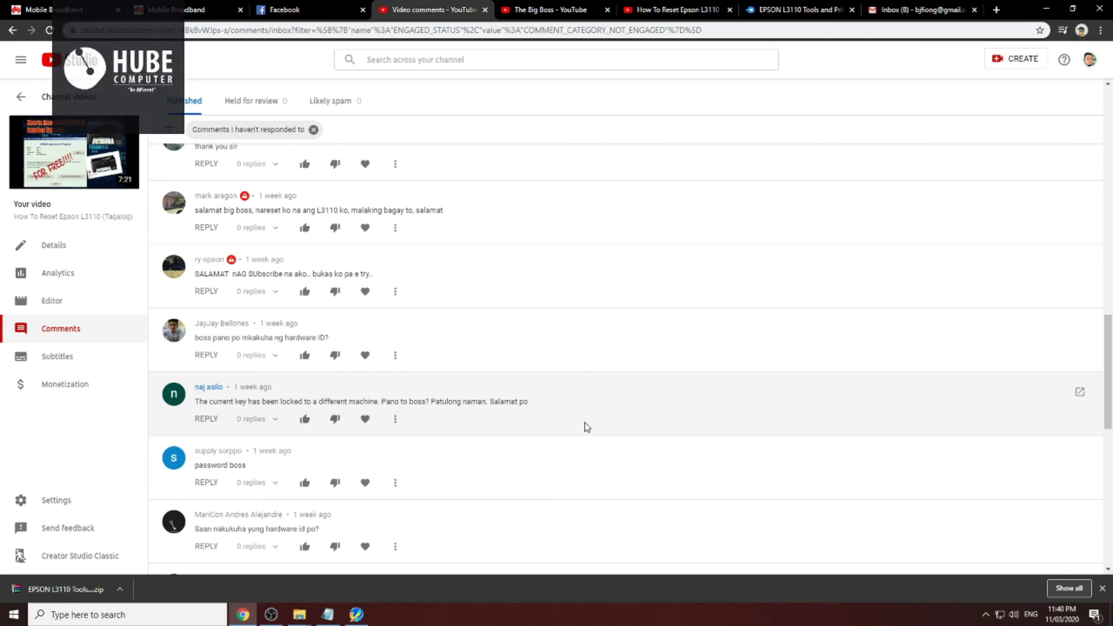
scroll(582, 424, down, 2)
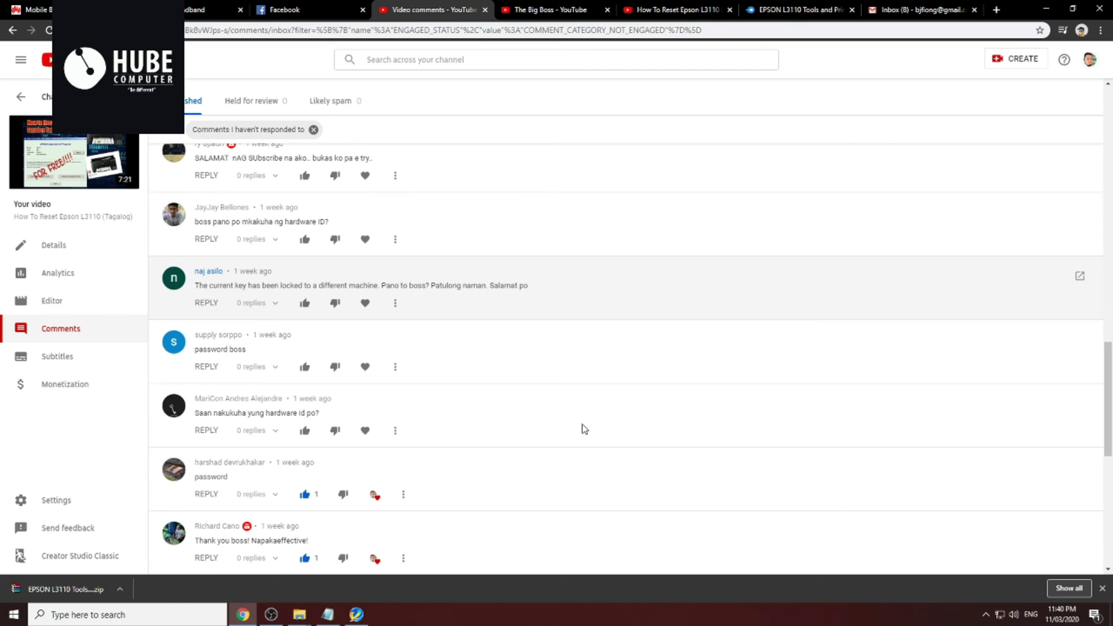
scroll(582, 430, up, 2)
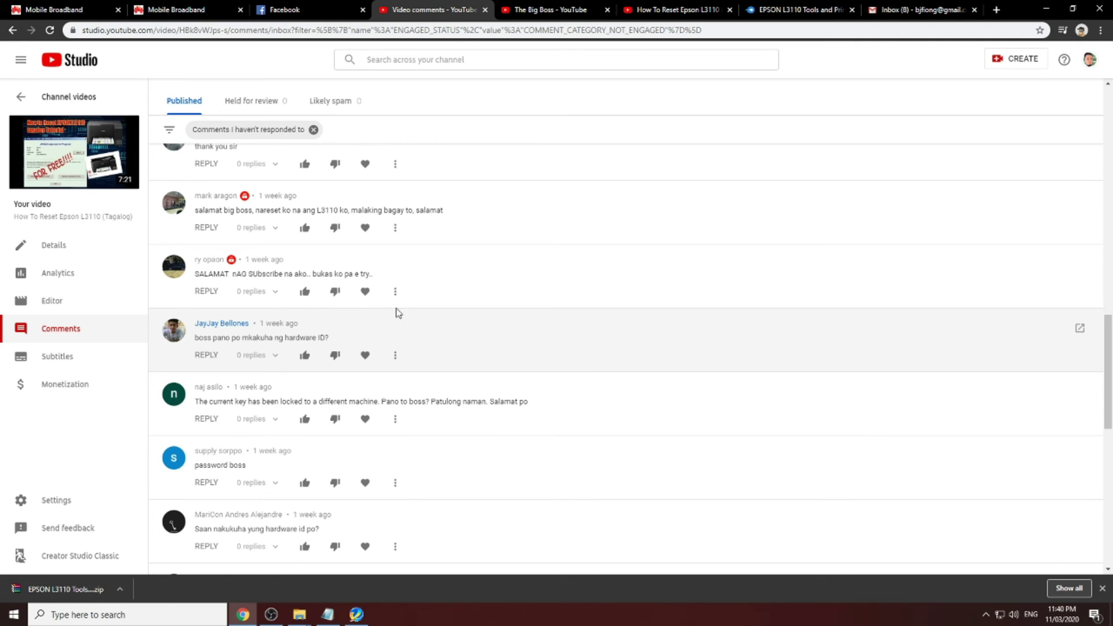
scroll(293, 391, down, 1)
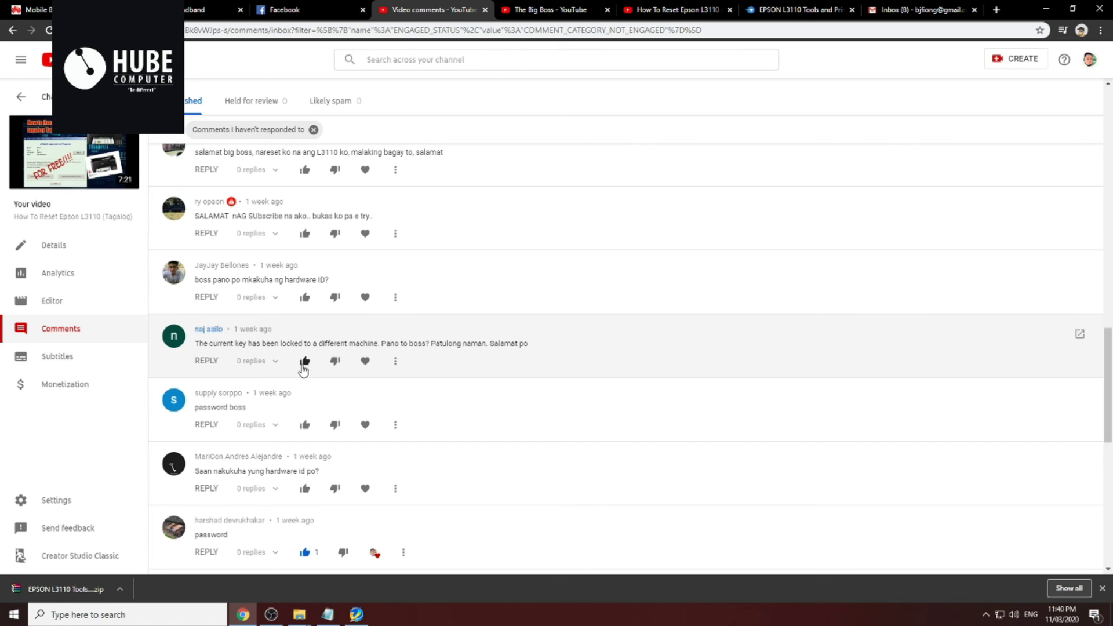
scroll(463, 408, down, 1)
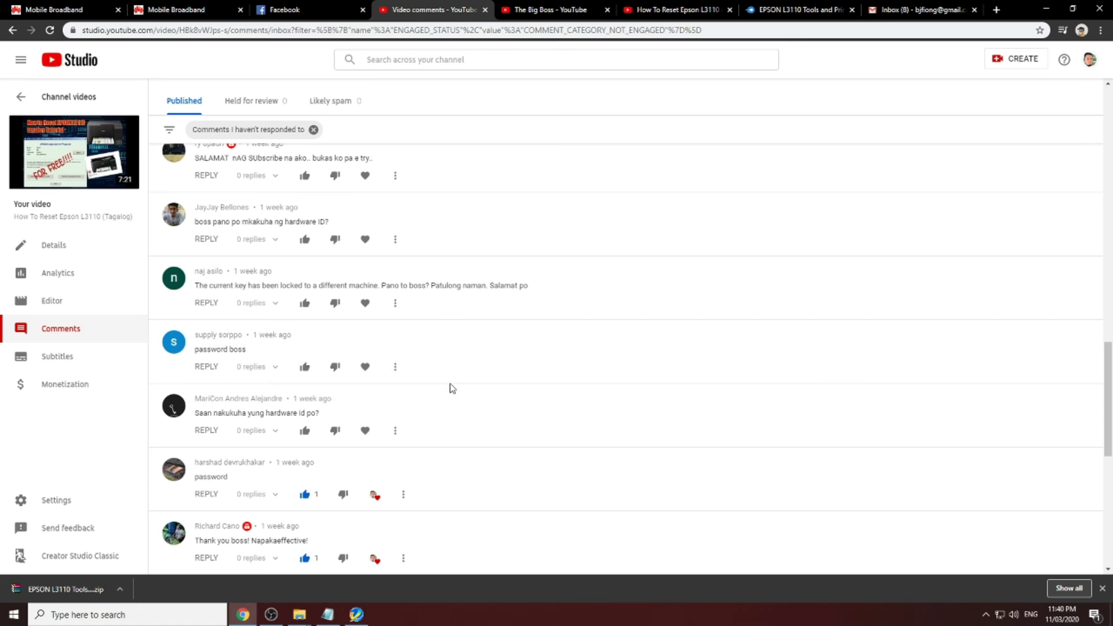
scroll(360, 374, down, 1)
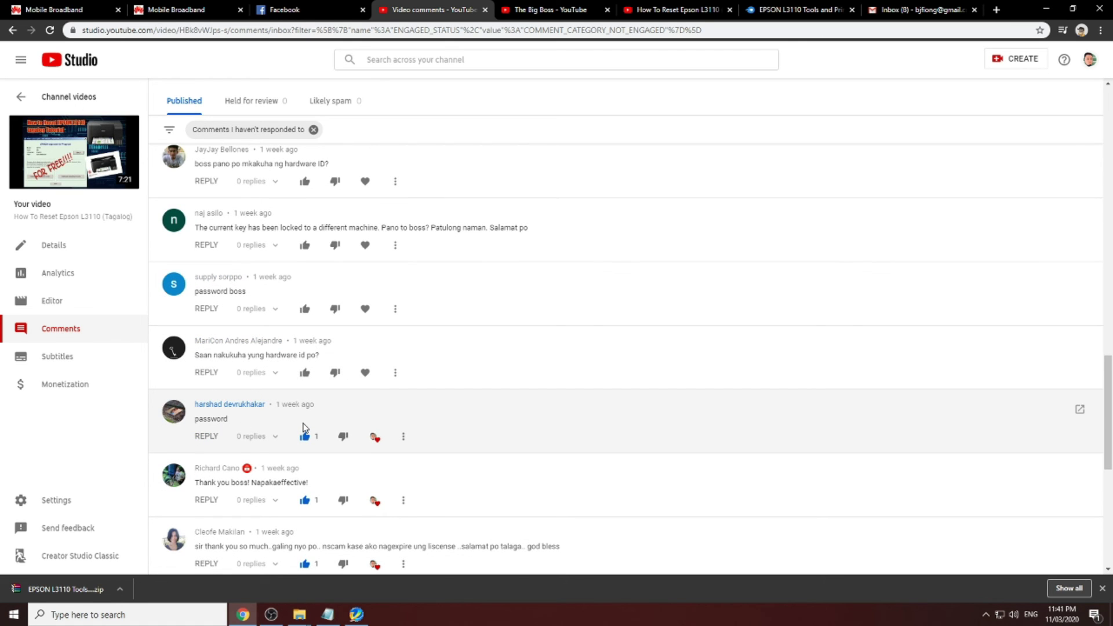
scroll(205, 420, down, 1)
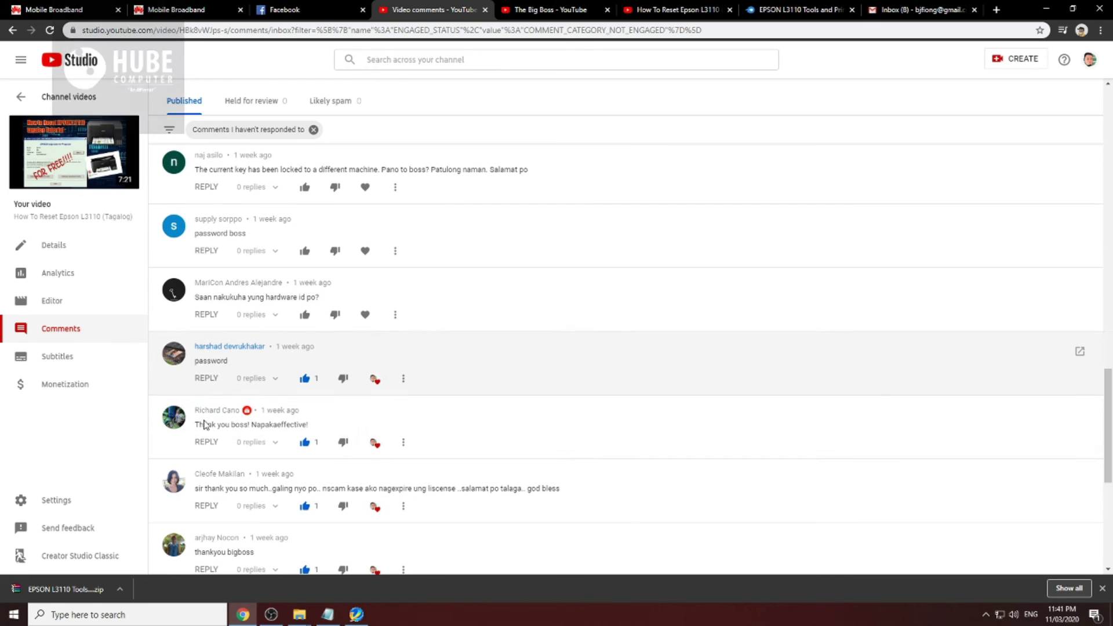
scroll(537, 384, down, 2)
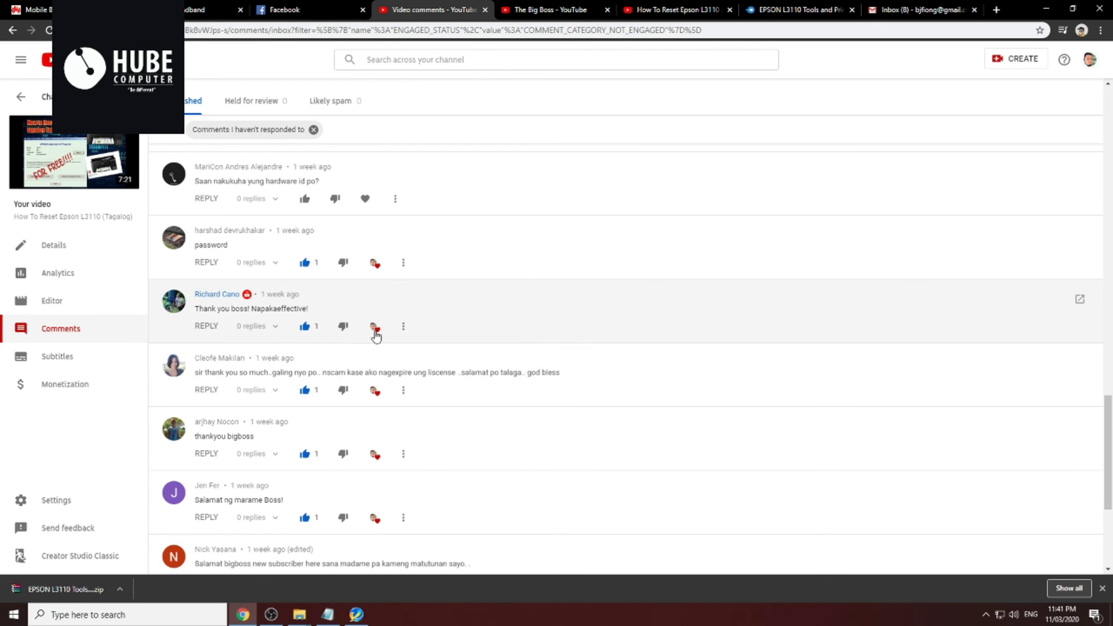
scroll(657, 405, down, 1)
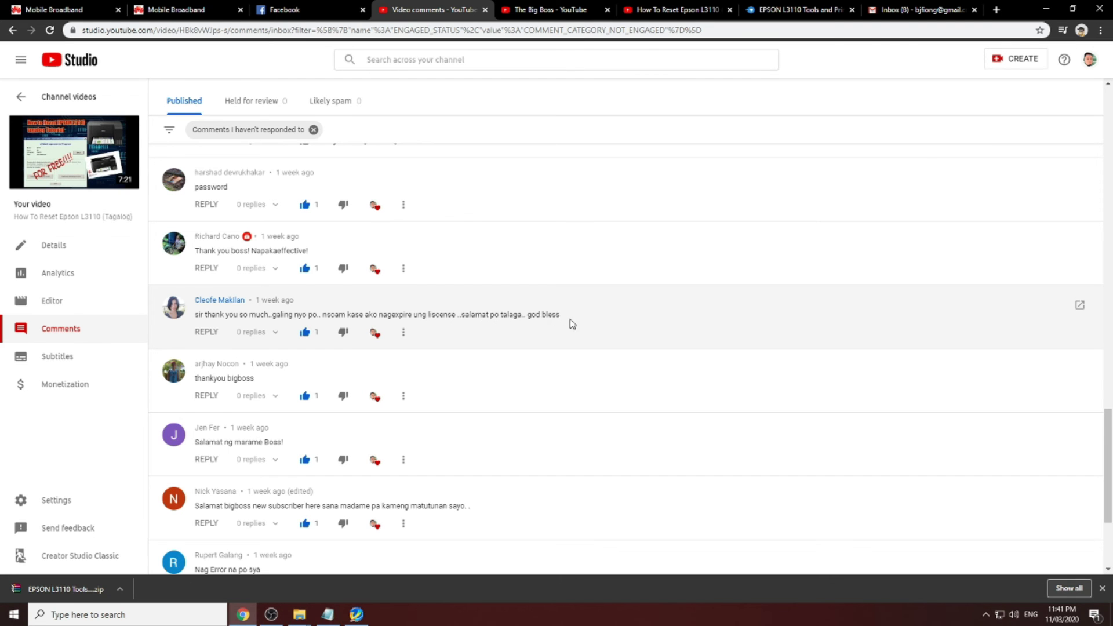
scroll(568, 318, down, 2)
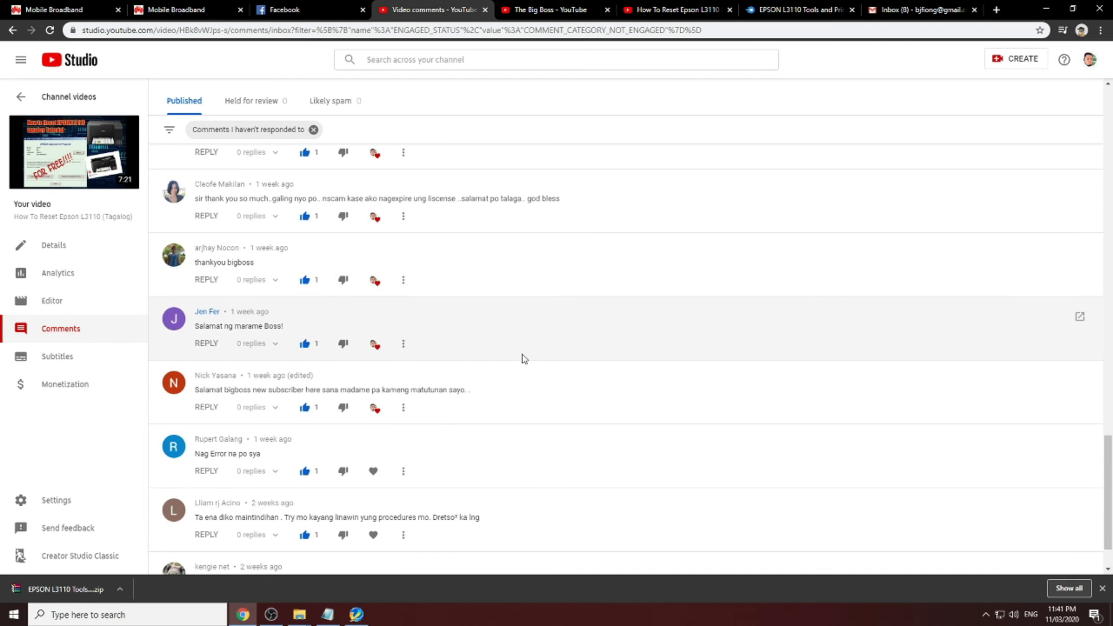
scroll(502, 355, down, 1)
scroll(255, 380, down, 1)
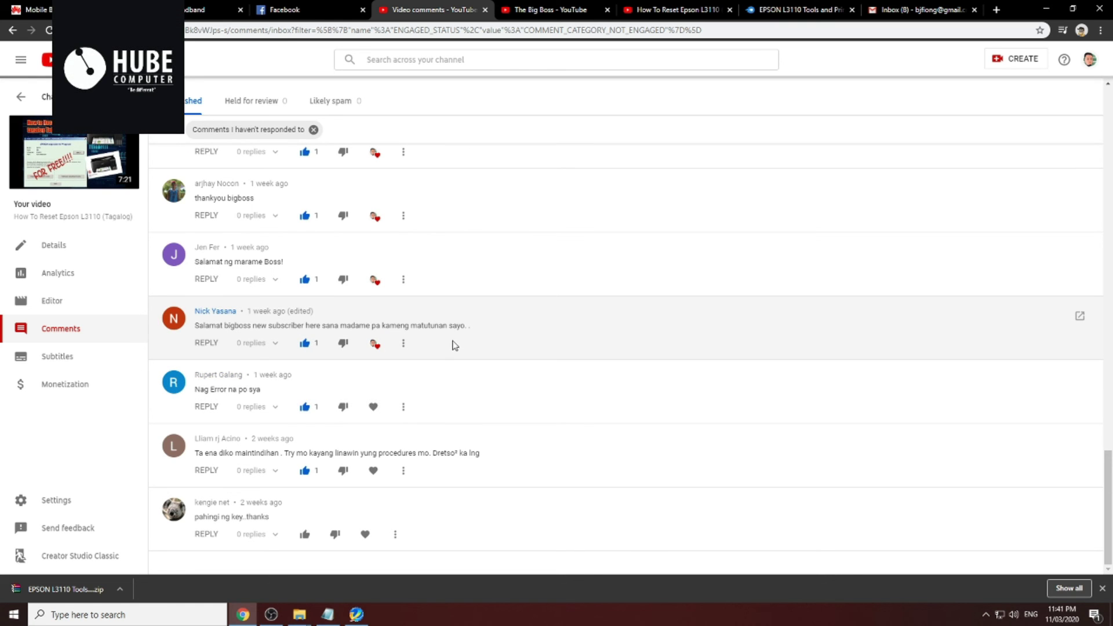
scroll(248, 414, down, 2)
scroll(248, 414, down, 1)
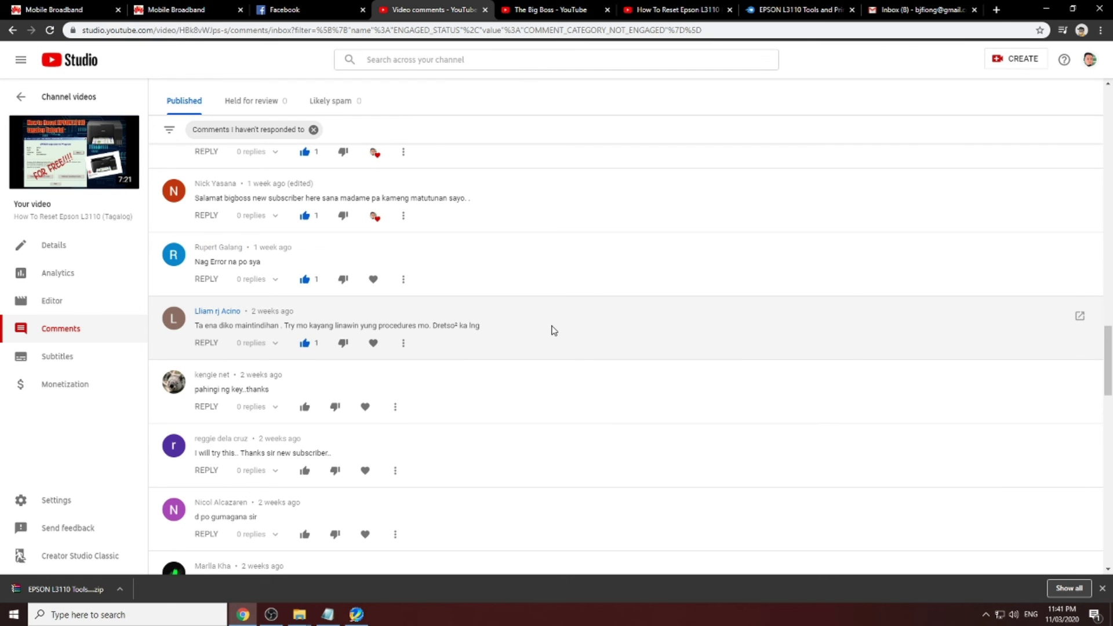
scroll(553, 329, down, 1)
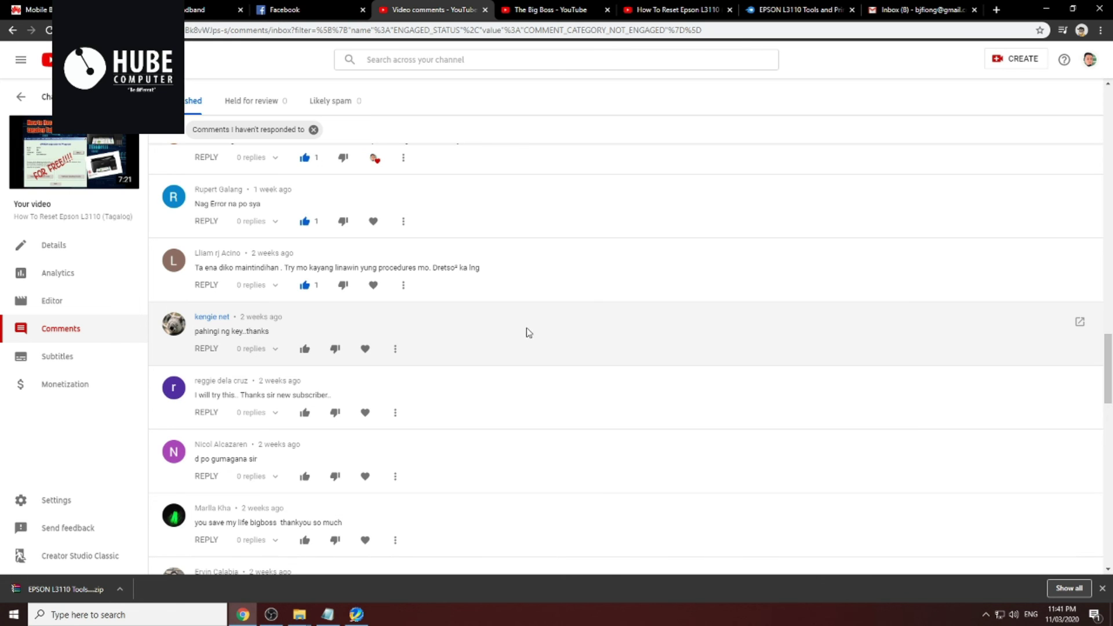
scroll(501, 370, down, 2)
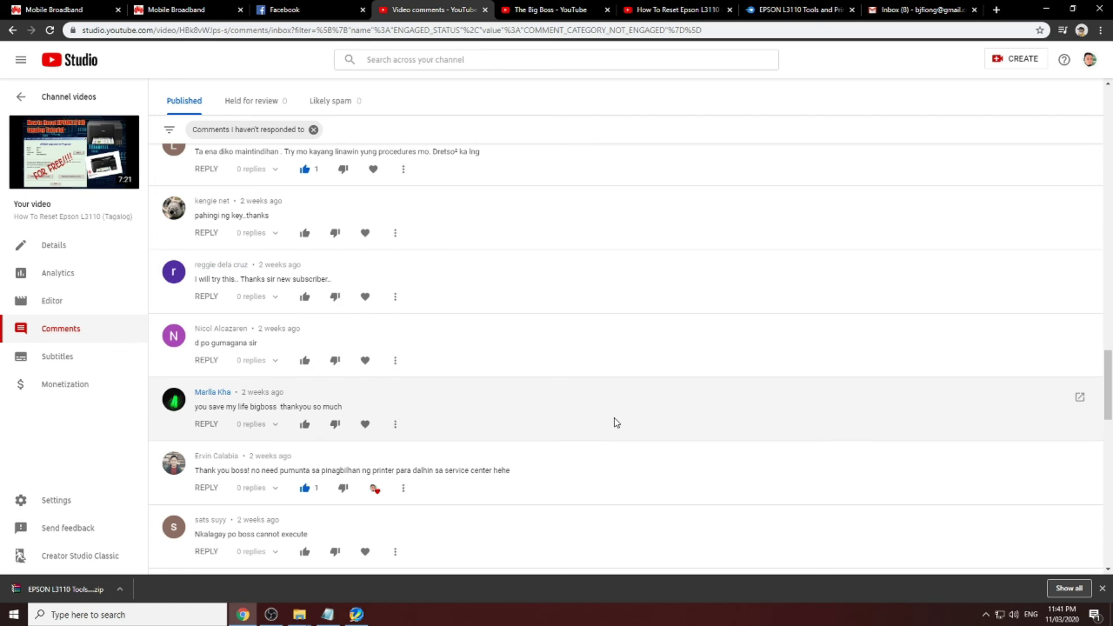
scroll(616, 422, down, 1)
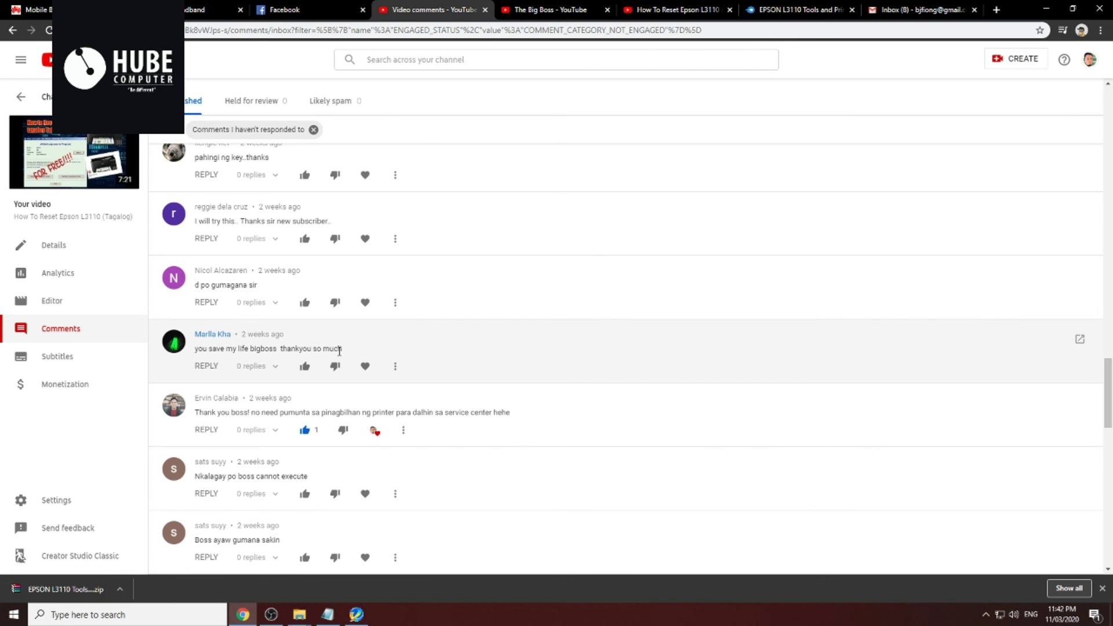
scroll(454, 356, down, 4)
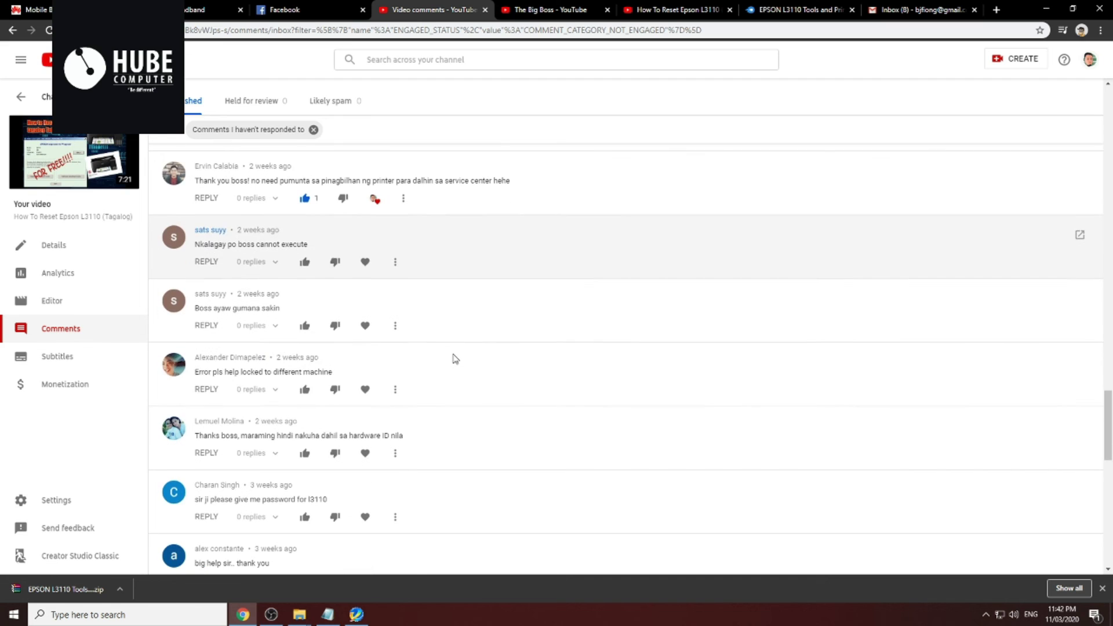
scroll(454, 356, down, 9)
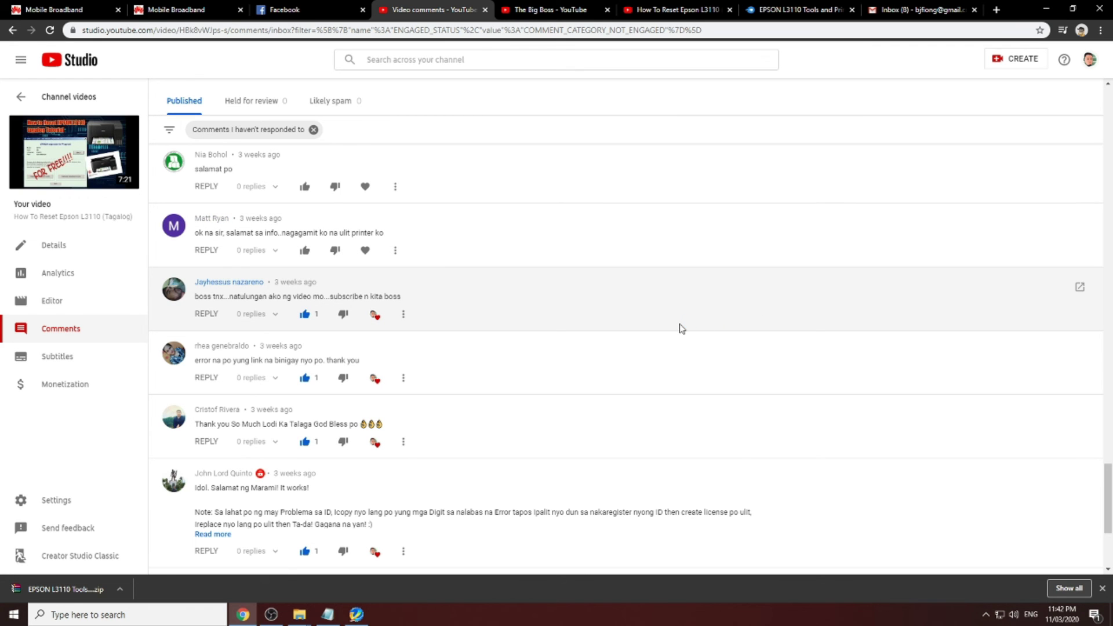
scroll(682, 328, down, 2)
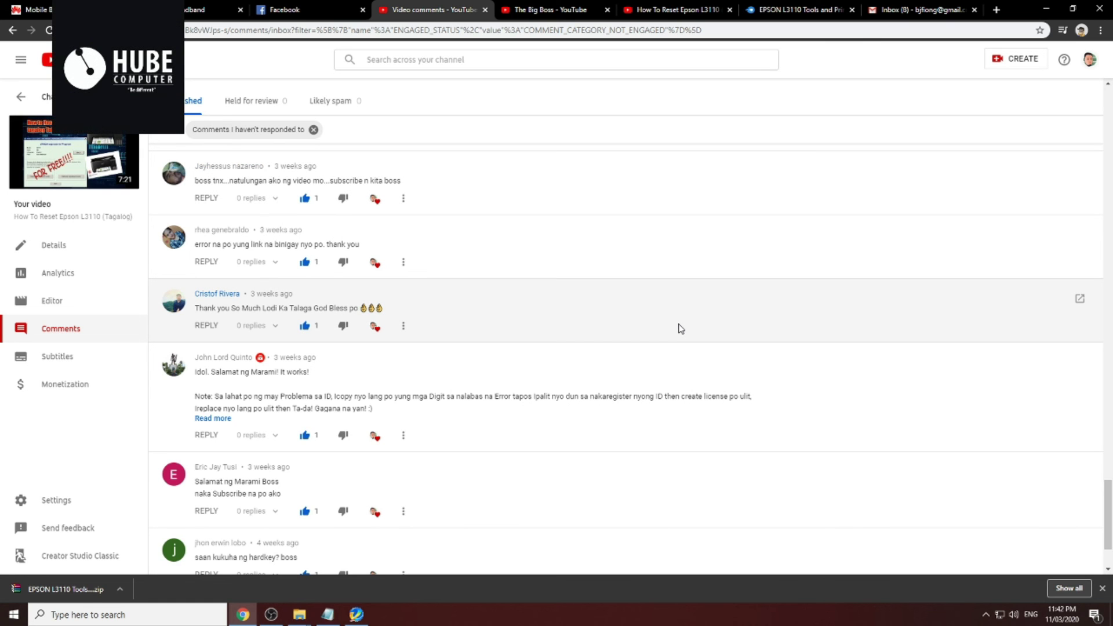
scroll(680, 329, down, 2)
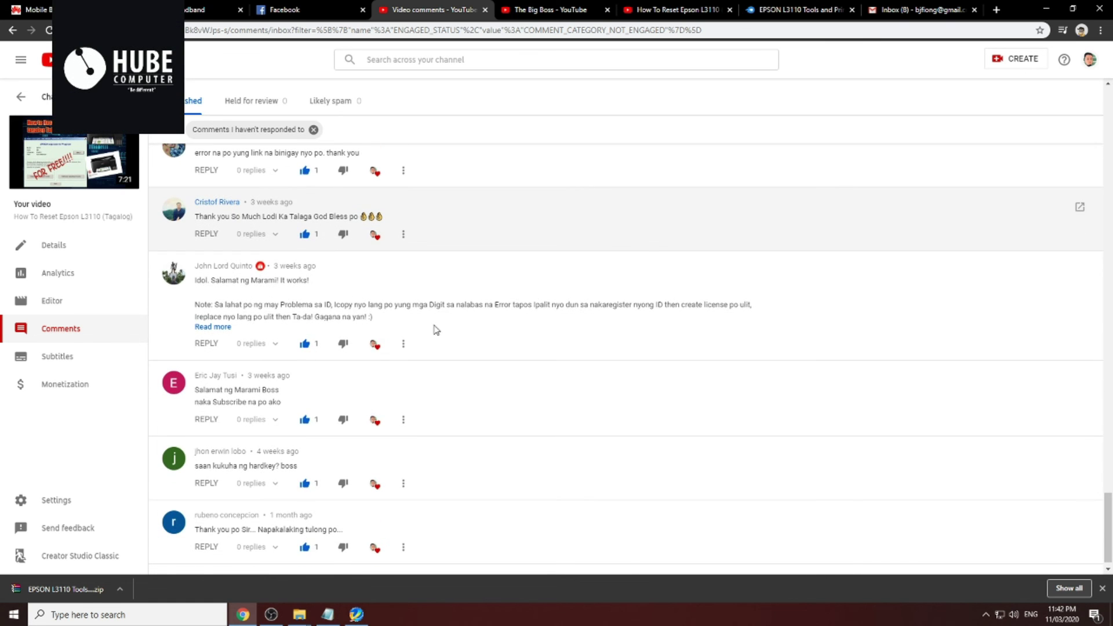
scroll(429, 325, down, 1)
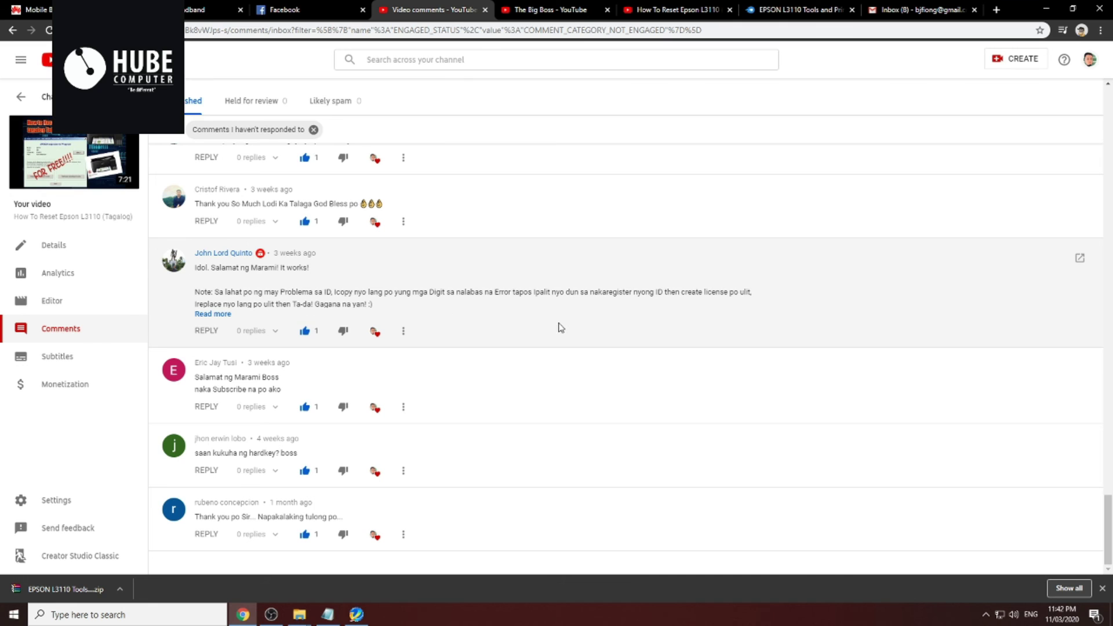
scroll(521, 377, down, 1)
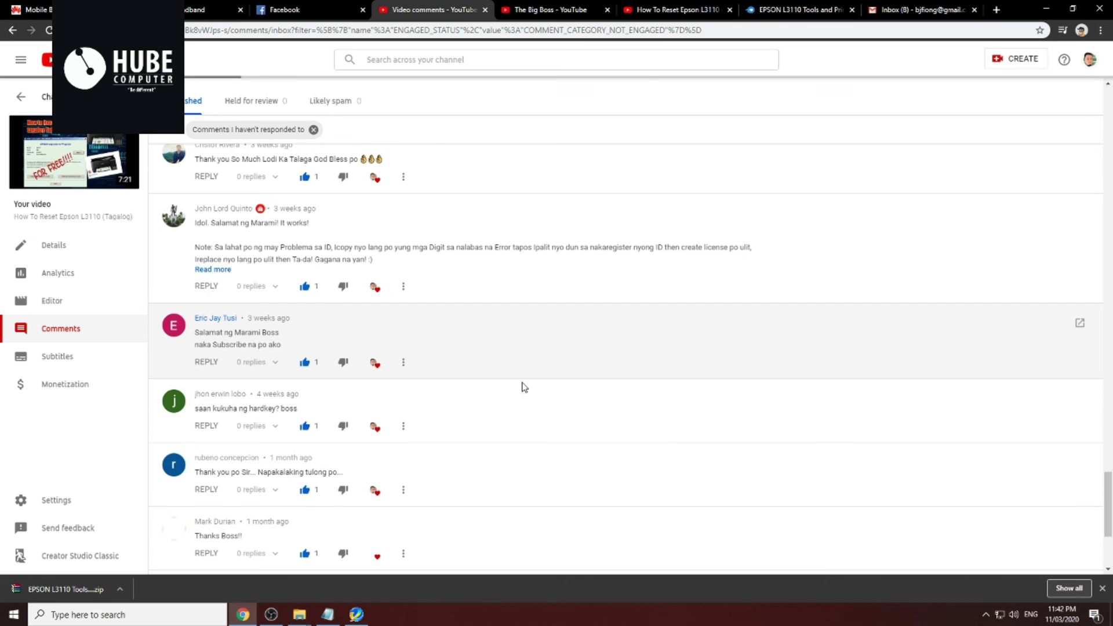
scroll(526, 388, down, 4)
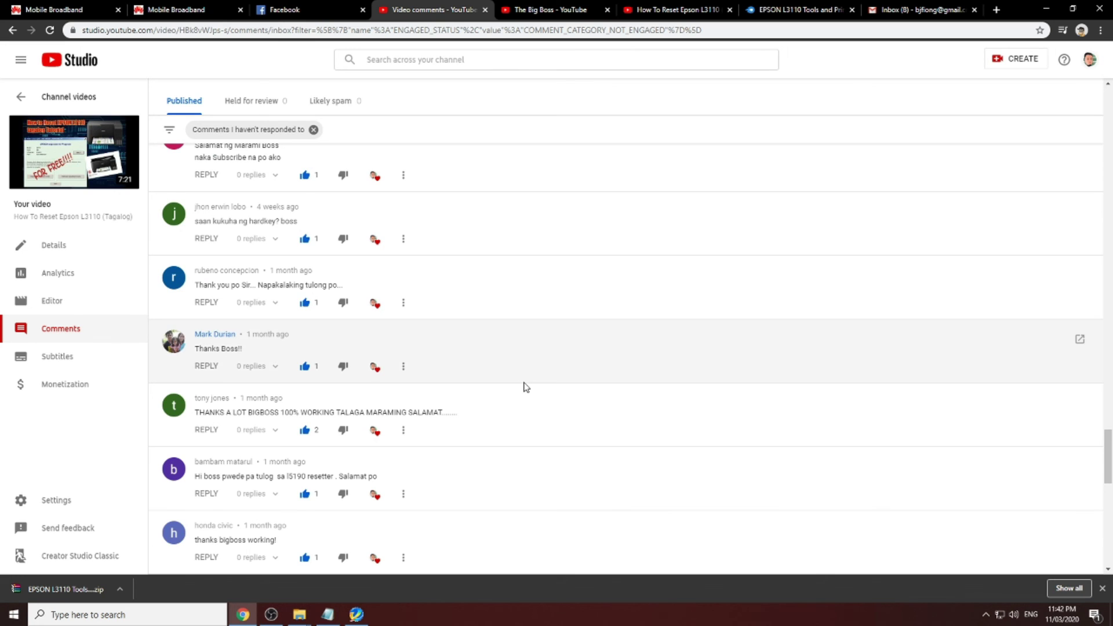
scroll(524, 387, up, 4)
scroll(524, 387, down, 6)
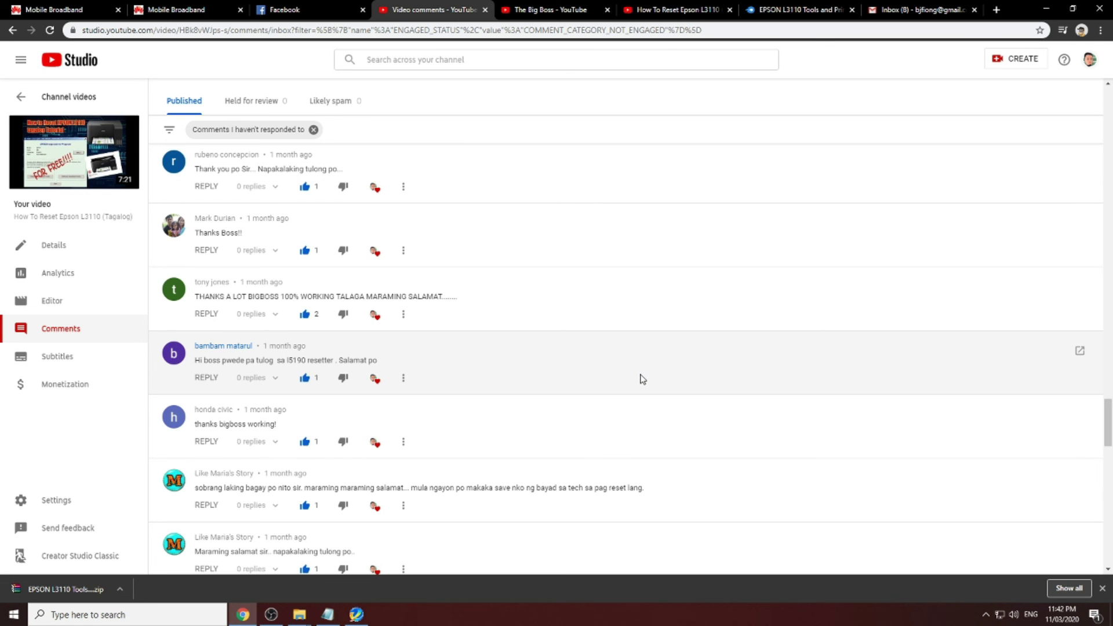
scroll(631, 384, down, 6)
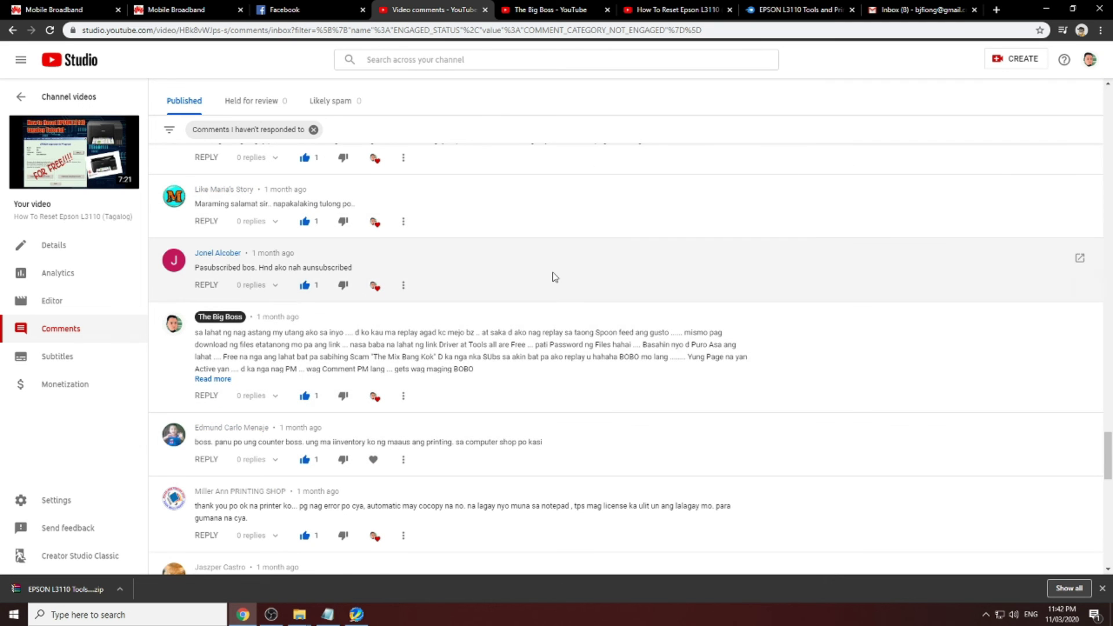
scroll(556, 280, up, 10)
scroll(704, 318, up, 10)
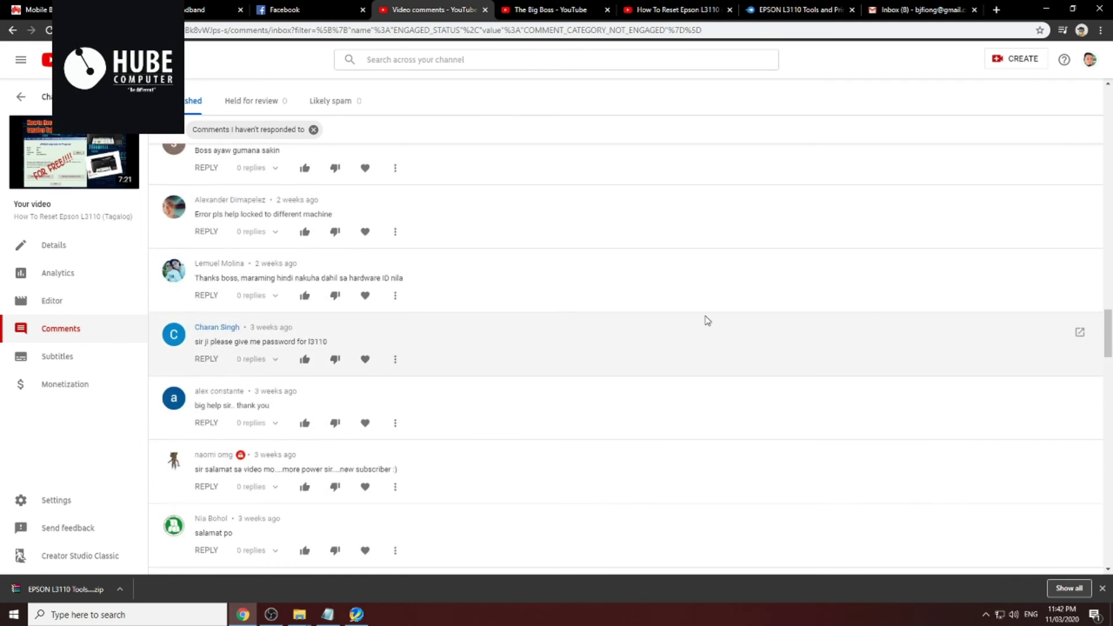
drag(1108, 277, 1109, 113)
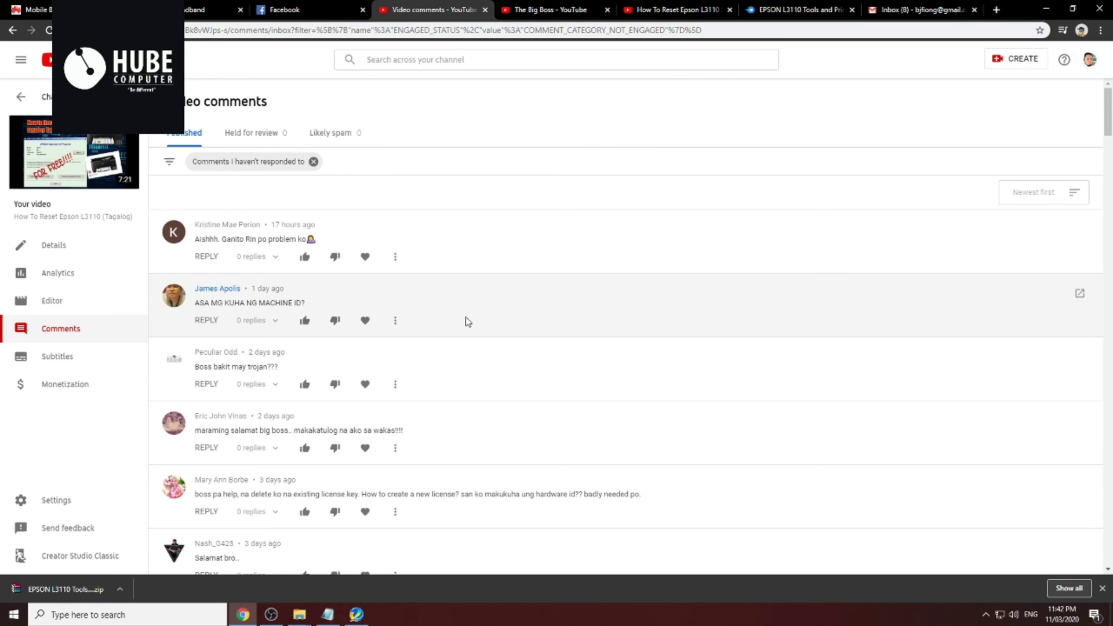